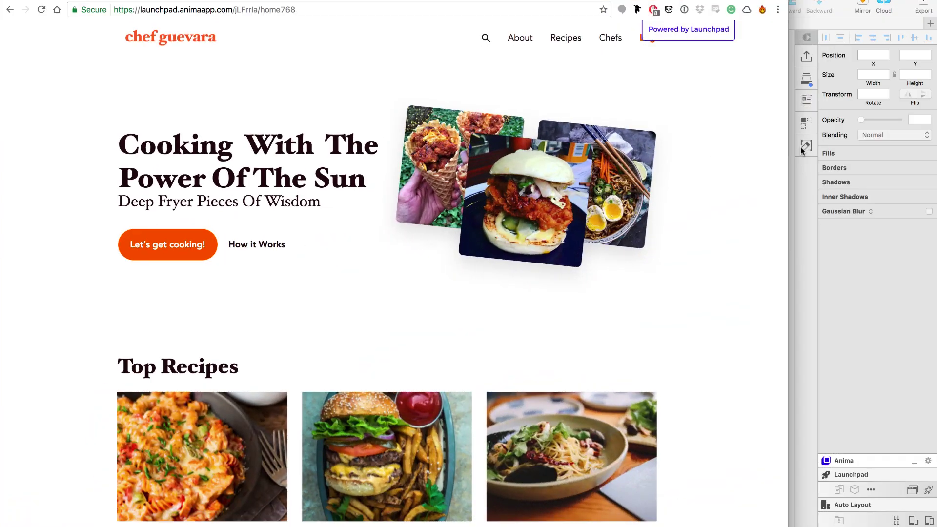
Narrow Chrome beside Sketch, zoom onto the home and about artboards, then return to the live site
{"action": "mouse_move", "coordinate": [788, 151]}
{"action": "left_mouse_down"}
{"action": "mouse_move", "coordinate": [843, 153]}
{"action": "mouse_move", "coordinate": [481, 182]}
{"action": "mouse_move", "coordinate": [619, 207]}
{"action": "left_mouse_up"}
{"action": "left_click", "coordinate": [670, 167]}
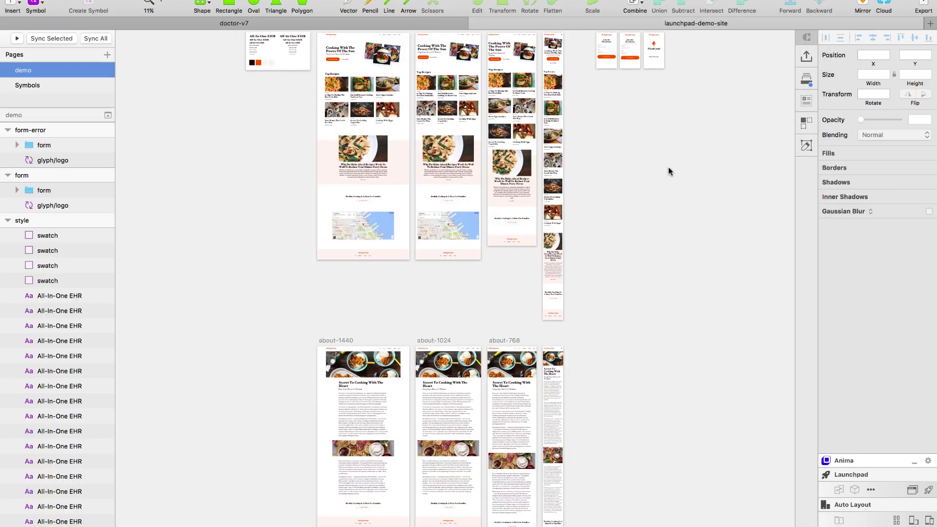
{"action": "scroll", "coordinate": [441, 109], "scroll_direction": "up", "scroll_amount": 2}
{"action": "left_click_drag", "start_coordinate": [592, 244], "coordinate": [592, 244]}
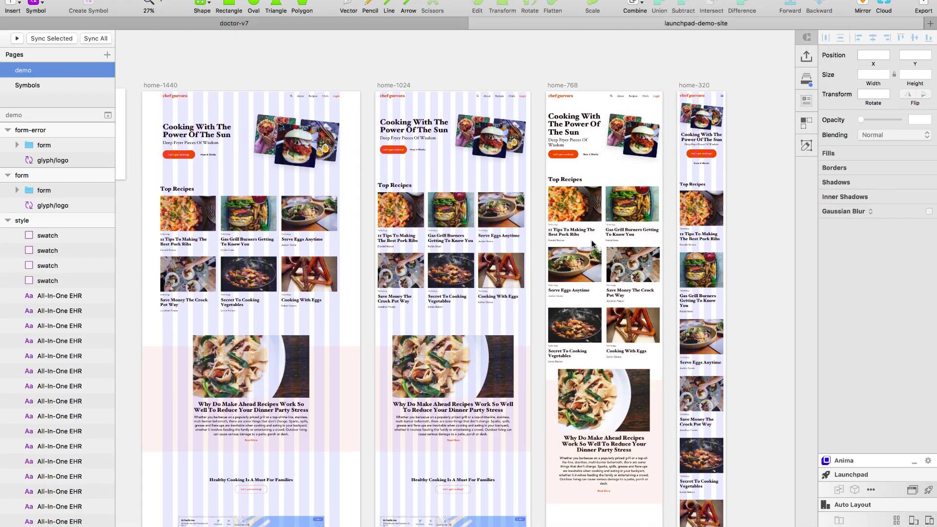
{"action": "scroll", "coordinate": [592, 244], "scroll_direction": "down", "scroll_amount": 15}
{"action": "scroll", "coordinate": [592, 244], "scroll_direction": "down", "scroll_amount": 10}
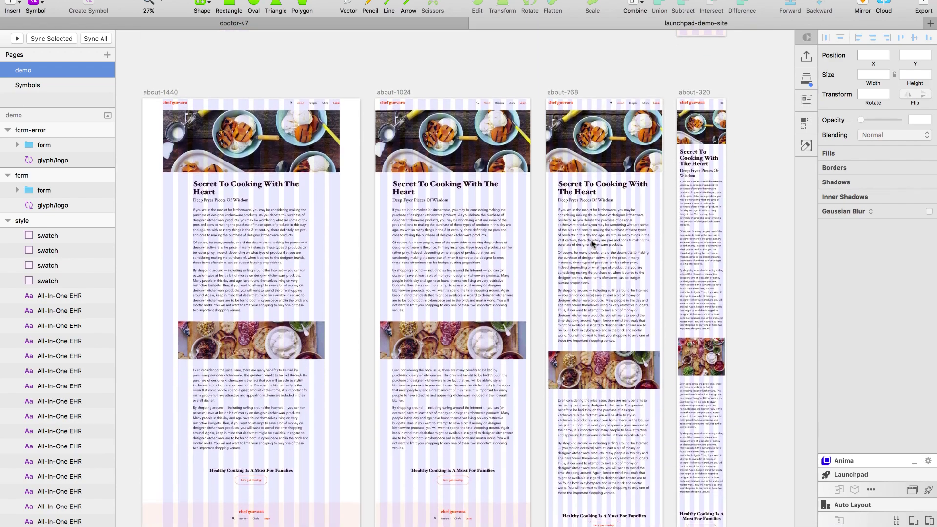
{"action": "key", "text": "super+Tab"}
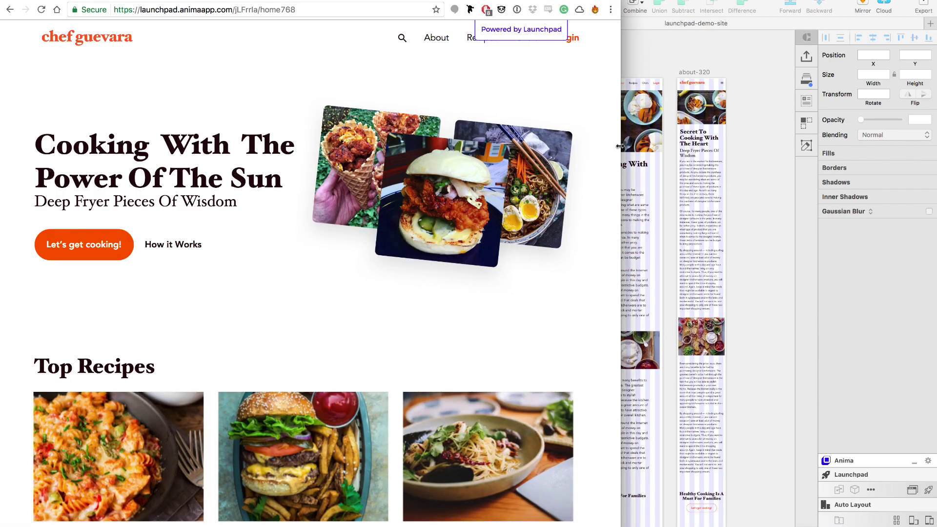
Resize the browser to test the responsive layout, browse the About page, then return home
{"action": "mouse_move", "coordinate": [620, 147]}
{"action": "left_mouse_down"}
{"action": "mouse_move", "coordinate": [902, 145]}
{"action": "mouse_move", "coordinate": [933, 174]}
{"action": "mouse_move", "coordinate": [331, 197]}
{"action": "mouse_move", "coordinate": [263, 236]}
{"action": "mouse_move", "coordinate": [750, 251]}
{"action": "left_mouse_up"}
{"action": "scroll", "coordinate": [213, 236], "scroll_direction": "down", "scroll_amount": 20}
{"action": "scroll", "coordinate": [704, 305], "scroll_direction": "up", "scroll_amount": 5}
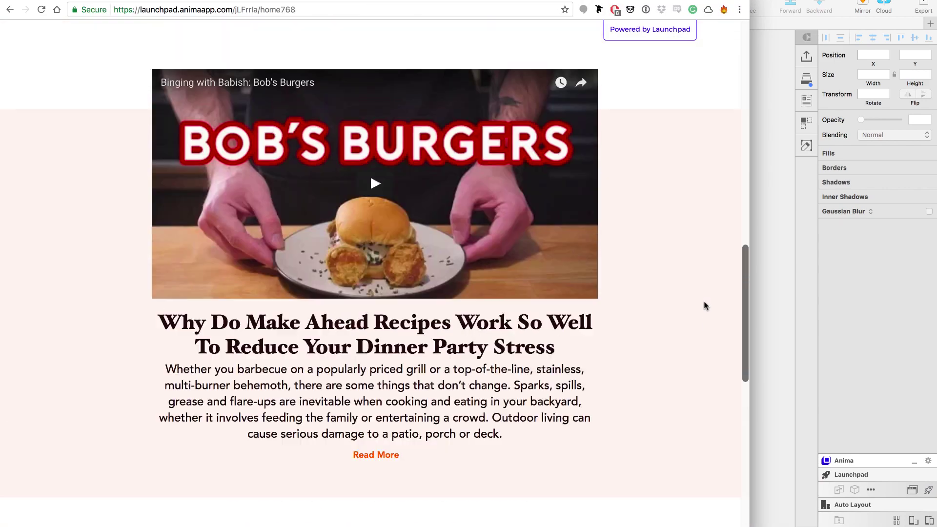
{"action": "scroll", "coordinate": [704, 306], "scroll_direction": "up", "scroll_amount": 15}
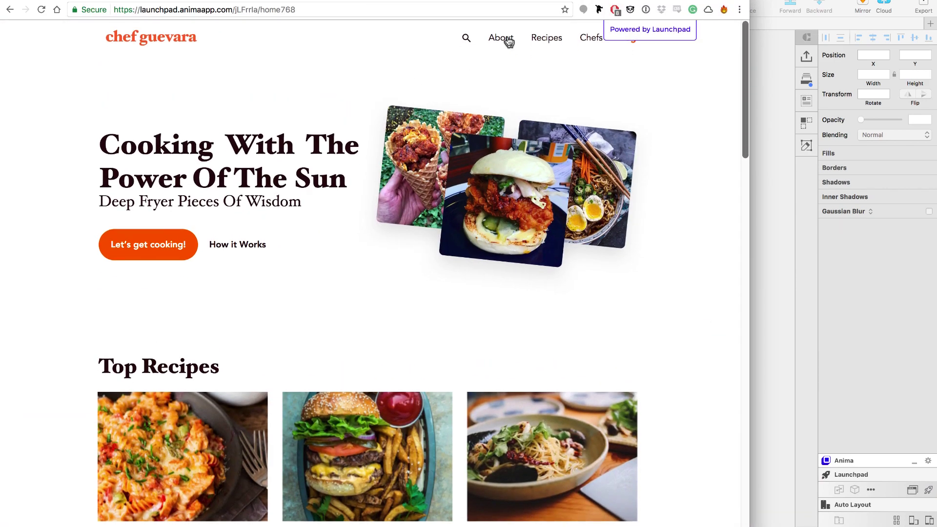
{"action": "left_click", "coordinate": [507, 41]}
{"action": "scroll", "coordinate": [253, 184], "scroll_direction": "down", "scroll_amount": 20}
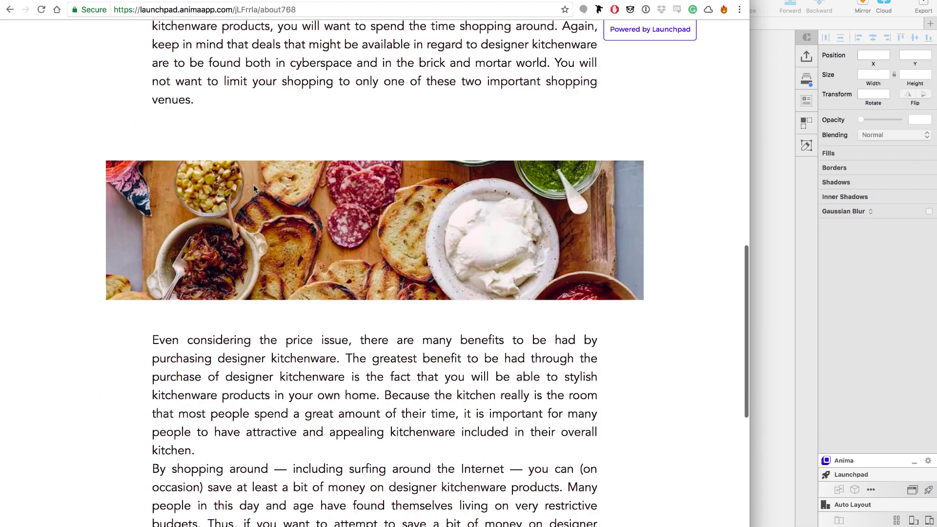
{"action": "scroll", "coordinate": [253, 184], "scroll_direction": "up", "scroll_amount": 20}
{"action": "left_click", "coordinate": [181, 43]}
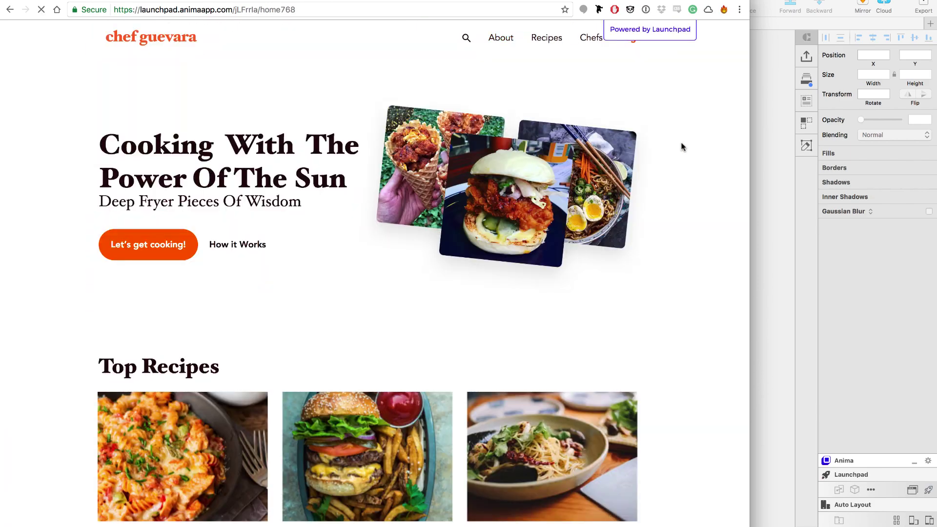
Submit the newsletter form with a name and e-mail address, then go back to the home page
{"action": "left_click_drag", "start_coordinate": [682, 0], "coordinate": [682, 57]}
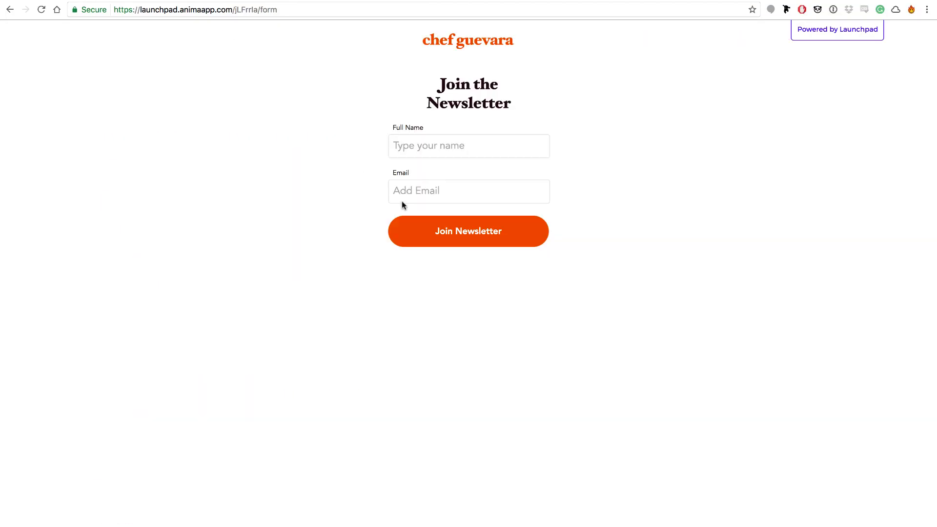
{"action": "type", "text": "hello"}
{"action": "left_click", "coordinate": [469, 191]}
{"action": "type", "text": "he"}
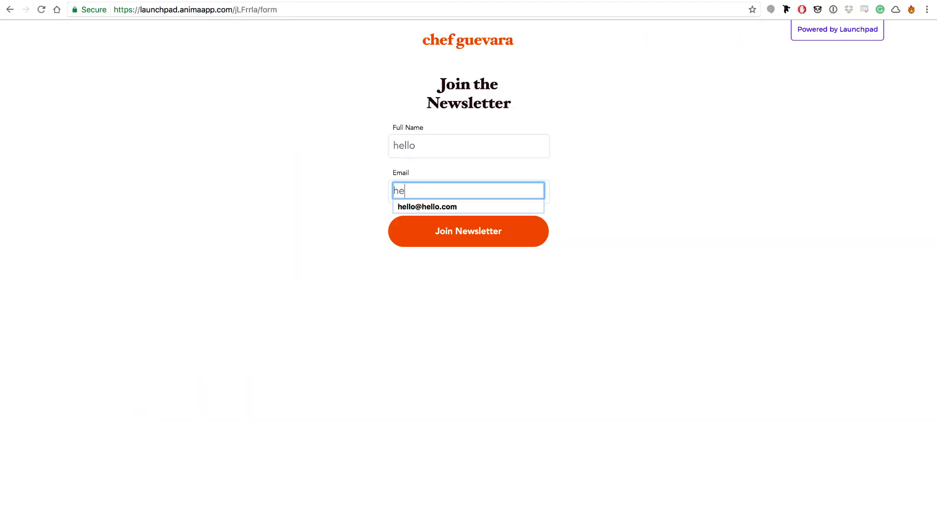
{"action": "type", "text": "llo"}
{"action": "key", "text": "Down"}
{"action": "key", "text": "Return"}
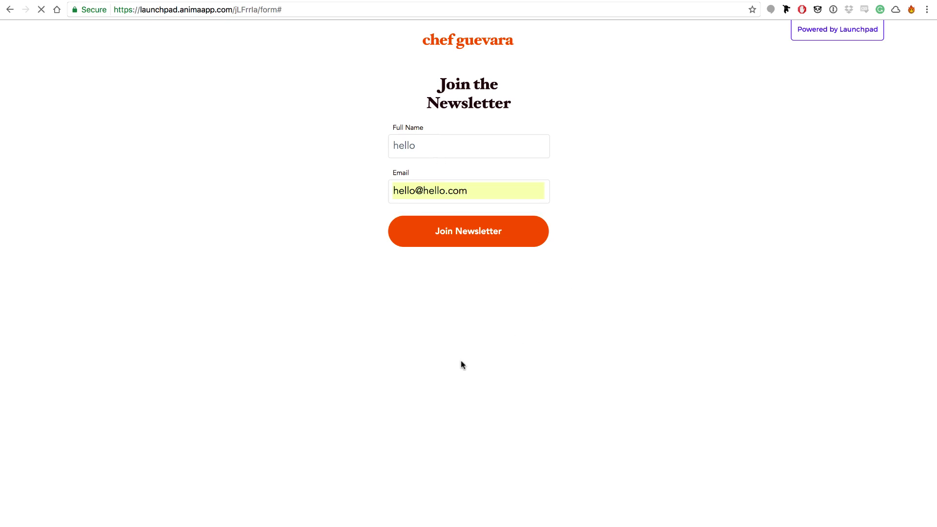
{"action": "left_click", "coordinate": [485, 241]}
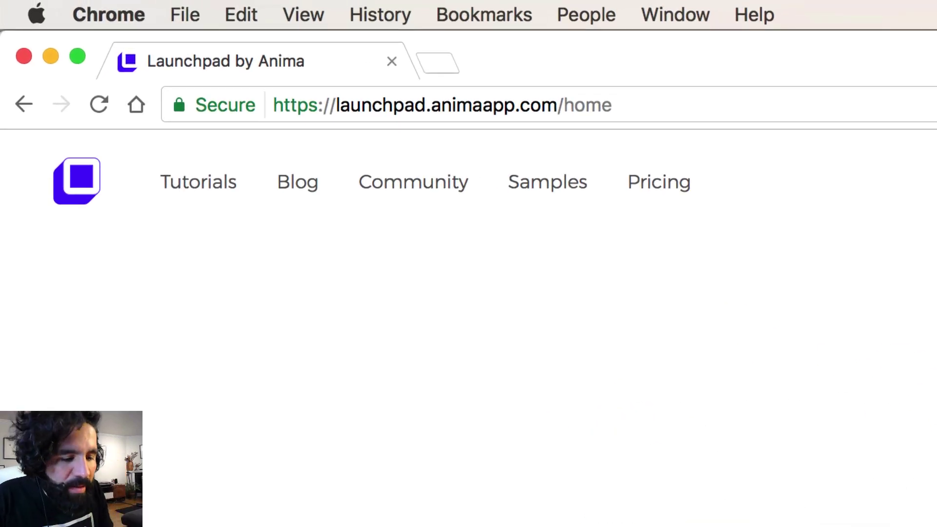
Cancel saving the Launchpad plugin download and switch over to Sketch
{"action": "scroll", "coordinate": [532, 229], "scroll_direction": "down", "scroll_amount": 15}
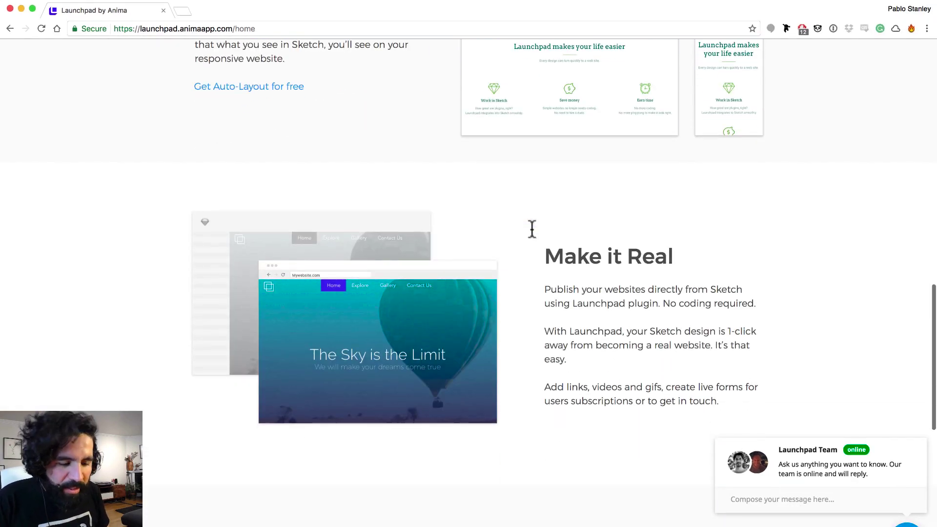
{"action": "scroll", "coordinate": [532, 228], "scroll_direction": "up", "scroll_amount": 20}
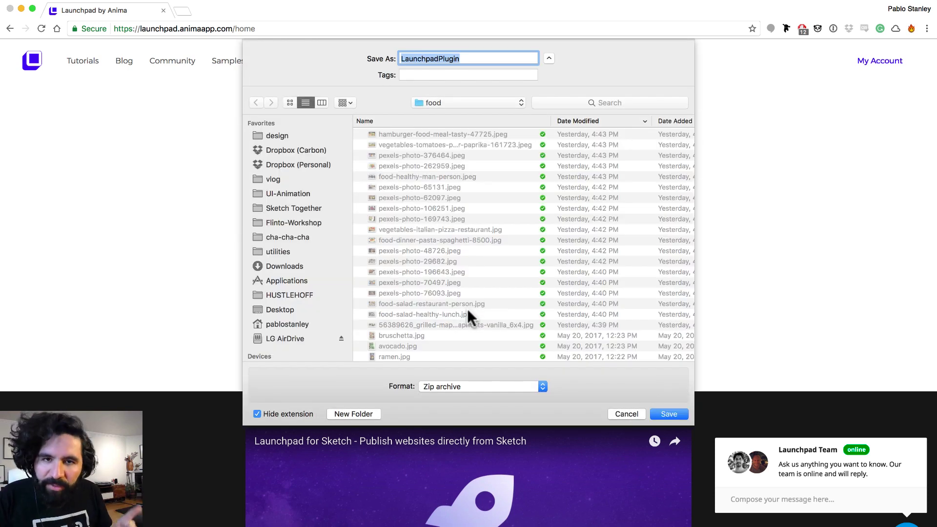
{"action": "left_click", "coordinate": [622, 411]}
{"action": "key", "text": "super+Tab"}
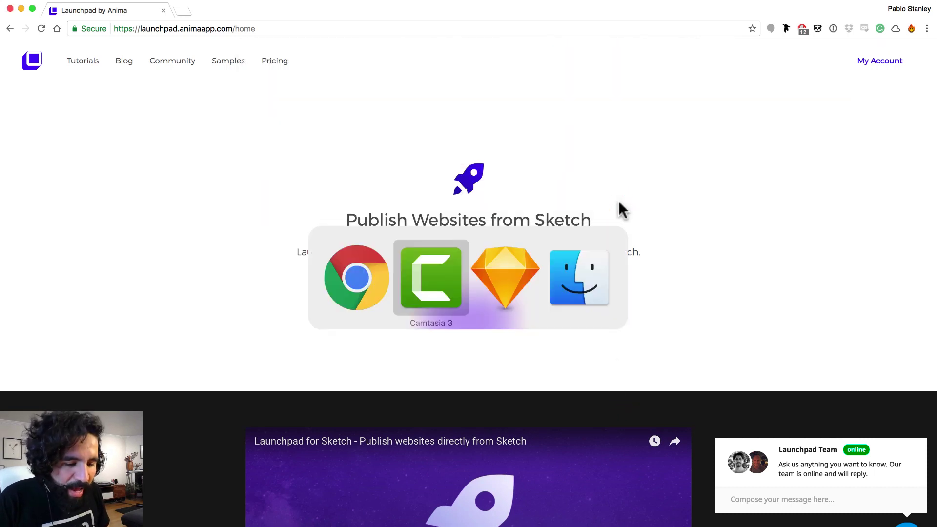
{"action": "key", "text": "super+Tab"}
{"action": "key", "text": "super+Tab"}
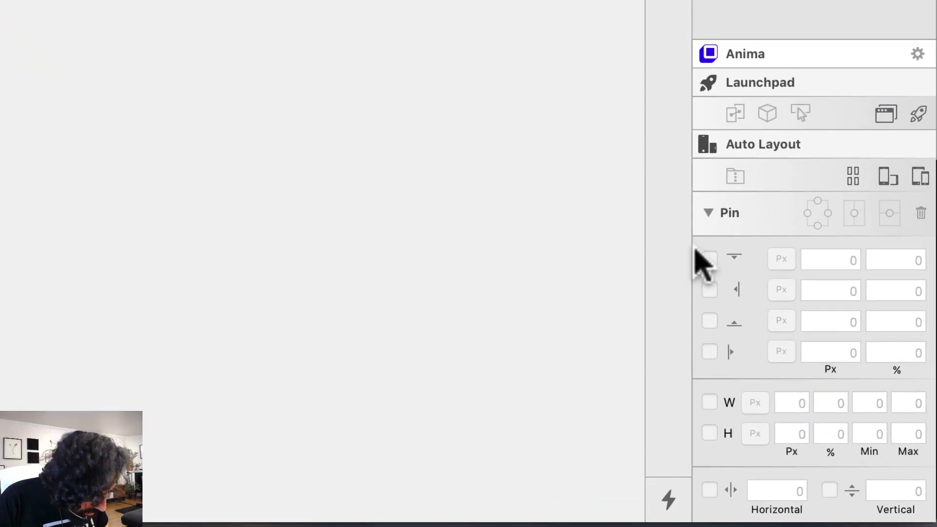
Collapse the Anima Pin settings, open Launchpad by Anima's My Account page, and fit all artboards
{"action": "left_click", "coordinate": [708, 213]}
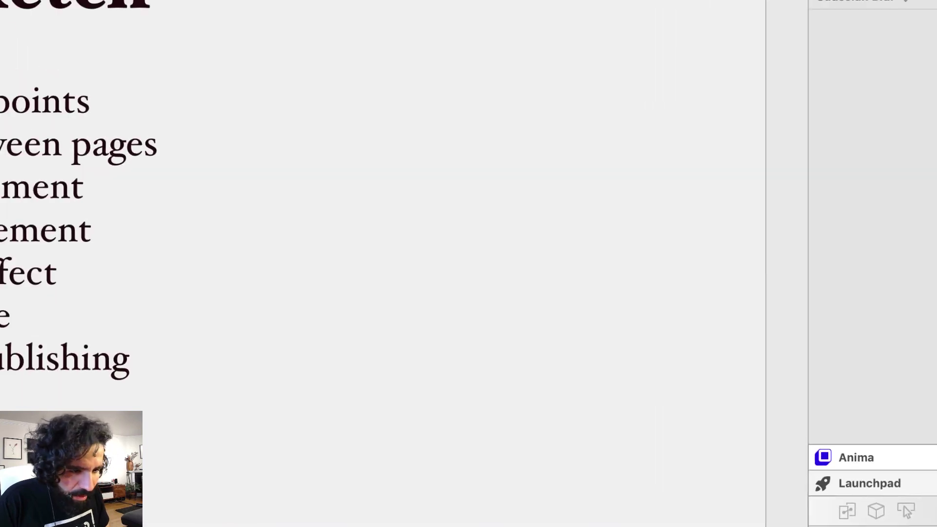
{"action": "left_click", "coordinate": [259, 8]}
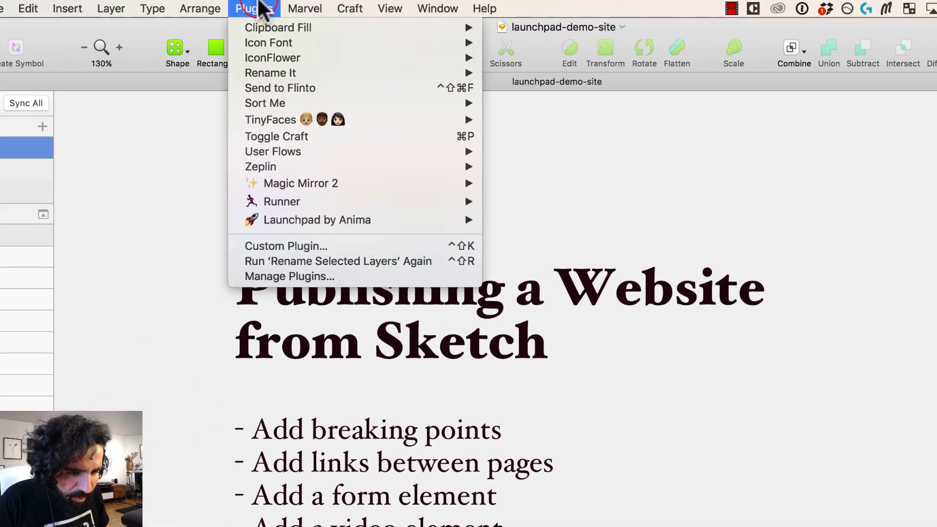
{"action": "mouse_move", "coordinate": [318, 222]}
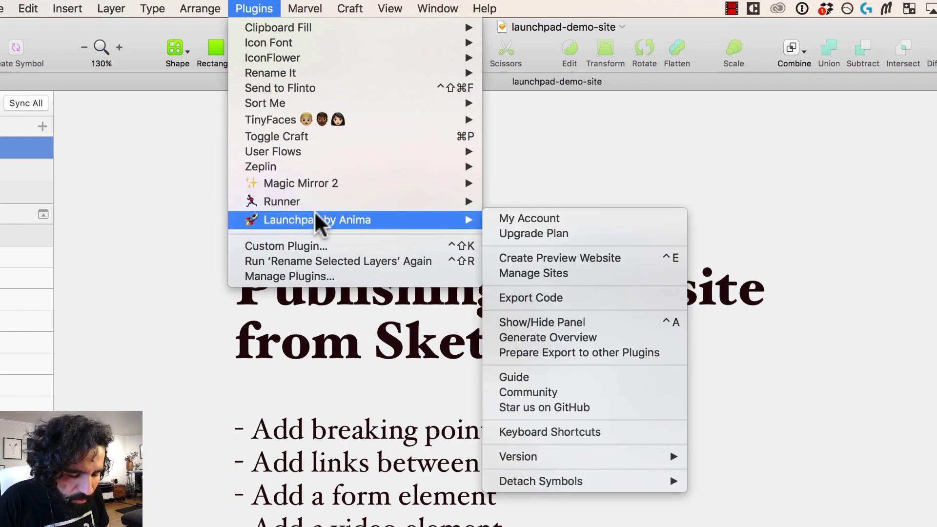
{"action": "left_click", "coordinate": [556, 218]}
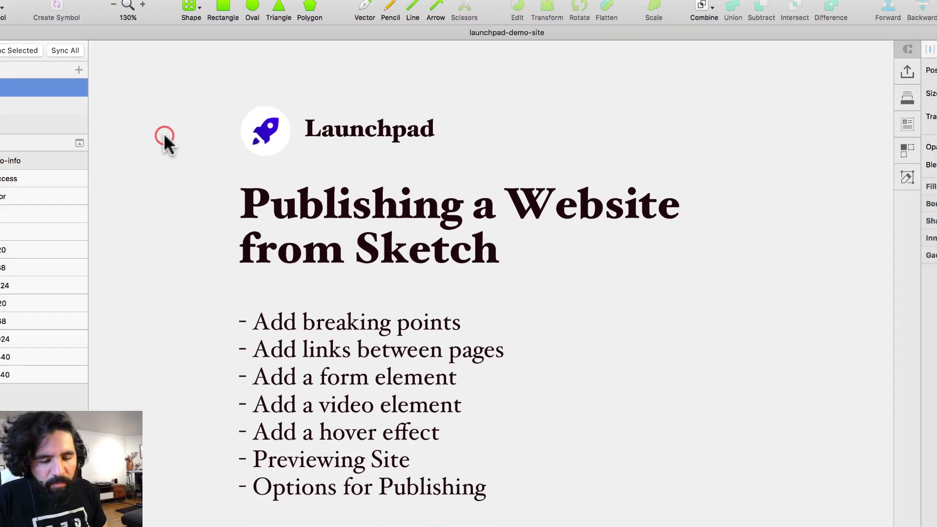
{"action": "key", "text": "super+1"}
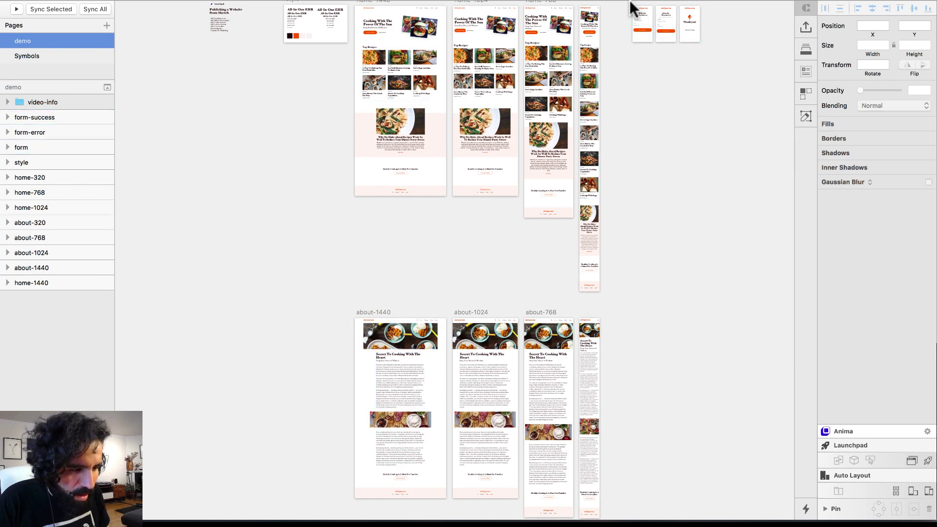
Zoom in on the form artboards, then the title slide, then the style artboard
{"action": "left_click_drag", "start_coordinate": [701, 54], "coordinate": [701, 54]}
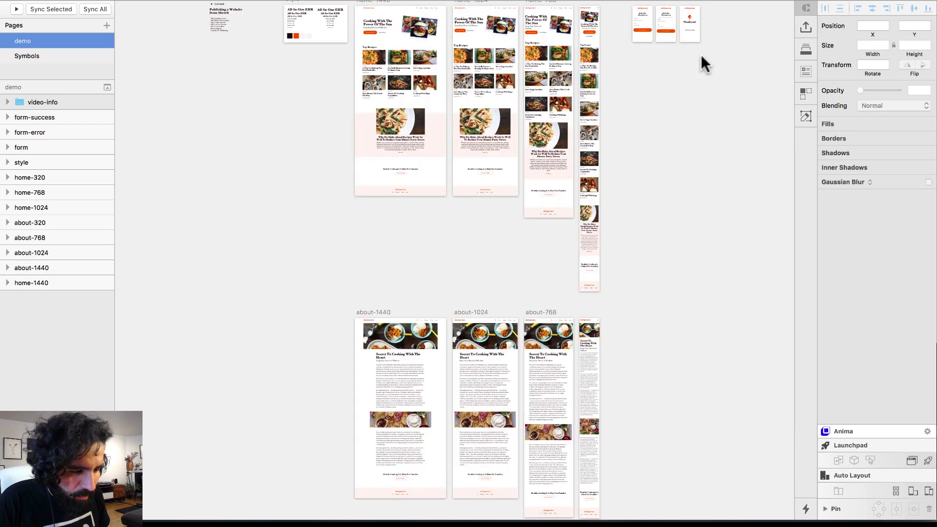
{"action": "scroll", "coordinate": [282, 101], "scroll_direction": "up", "scroll_amount": 3}
{"action": "left_click_drag", "start_coordinate": [259, 90], "coordinate": [259, 89]}
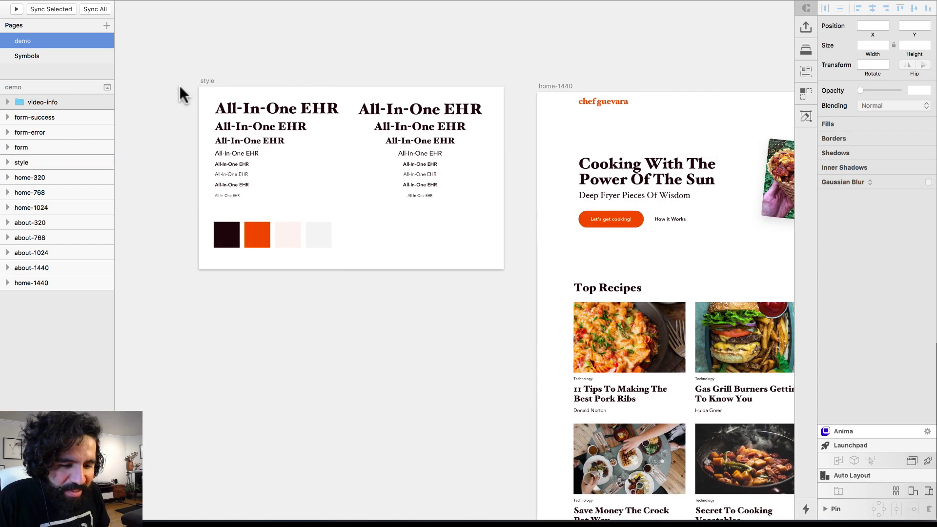
{"action": "left_click_drag", "start_coordinate": [178, 63], "coordinate": [564, 321]}
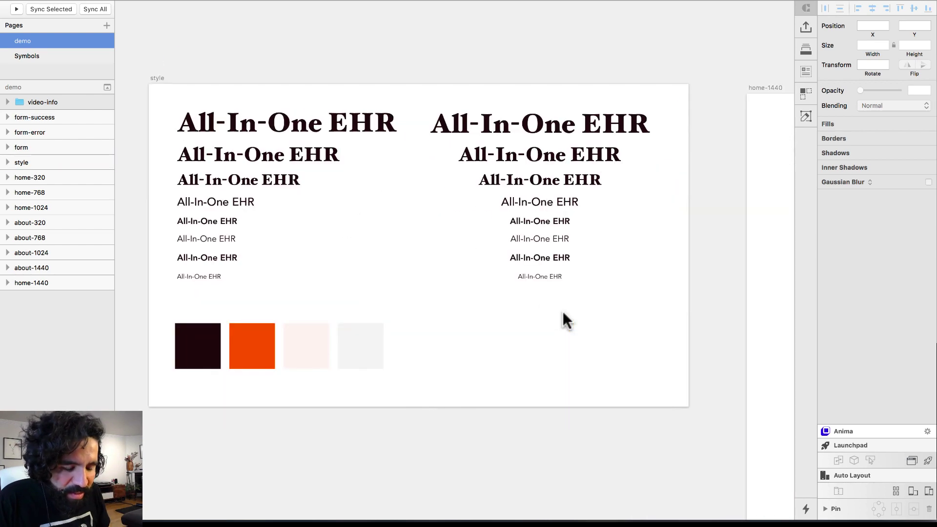
Inspect the orange and black swatches and All-In-One EHR text styles, then select home-1440
{"action": "left_click", "coordinate": [157, 77]}
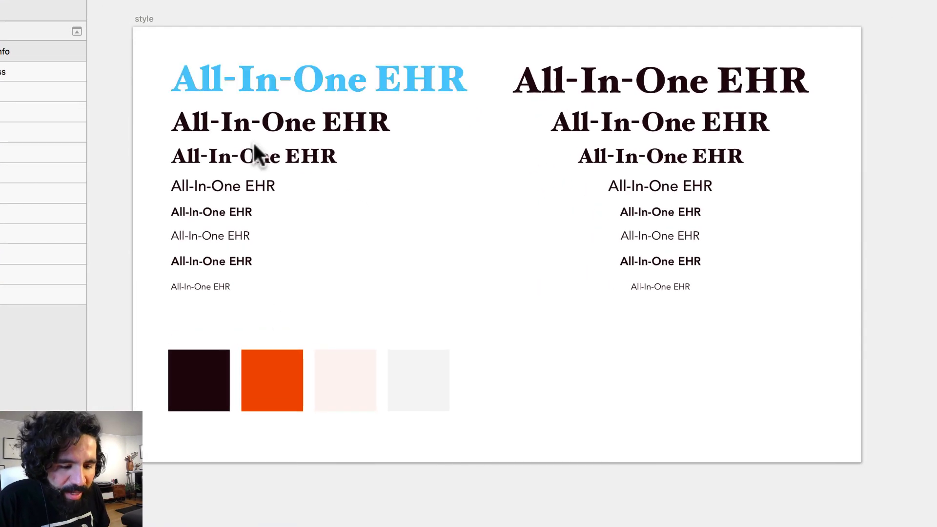
{"action": "left_click", "coordinate": [250, 334]}
{"action": "left_click", "coordinate": [198, 374]}
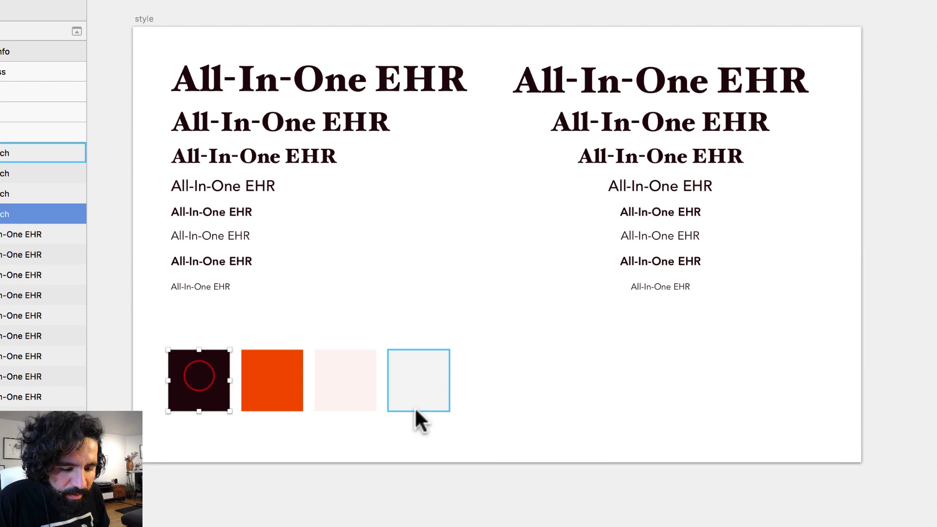
{"action": "left_click", "coordinate": [289, 93]}
{"action": "left_click_drag", "start_coordinate": [299, 190], "coordinate": [740, 314]}
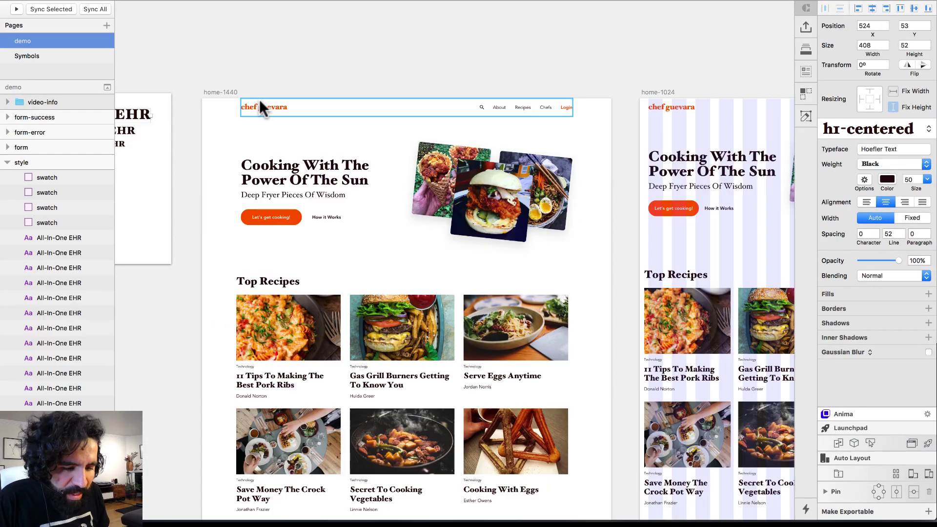
{"action": "left_click", "coordinate": [222, 92]}
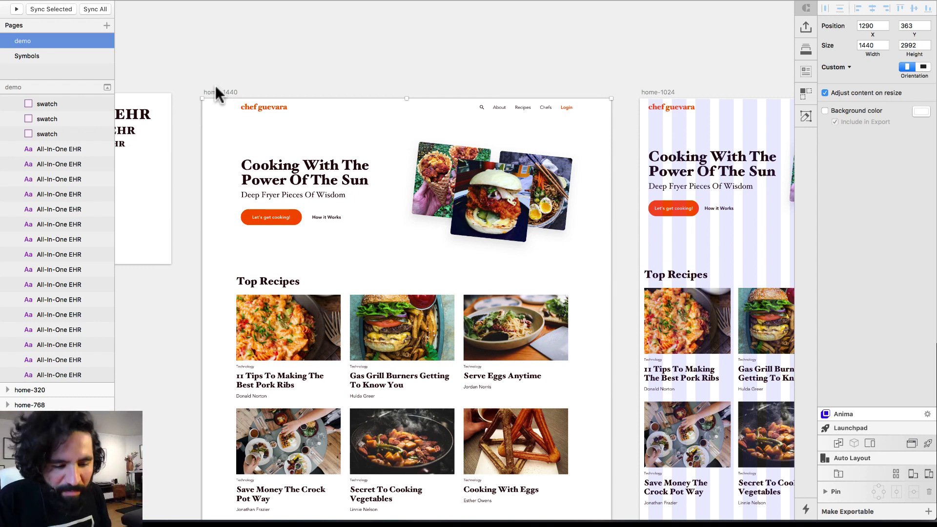
{"action": "left_click_drag", "start_coordinate": [196, 93], "coordinate": [608, 363]}
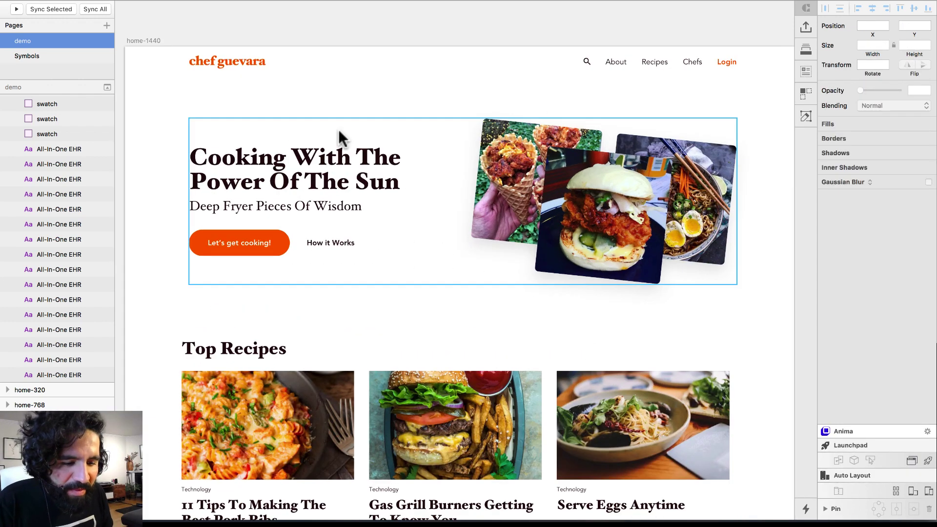
{"action": "left_click_drag", "start_coordinate": [190, 46], "coordinate": [289, 100]}
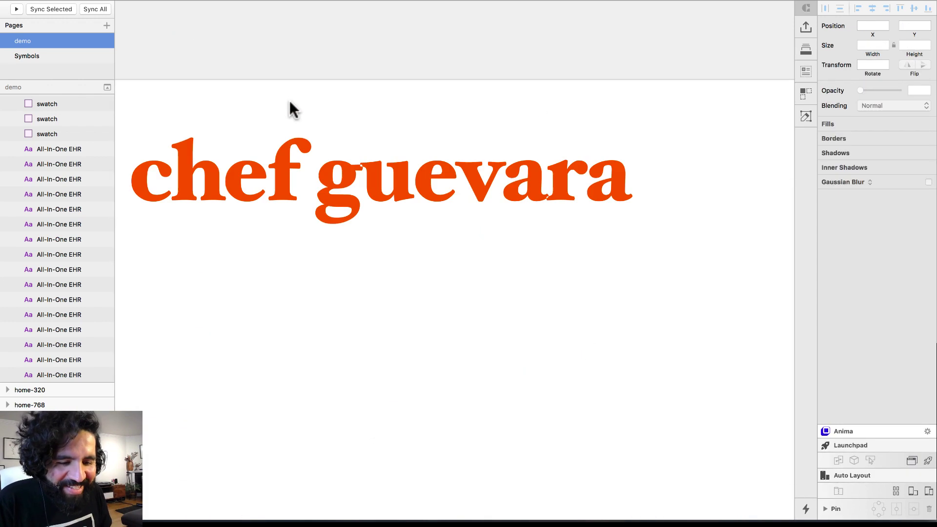
{"action": "scroll", "coordinate": [289, 101], "scroll_direction": "left", "scroll_amount": 5}
{"action": "scroll", "coordinate": [289, 100], "scroll_direction": "up", "scroll_amount": 1}
{"action": "scroll", "coordinate": [289, 101], "scroll_direction": "down", "scroll_amount": 5}
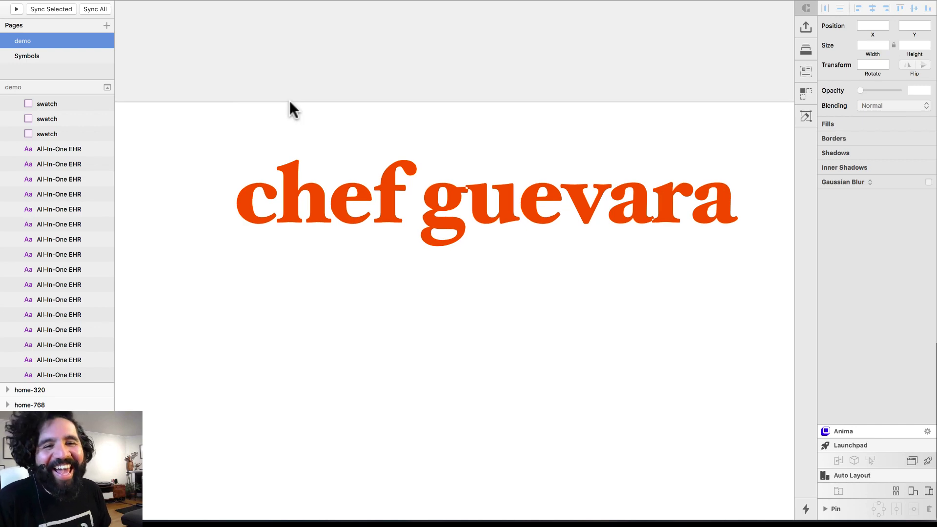
{"action": "scroll", "coordinate": [291, 105], "scroll_direction": "down", "scroll_amount": 10}
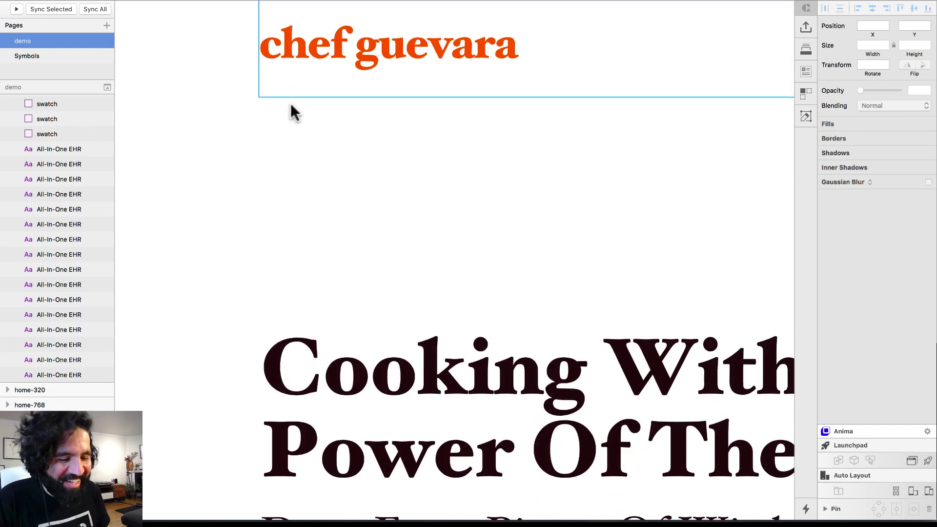
{"action": "scroll", "coordinate": [412, 147], "scroll_direction": "down", "scroll_amount": 10}
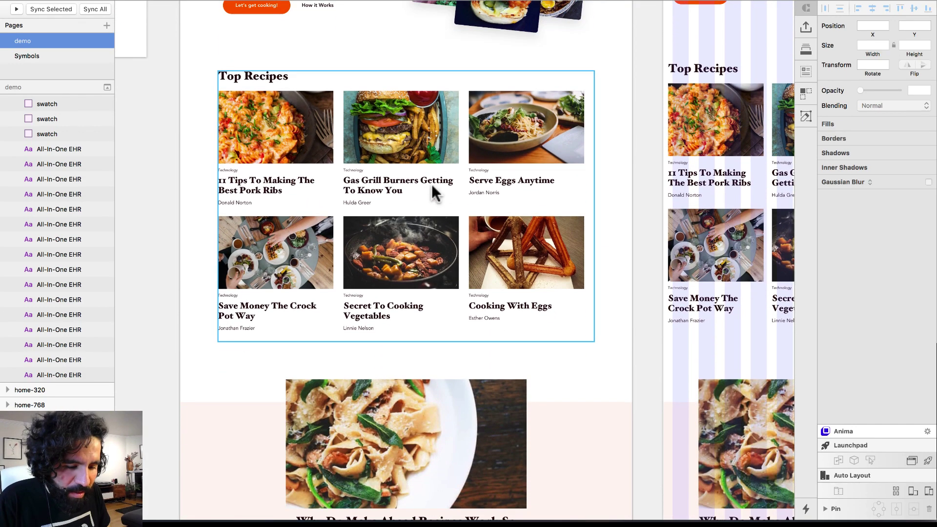
{"action": "scroll", "coordinate": [439, 260], "scroll_direction": "down", "scroll_amount": 8}
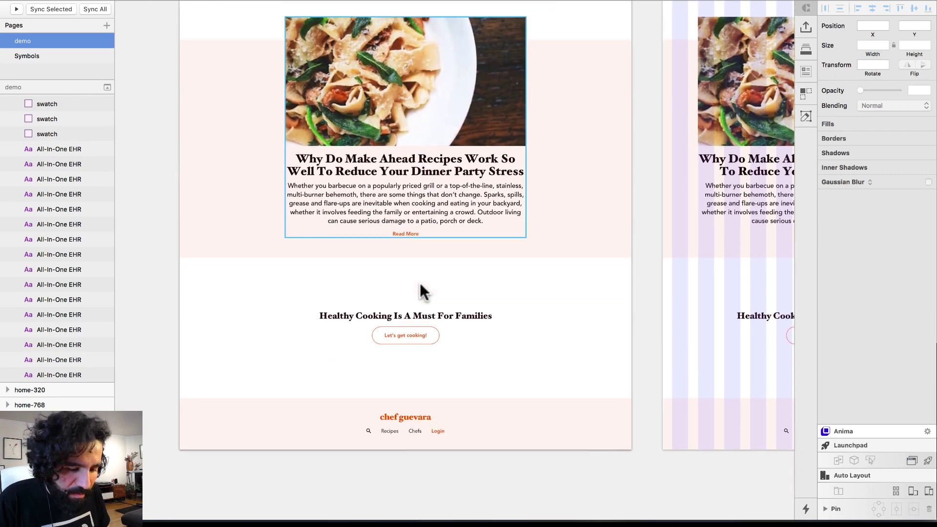
{"action": "scroll", "coordinate": [443, 197], "scroll_direction": "up", "scroll_amount": 6}
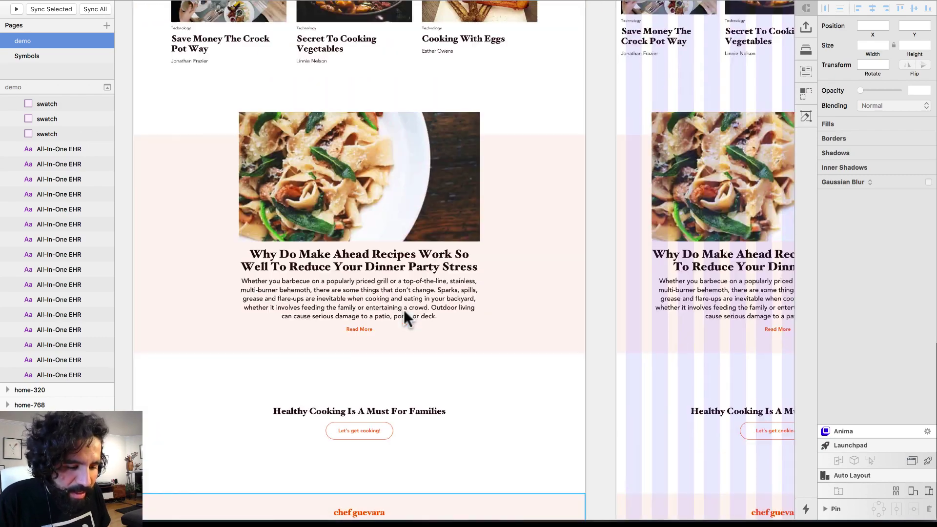
{"action": "scroll", "coordinate": [404, 314], "scroll_direction": "down", "scroll_amount": 10}
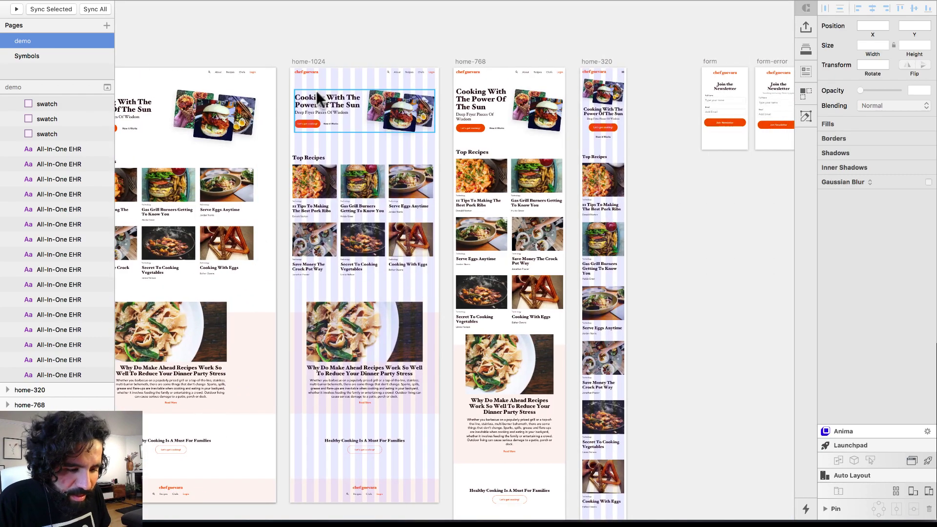
{"action": "left_click", "coordinate": [309, 60]}
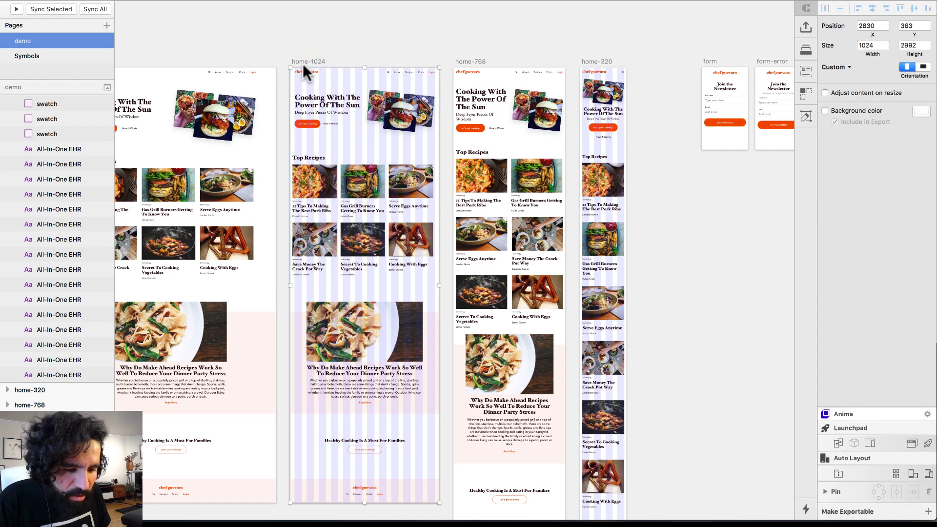
{"action": "left_click_drag", "start_coordinate": [285, 57], "coordinate": [655, 373]}
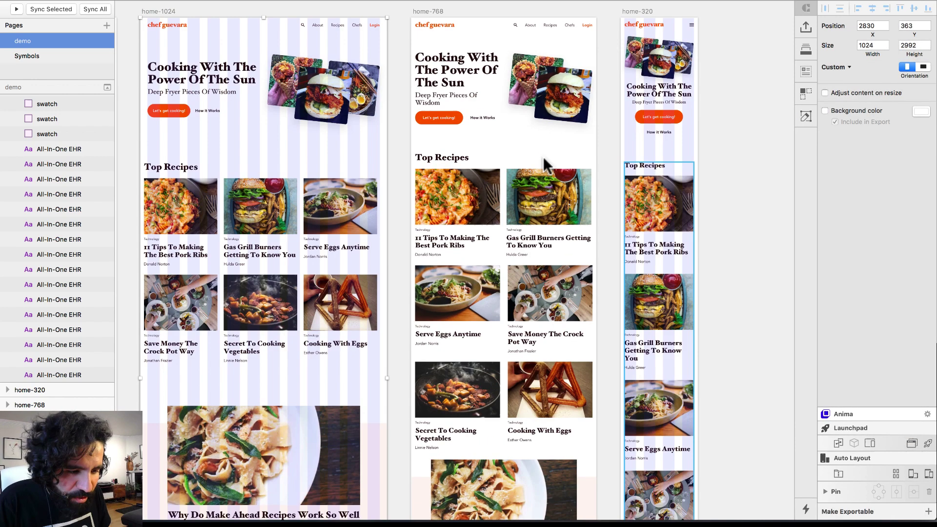
{"action": "left_click", "coordinate": [646, 11], "text": "shift"}
{"action": "scroll", "coordinate": [614, 178], "scroll_direction": "left", "scroll_amount": 1}
{"action": "left_click", "coordinate": [440, 10]}
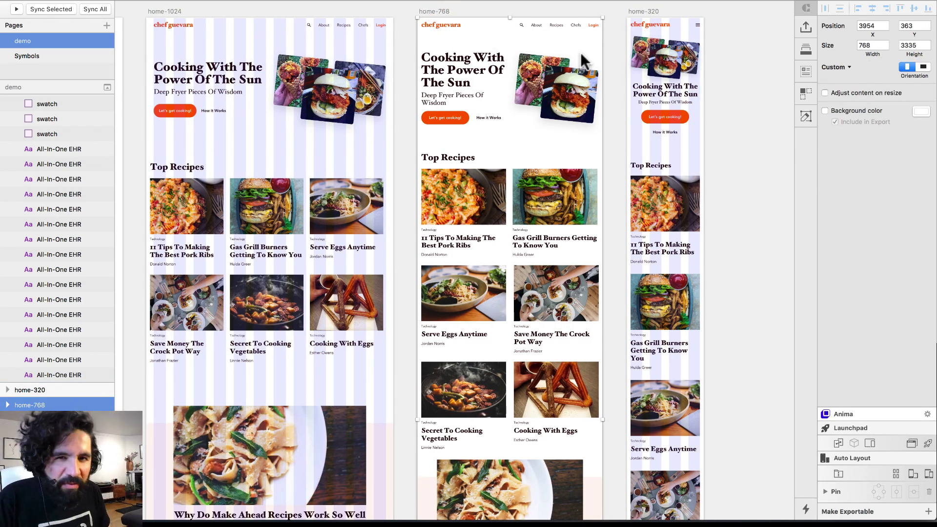
{"action": "scroll", "coordinate": [584, 61], "scroll_direction": "down", "scroll_amount": 1}
{"action": "scroll", "coordinate": [571, 76], "scroll_direction": "left", "scroll_amount": 5}
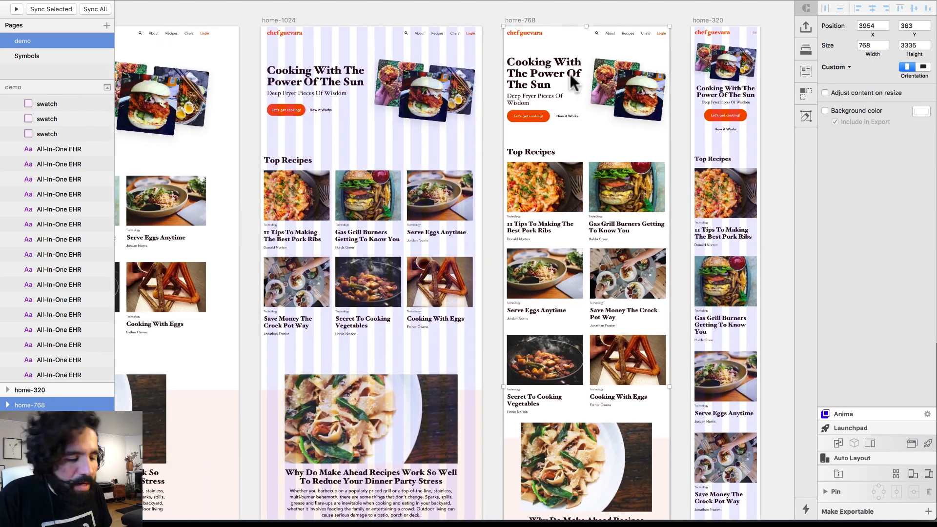
{"action": "scroll", "coordinate": [570, 74], "scroll_direction": "down", "scroll_amount": 4}
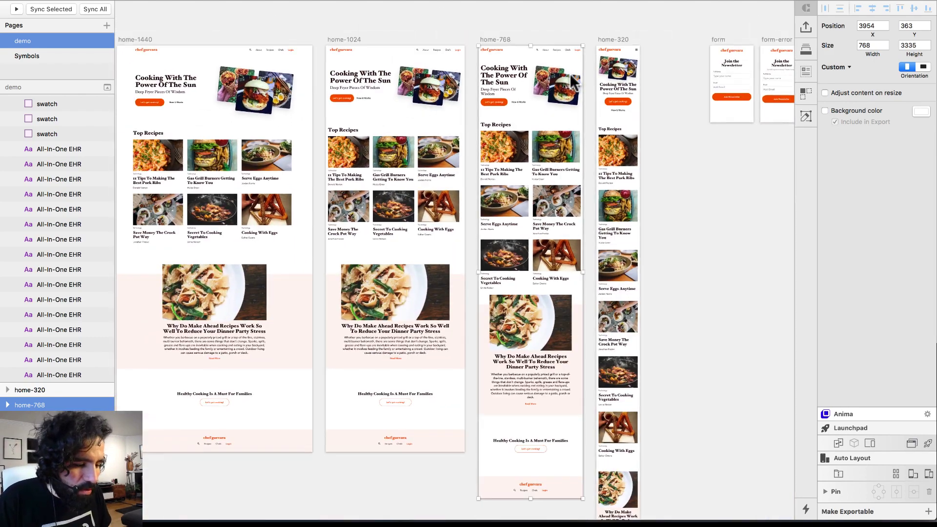
{"action": "scroll", "coordinate": [224, 42], "scroll_direction": "left", "scroll_amount": 3}
{"action": "scroll", "coordinate": [291, 92], "scroll_direction": "down", "scroll_amount": 3}
{"action": "scroll", "coordinate": [292, 74], "scroll_direction": "up", "scroll_amount": 3}
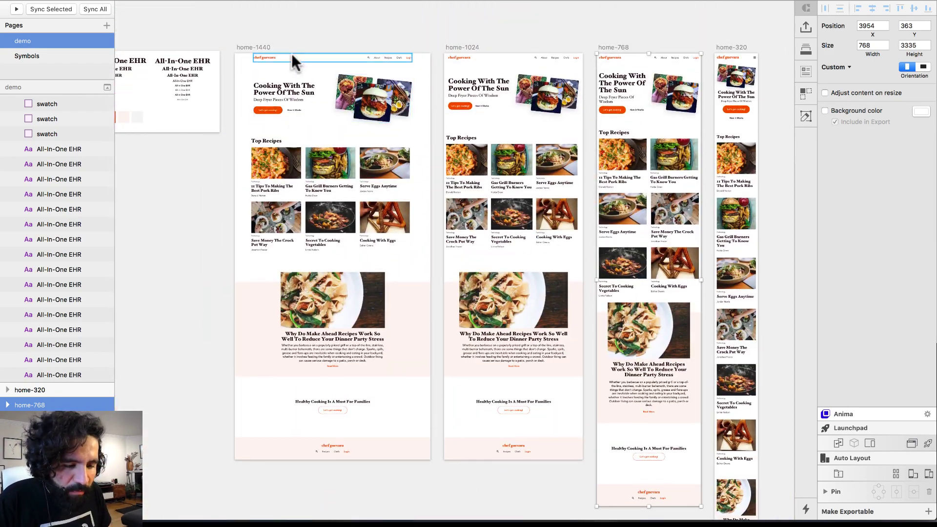
{"action": "left_click", "coordinate": [251, 42]}
{"action": "scroll", "coordinate": [288, 41], "scroll_direction": "up", "scroll_amount": 5}
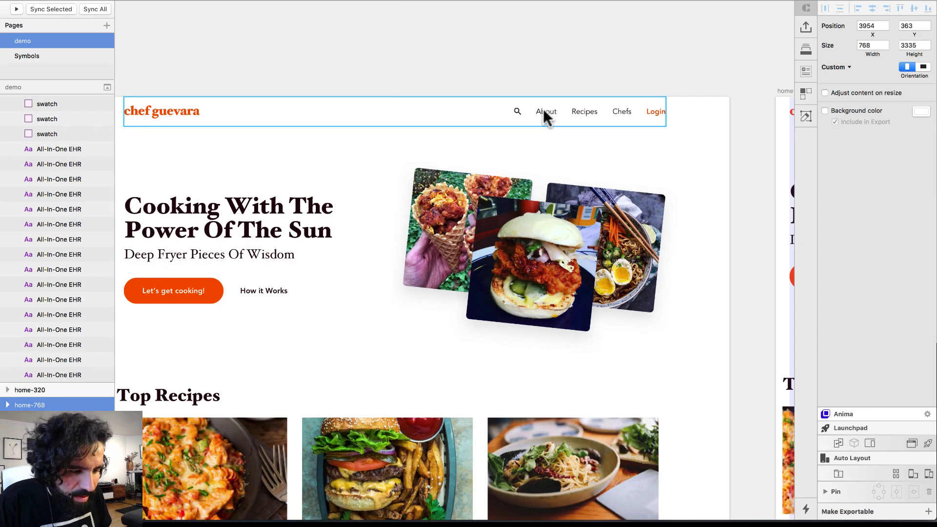
{"action": "scroll", "coordinate": [532, 120], "scroll_direction": "down", "scroll_amount": 3}
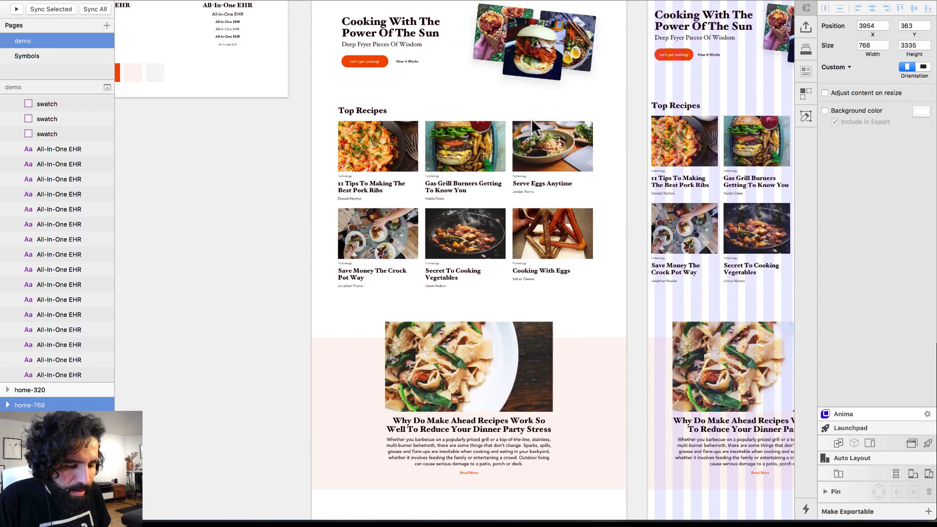
{"action": "scroll", "coordinate": [532, 119], "scroll_direction": "down", "scroll_amount": 10}
{"action": "scroll", "coordinate": [531, 119], "scroll_direction": "up", "scroll_amount": 1}
{"action": "left_click_drag", "start_coordinate": [391, 98], "coordinate": [706, 433]}
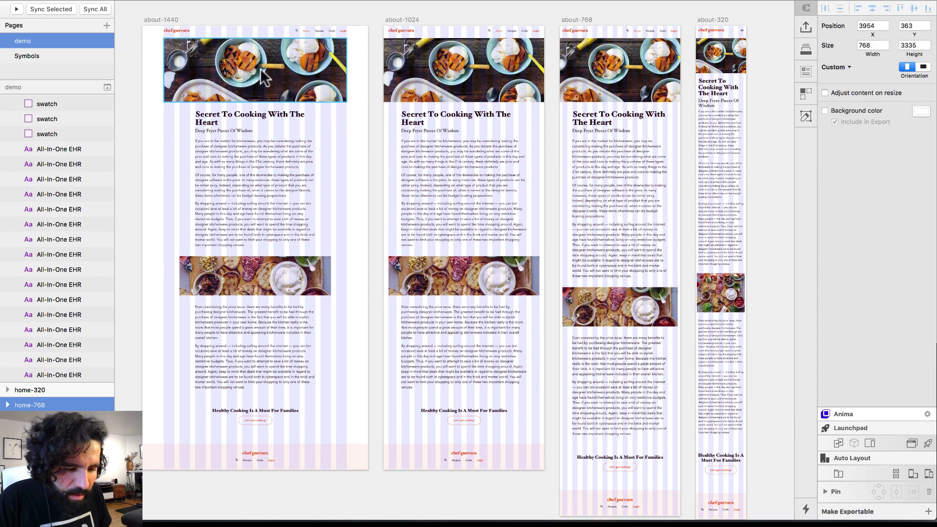
{"action": "left_click", "coordinate": [263, 78]}
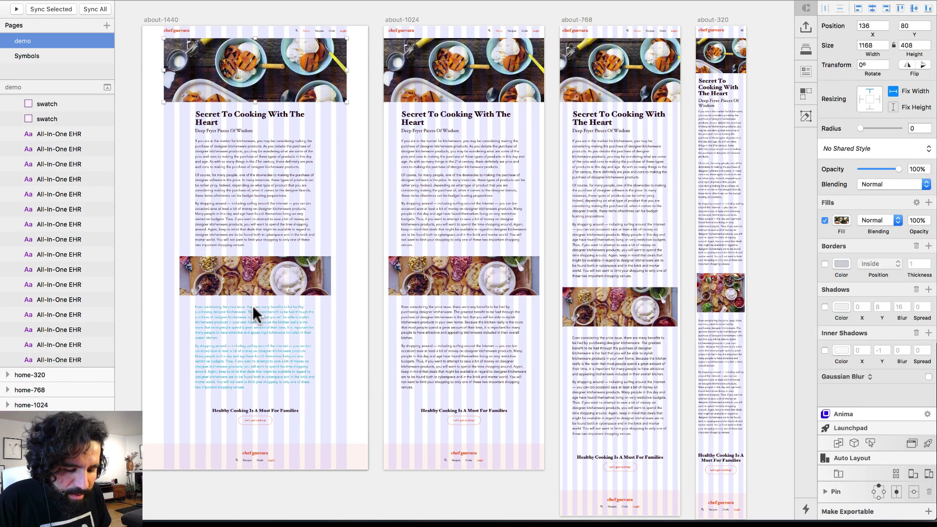
{"action": "left_click", "coordinate": [410, 20]}
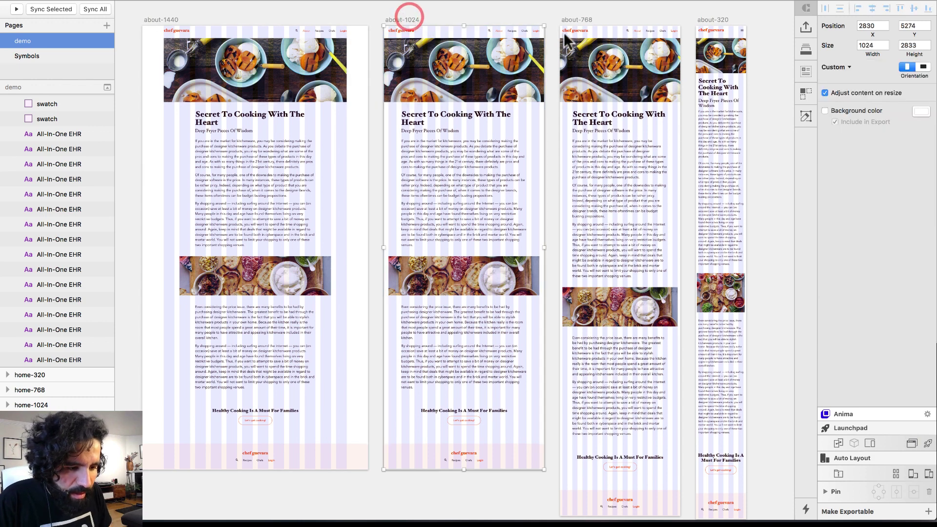
{"action": "left_click", "coordinate": [572, 21]}
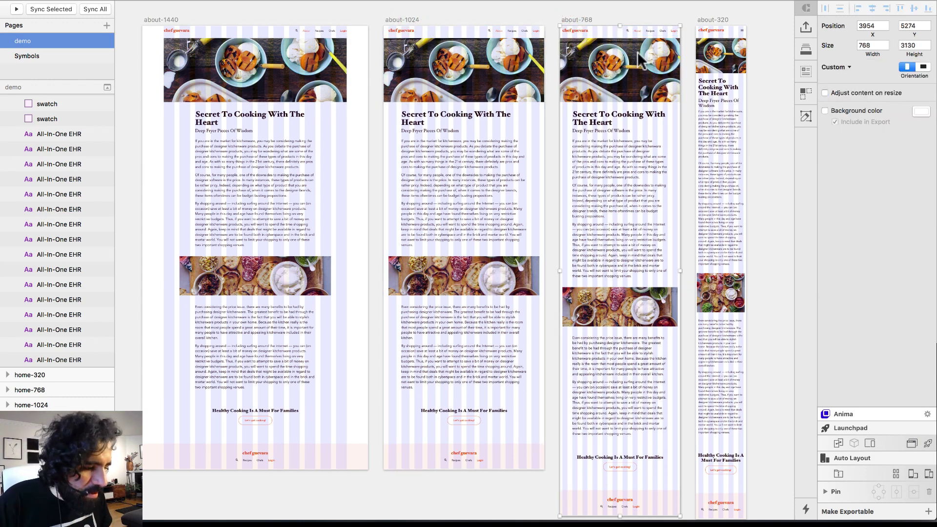
{"action": "scroll", "coordinate": [641, 61], "scroll_direction": "down", "scroll_amount": 5}
{"action": "scroll", "coordinate": [497, 45], "scroll_direction": "up", "scroll_amount": 3}
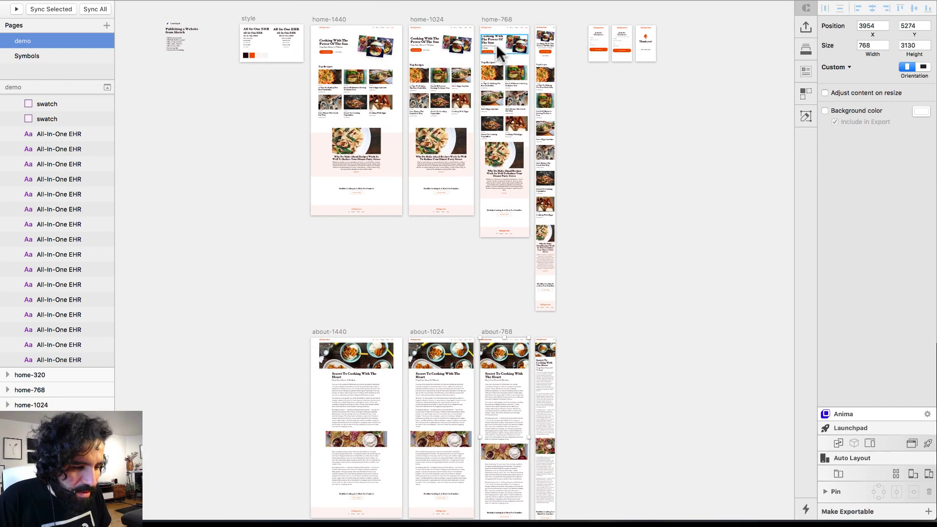
{"action": "left_click", "coordinate": [299, 23]}
{"action": "scroll", "coordinate": [326, 29], "scroll_direction": "up", "scroll_amount": 5}
{"action": "left_click", "coordinate": [364, 211]}
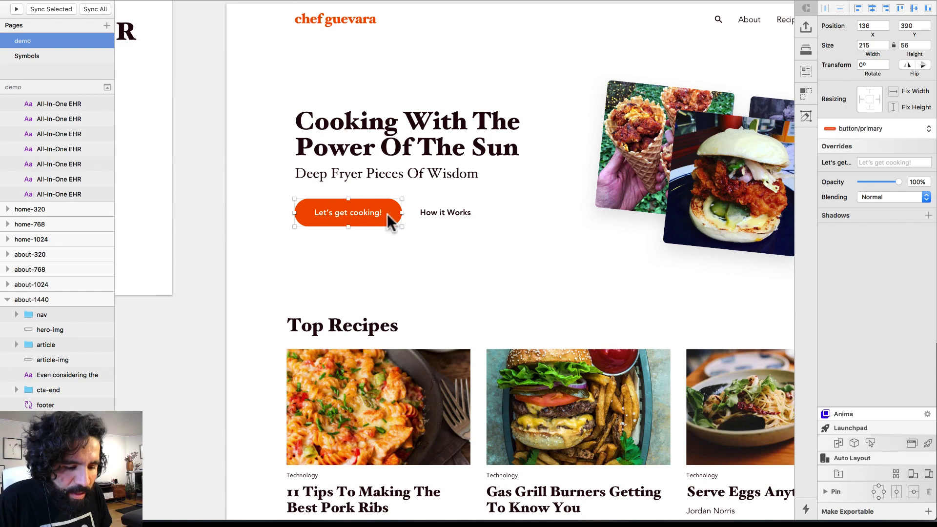
{"action": "scroll", "coordinate": [397, 213], "scroll_direction": "down", "scroll_amount": 5}
{"action": "scroll", "coordinate": [397, 212], "scroll_direction": "right", "scroll_amount": 10}
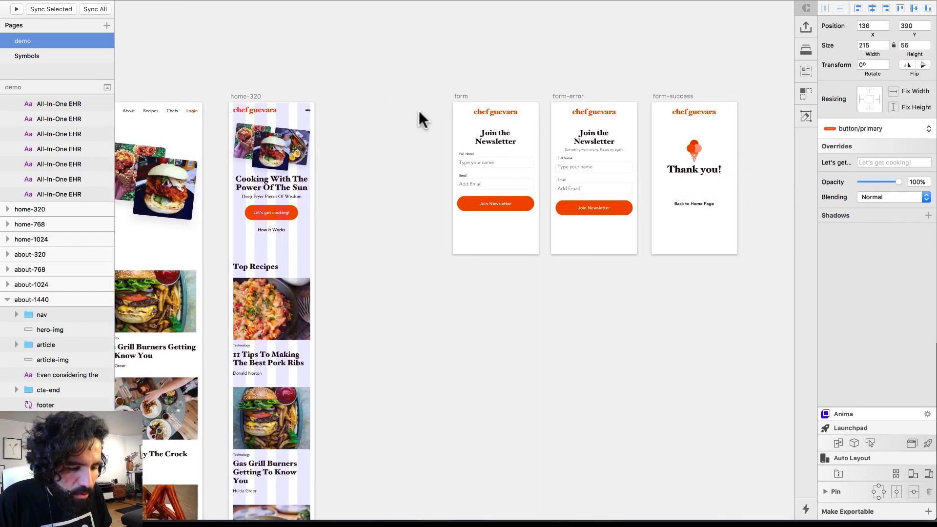
{"action": "left_click_drag", "start_coordinate": [439, 88], "coordinate": [728, 288]}
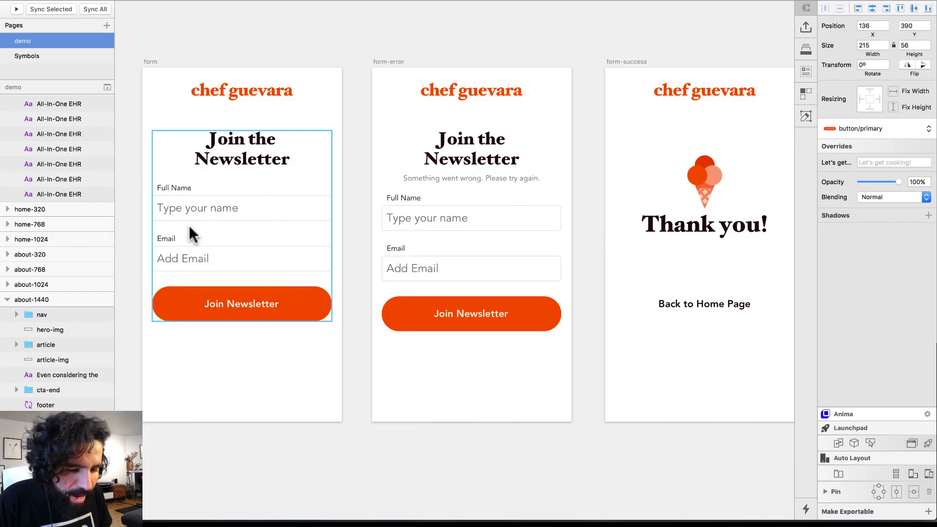
{"action": "left_click", "coordinate": [396, 61]}
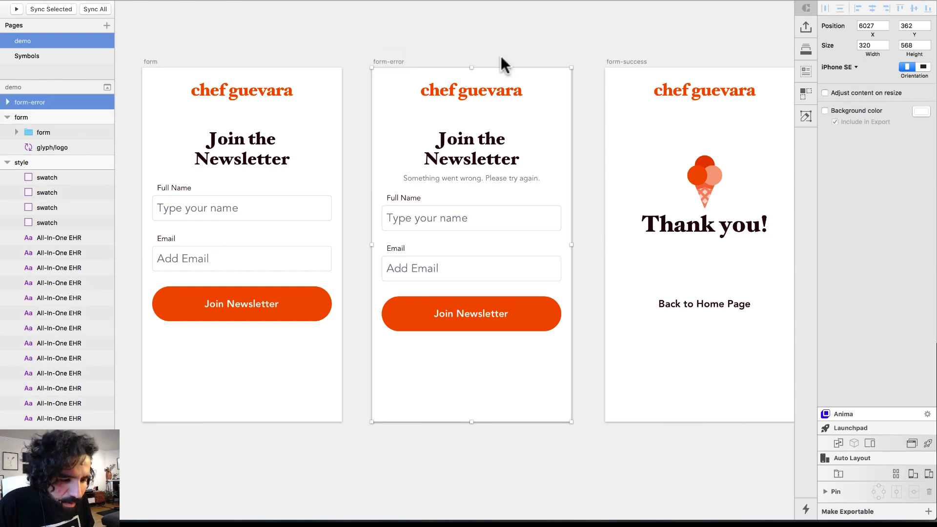
{"action": "left_click", "coordinate": [635, 61]}
{"action": "scroll", "coordinate": [636, 61], "scroll_direction": "right", "scroll_amount": 2}
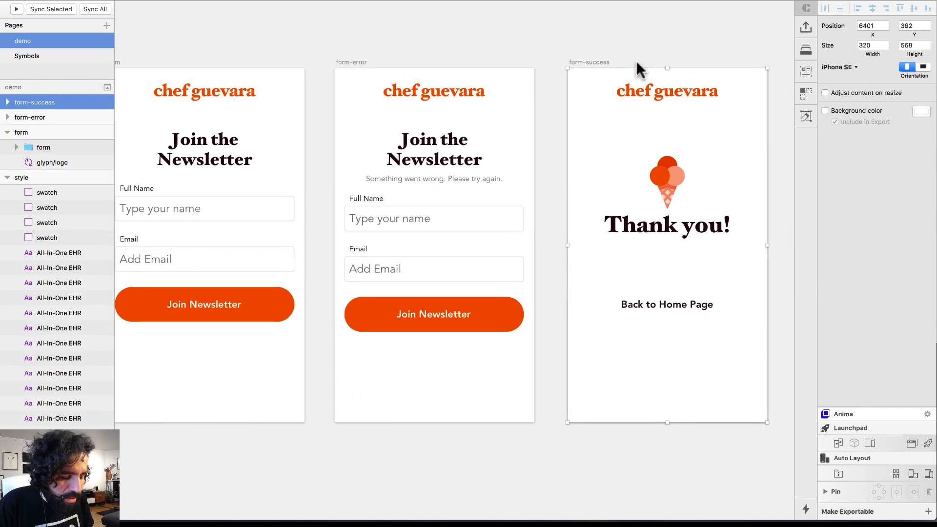
{"action": "scroll", "coordinate": [581, 67], "scroll_direction": "left", "scroll_amount": 1}
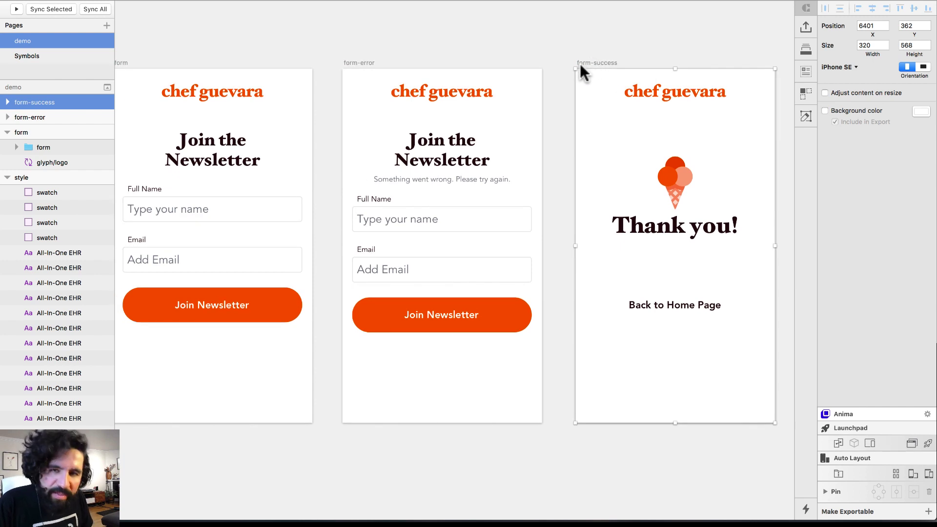
{"action": "left_click", "coordinate": [353, 43]}
{"action": "left_click", "coordinate": [196, 201]}
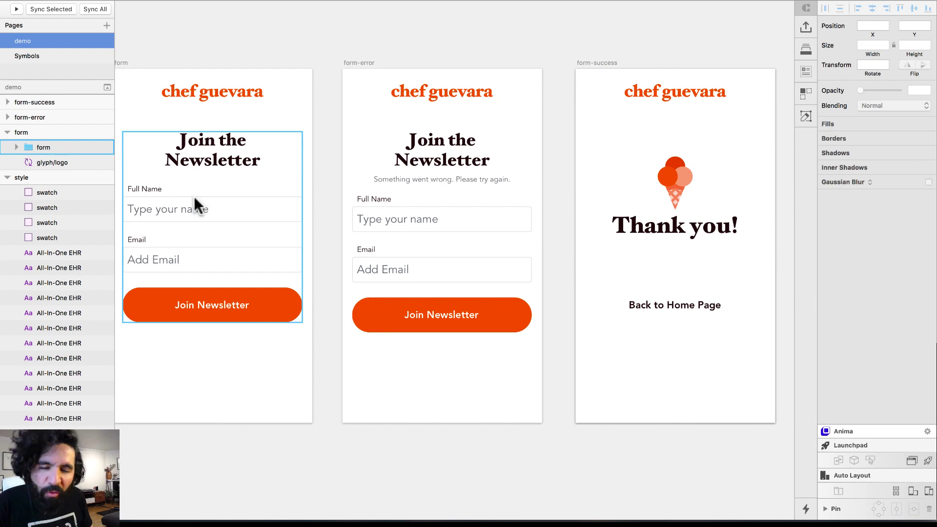
{"action": "scroll", "coordinate": [194, 196], "scroll_direction": "down", "scroll_amount": 3}
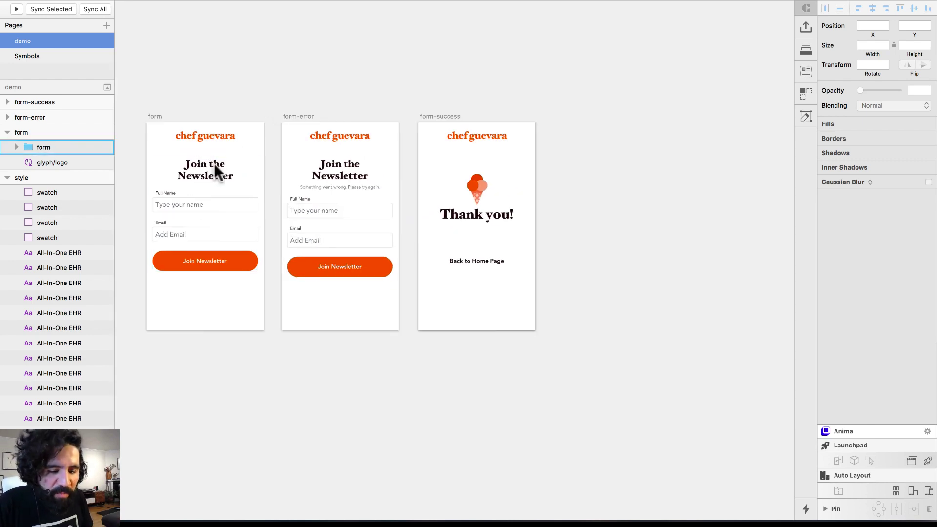
{"action": "scroll", "coordinate": [248, 192], "scroll_direction": "left", "scroll_amount": 2}
{"action": "key", "text": "Escape"}
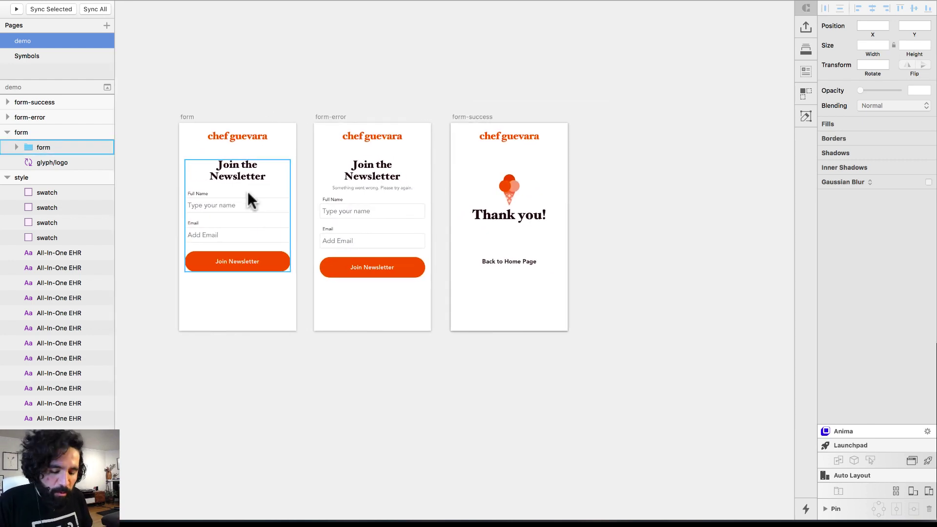
{"action": "key", "text": "super+1"}
{"action": "scroll", "coordinate": [248, 192], "scroll_direction": "up", "scroll_amount": 2}
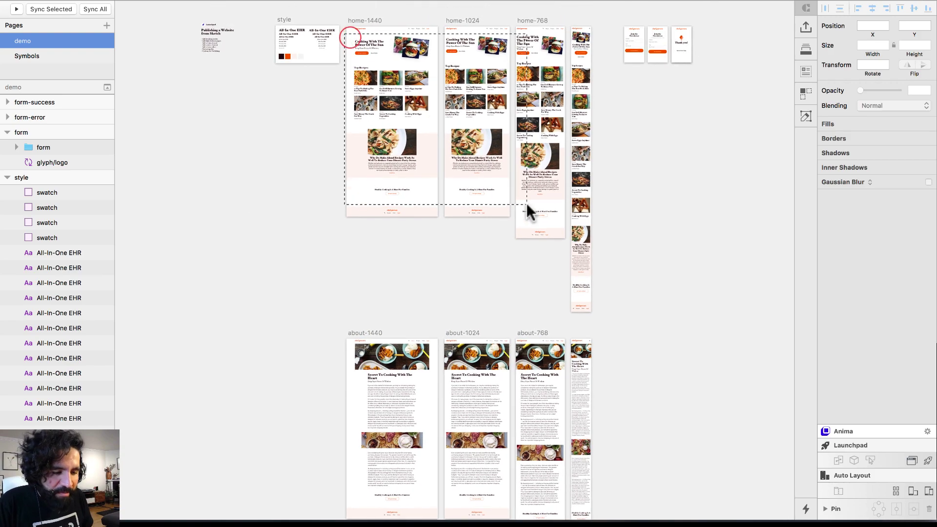
{"action": "left_click_drag", "start_coordinate": [527, 203], "coordinate": [527, 204]}
{"action": "scroll", "coordinate": [358, 157], "scroll_direction": "up", "scroll_amount": 5}
{"action": "scroll", "coordinate": [218, 133], "scroll_direction": "left", "scroll_amount": 2}
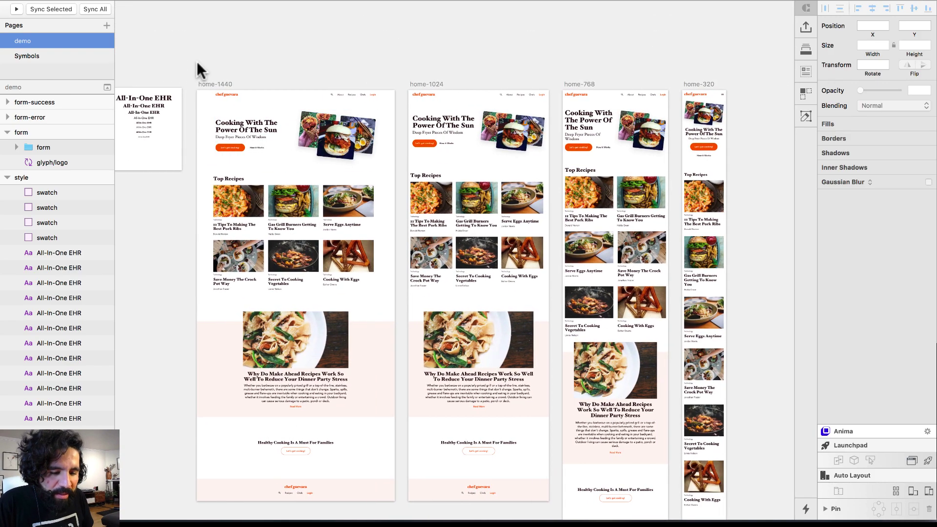
{"action": "left_click_drag", "start_coordinate": [434, 345], "coordinate": [759, 419]}
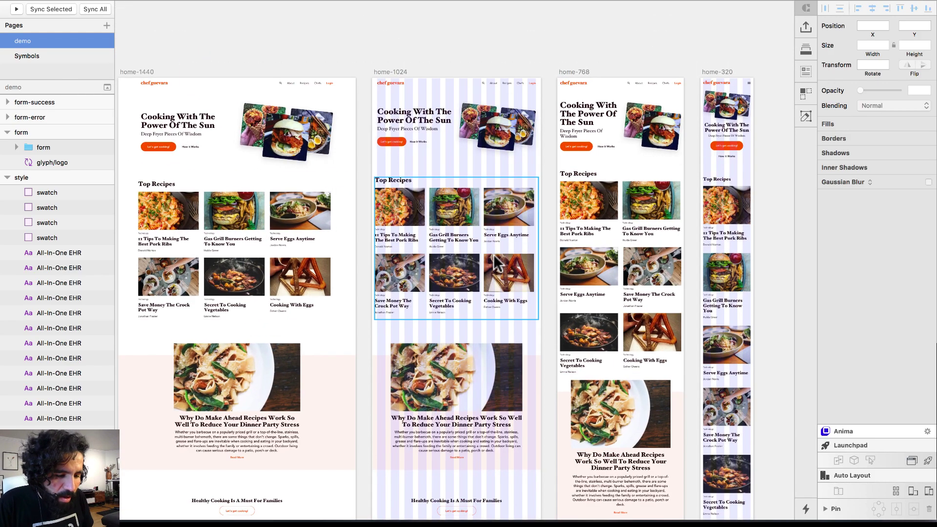
{"action": "scroll", "coordinate": [495, 261], "scroll_direction": "down", "scroll_amount": 2}
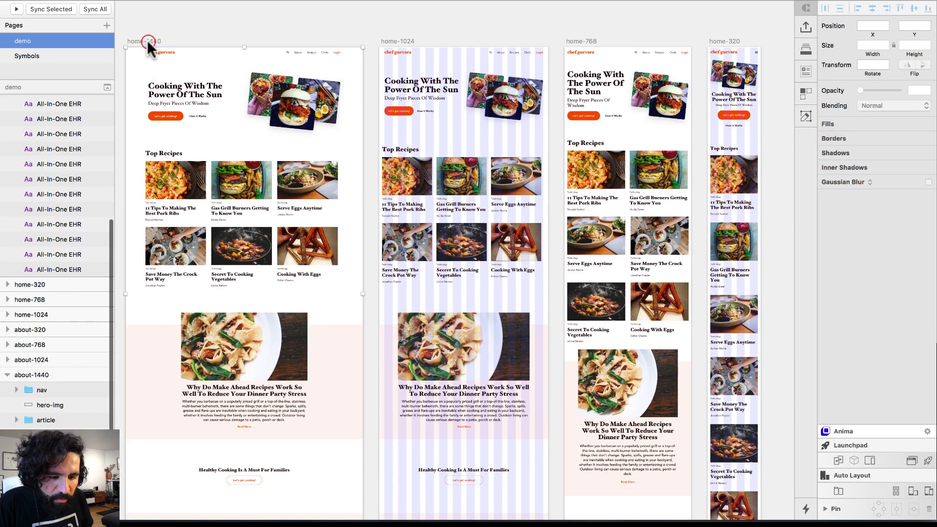
{"action": "left_click", "coordinate": [147, 40]}
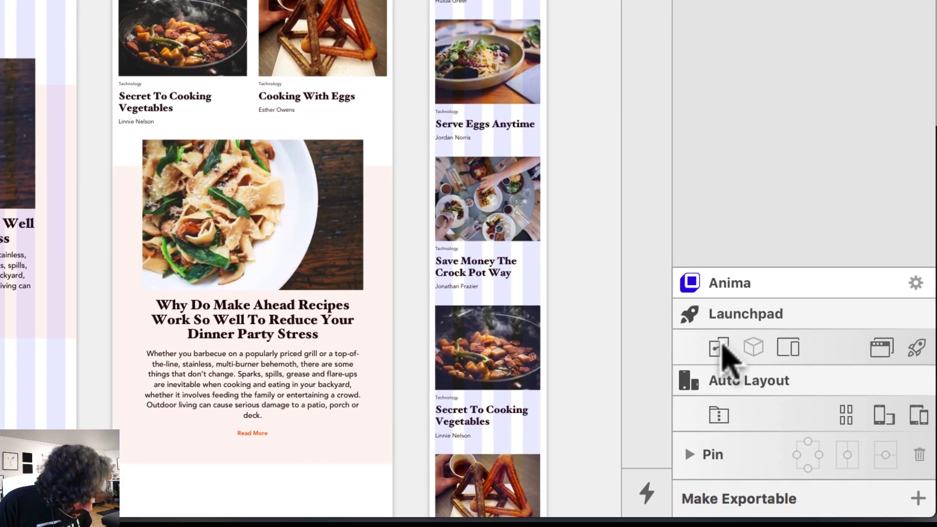
{"action": "left_click", "coordinate": [789, 346]}
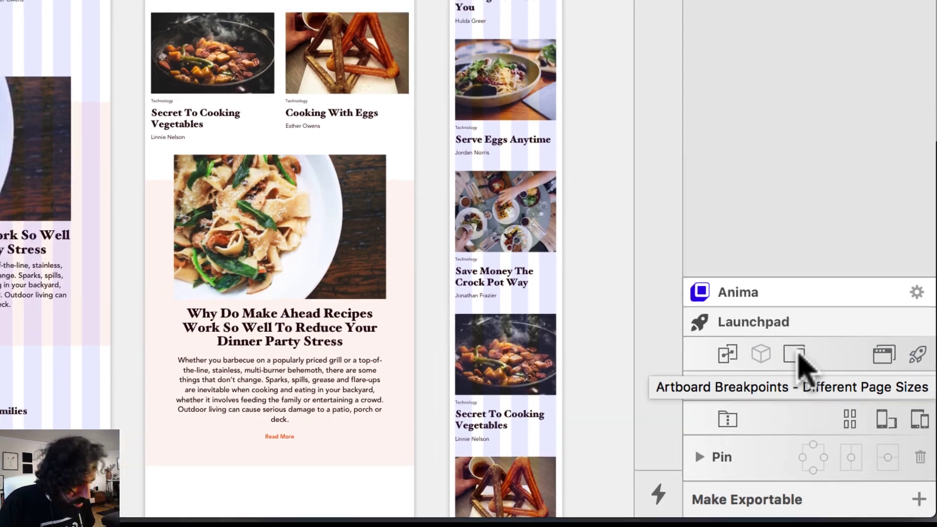
With Anima's Breakpoints tool, connect home-1024, home-768 and home-320 to home-1440 as one page
{"action": "left_click", "coordinate": [788, 346]}
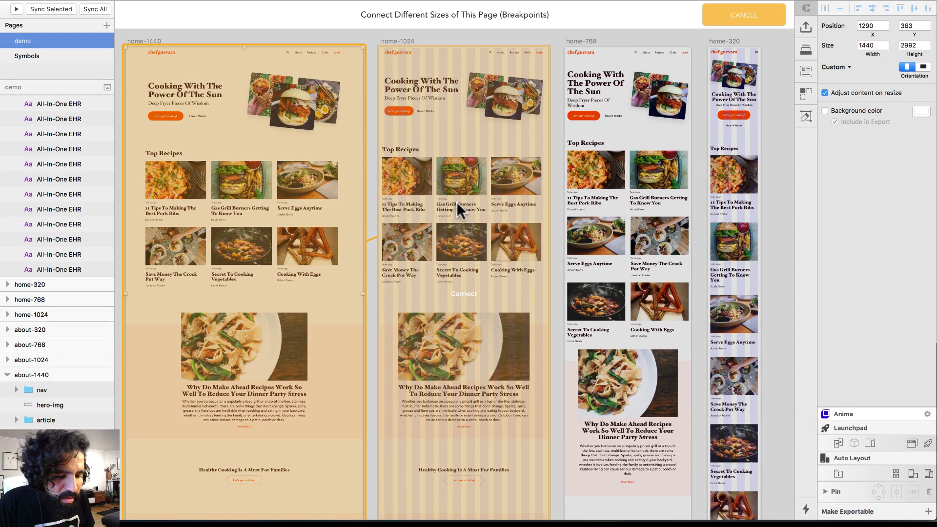
{"action": "left_click", "coordinate": [456, 201]}
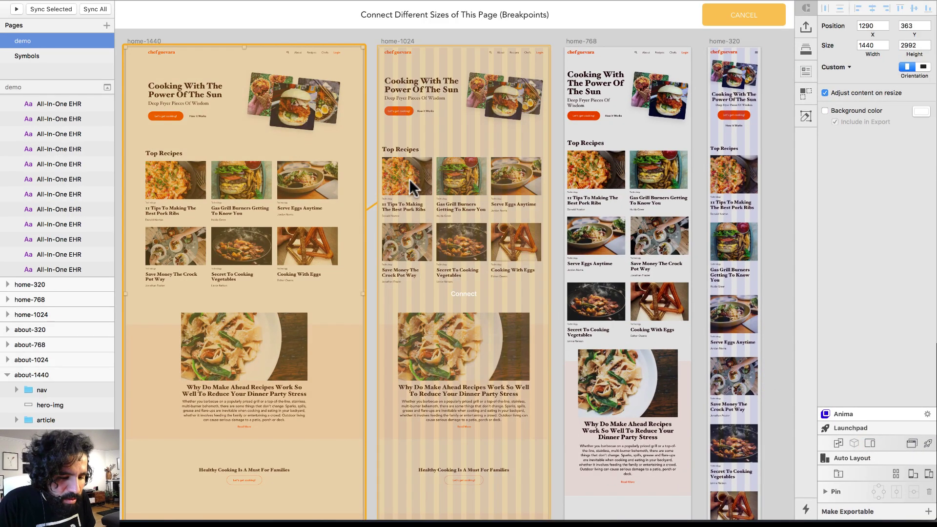
{"action": "left_click", "coordinate": [465, 168]}
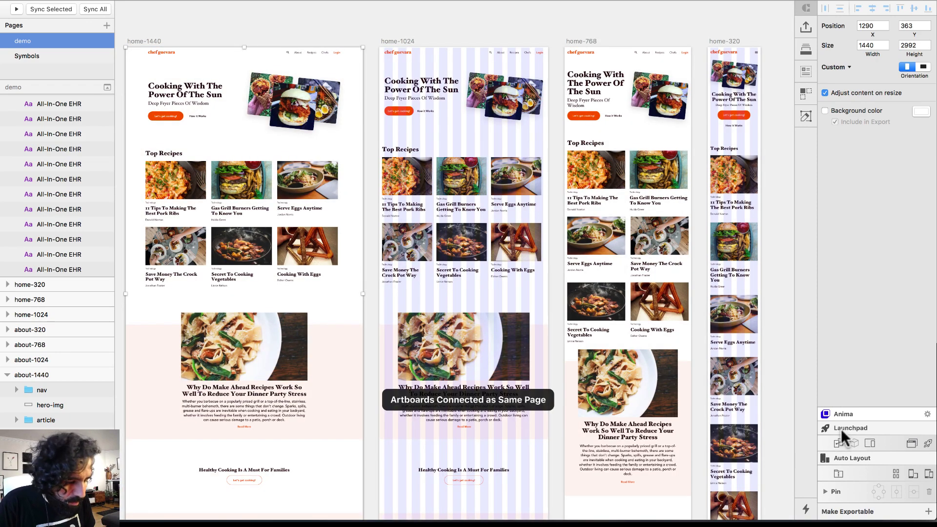
{"action": "left_click", "coordinate": [870, 443]}
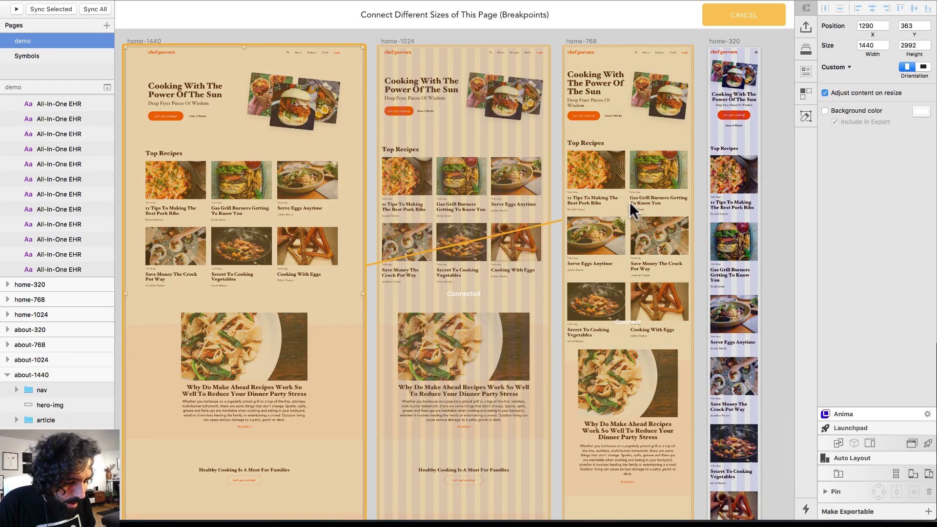
{"action": "left_click", "coordinate": [630, 202]}
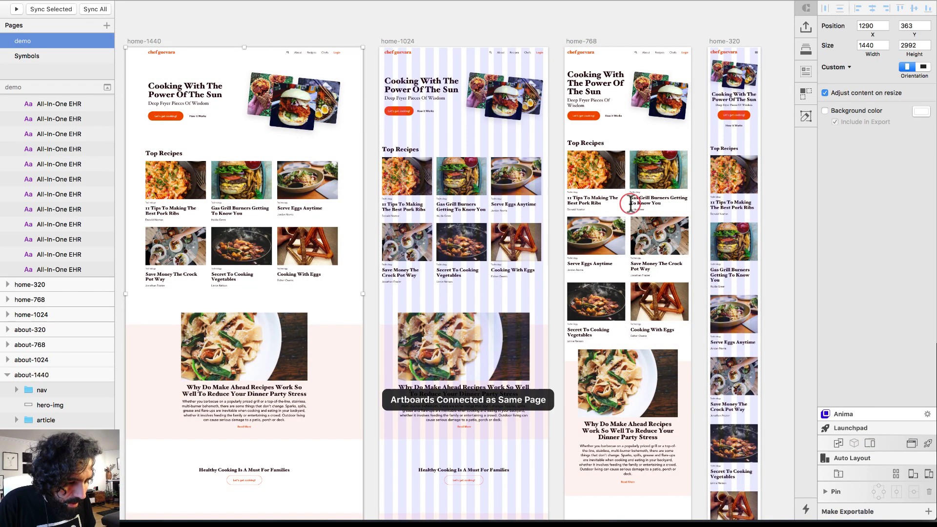
{"action": "left_click", "coordinate": [150, 41]}
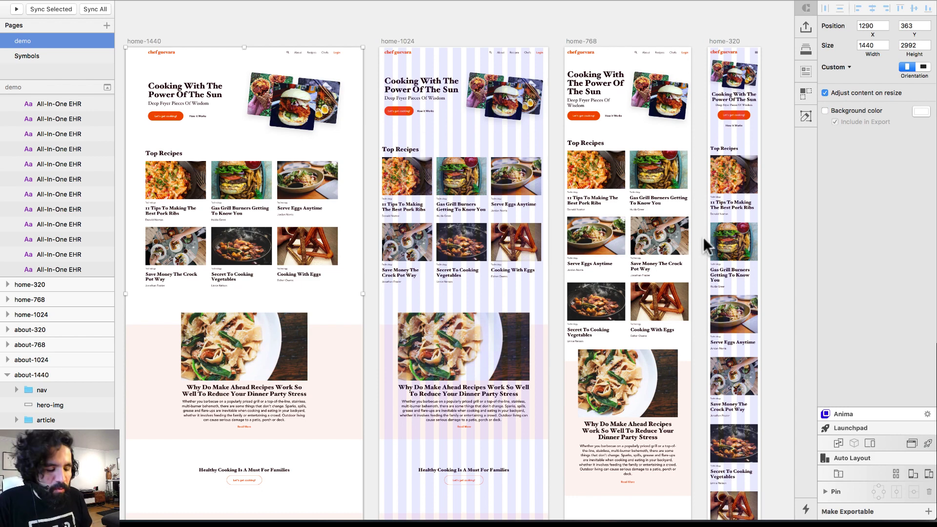
{"action": "left_click", "coordinate": [870, 442]}
{"action": "left_click", "coordinate": [733, 158]}
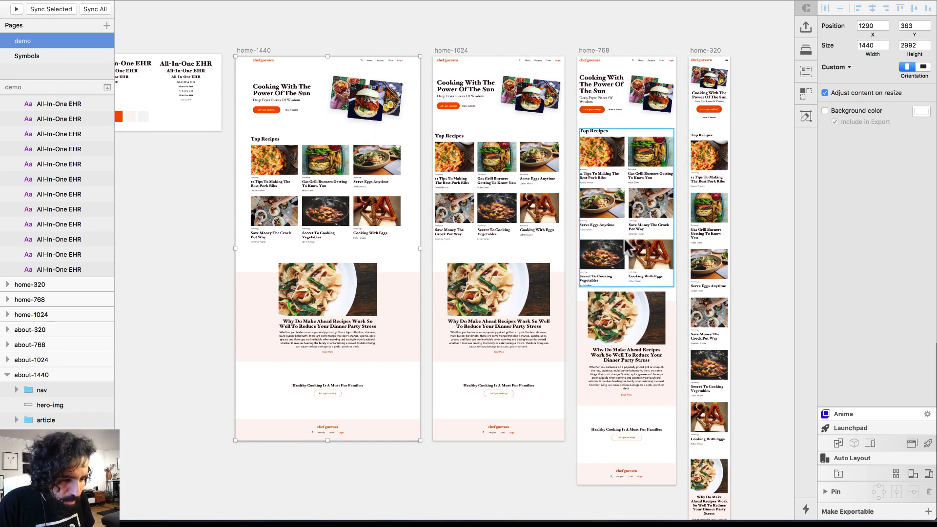
With Anima's Breakpoints tool, connect about-1024, about-768 and about-320 to about-1440 as one page
{"action": "scroll", "coordinate": [681, 194], "scroll_direction": "down", "scroll_amount": 10}
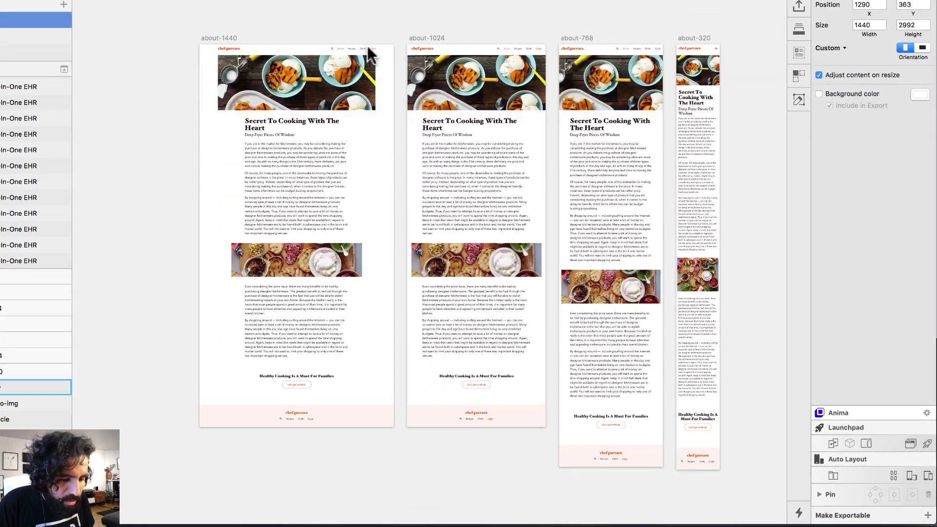
{"action": "left_click", "coordinate": [230, 38]}
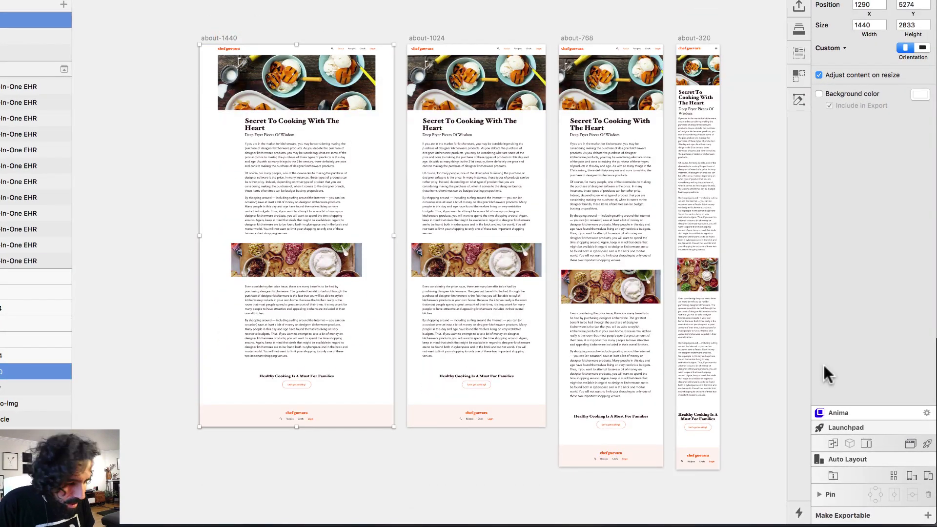
{"action": "left_click", "coordinate": [866, 443]}
{"action": "left_click", "coordinate": [493, 170]}
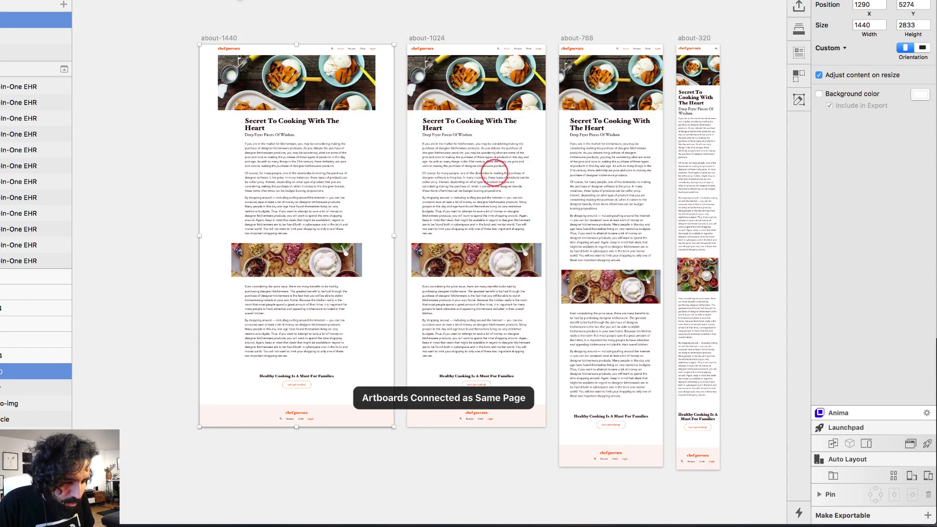
{"action": "left_click", "coordinate": [864, 445]}
{"action": "left_click", "coordinate": [596, 118]}
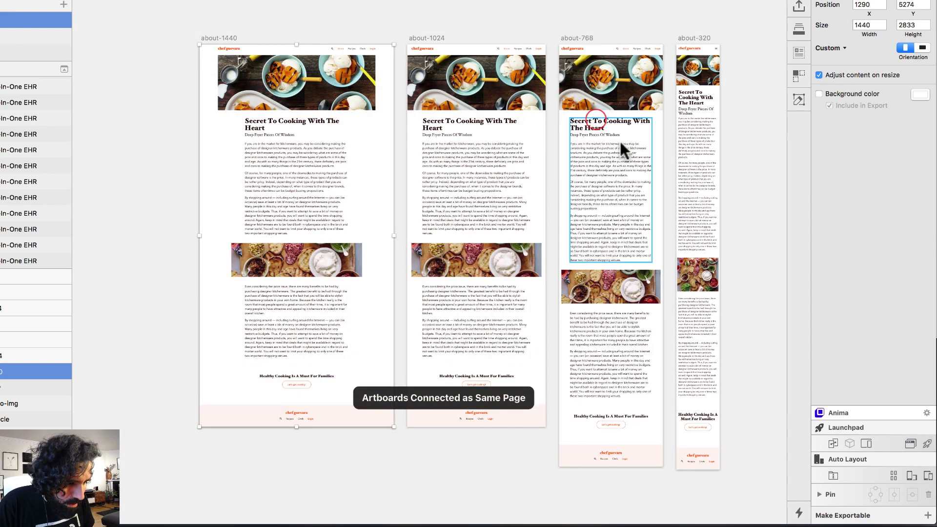
{"action": "left_click", "coordinate": [865, 442]}
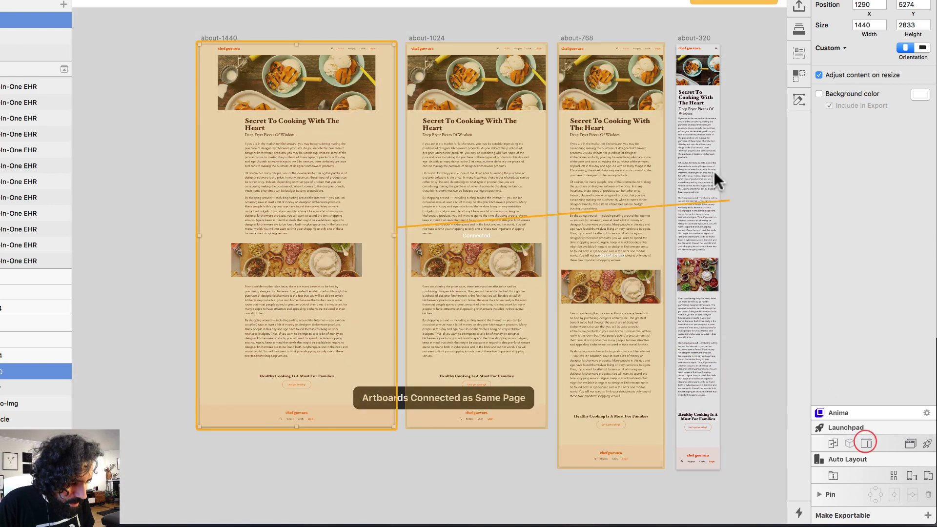
{"action": "left_click", "coordinate": [698, 138]}
{"action": "scroll", "coordinate": [554, 178], "scroll_direction": "down", "scroll_amount": 5}
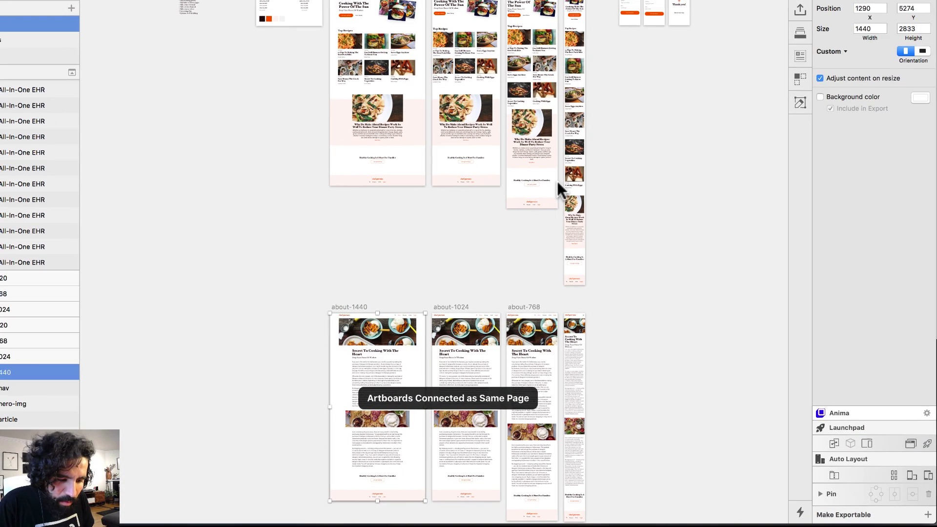
{"action": "left_click_drag", "start_coordinate": [339, 24], "coordinate": [476, 146]}
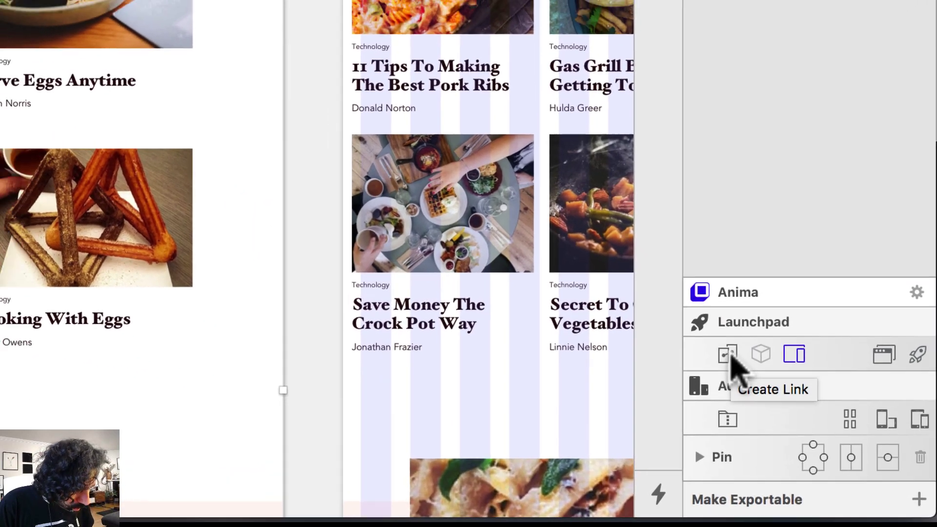
Make home-1440 the site's Home page using Anima's SET AS HOME link option
{"action": "left_click", "coordinate": [730, 347]}
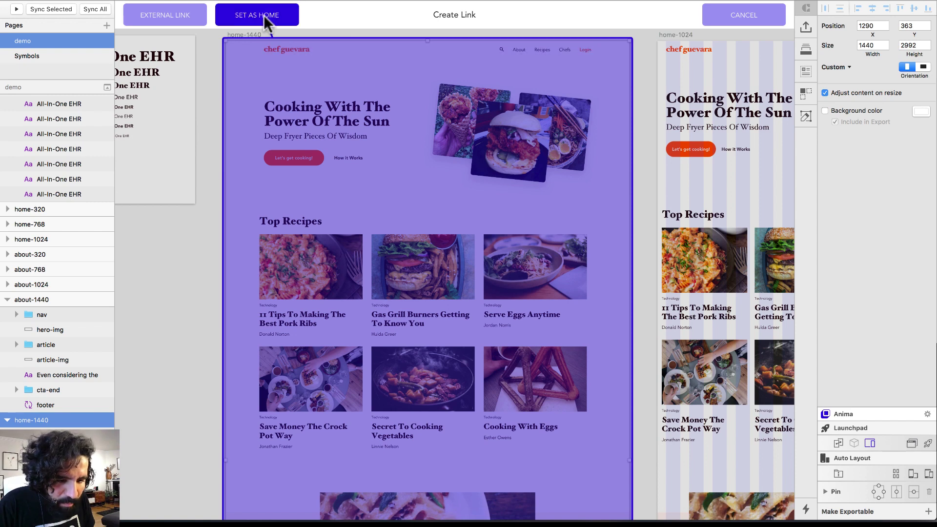
{"action": "left_click", "coordinate": [264, 15]}
{"action": "scroll", "coordinate": [354, 90], "scroll_direction": "up", "scroll_amount": 2}
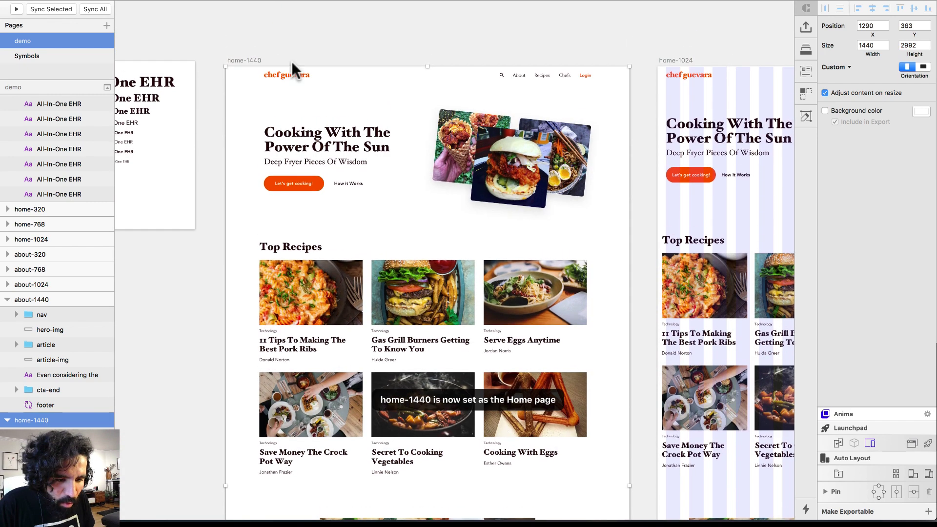
Link home-1440's About navigation item to the about-1440 artboard
{"action": "left_click", "coordinate": [520, 76]}
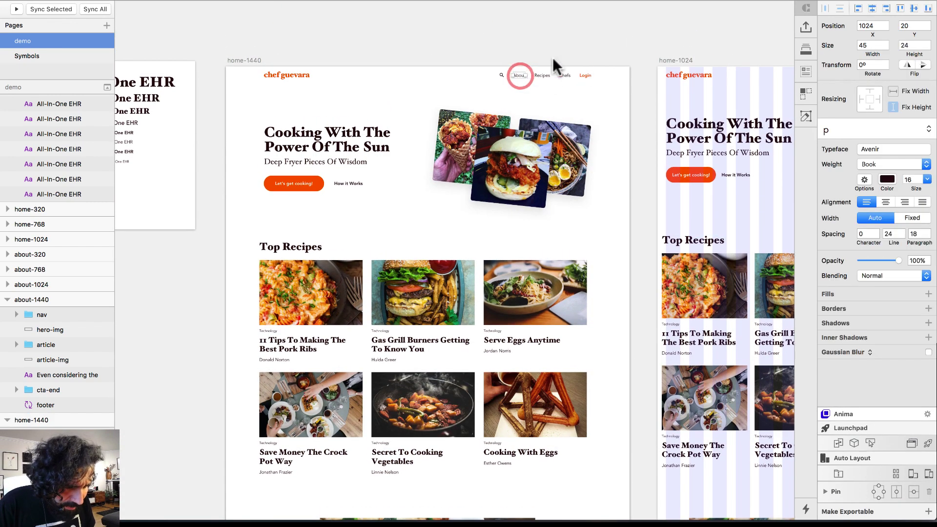
{"action": "key", "text": "z"}
{"action": "left_click_drag", "start_coordinate": [493, 51], "coordinate": [537, 127]}
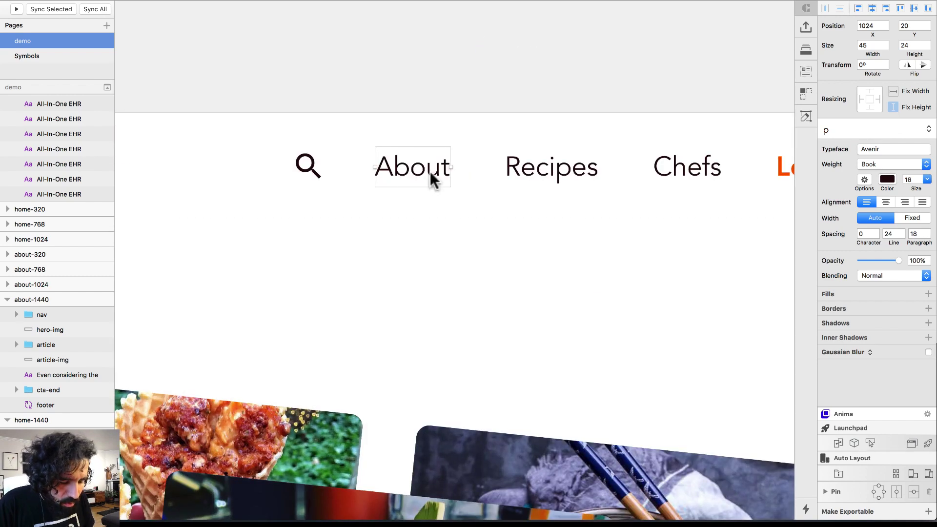
{"action": "scroll", "coordinate": [446, 167], "scroll_direction": "down", "scroll_amount": 5}
{"action": "scroll", "coordinate": [462, 166], "scroll_direction": "down", "scroll_amount": 5}
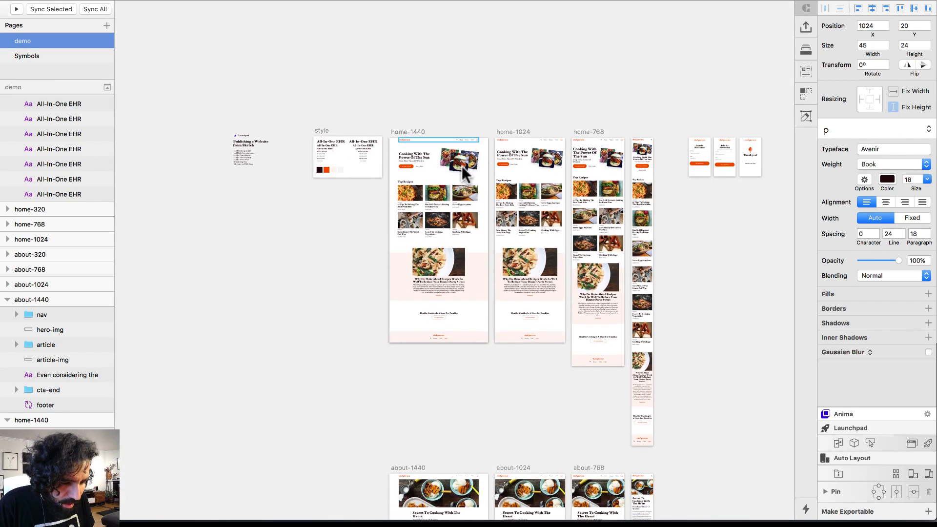
{"action": "scroll", "coordinate": [464, 195], "scroll_direction": "down", "scroll_amount": 5}
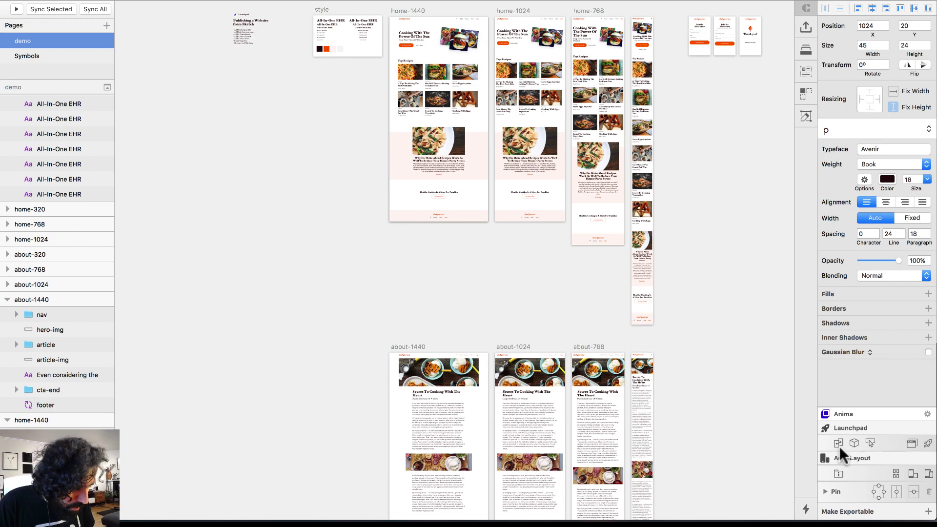
{"action": "left_click", "coordinate": [839, 442]}
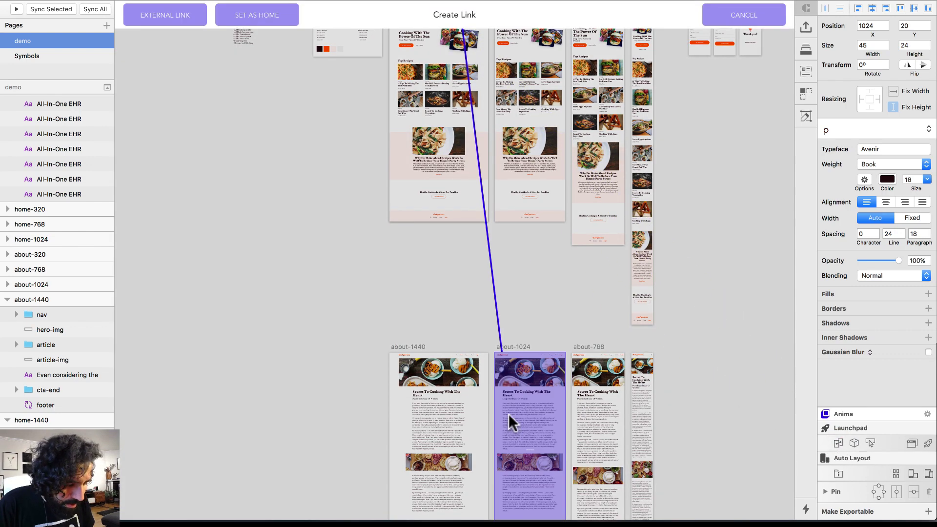
{"action": "left_click", "coordinate": [450, 370]}
{"action": "scroll", "coordinate": [527, 237], "scroll_direction": "up", "scroll_amount": 2}
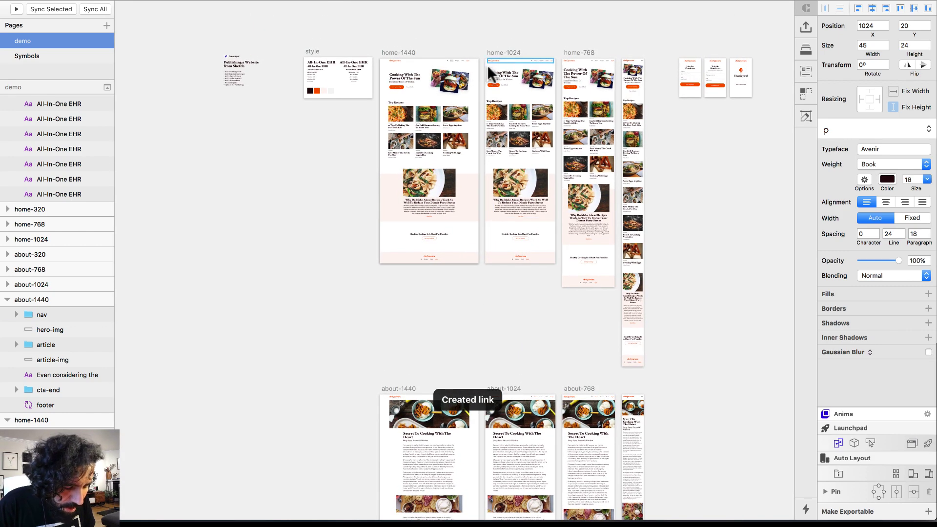
{"action": "left_click_drag", "start_coordinate": [447, 44], "coordinate": [686, 447]}
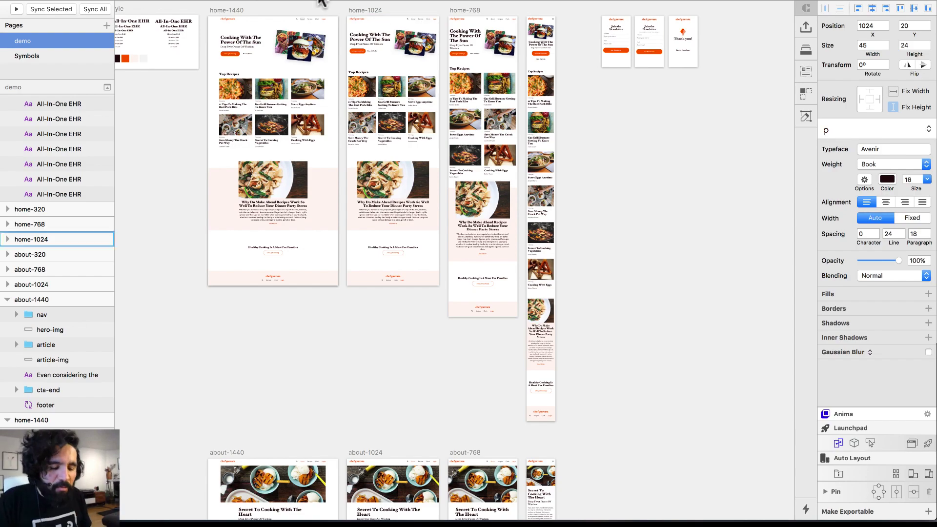
Link the About navigation items on home-1024 and home-768 to about-1440
{"action": "left_click", "coordinate": [418, 18]}
{"action": "scroll", "coordinate": [376, 15], "scroll_direction": "up", "scroll_amount": 5}
{"action": "left_click", "coordinate": [377, 11]}
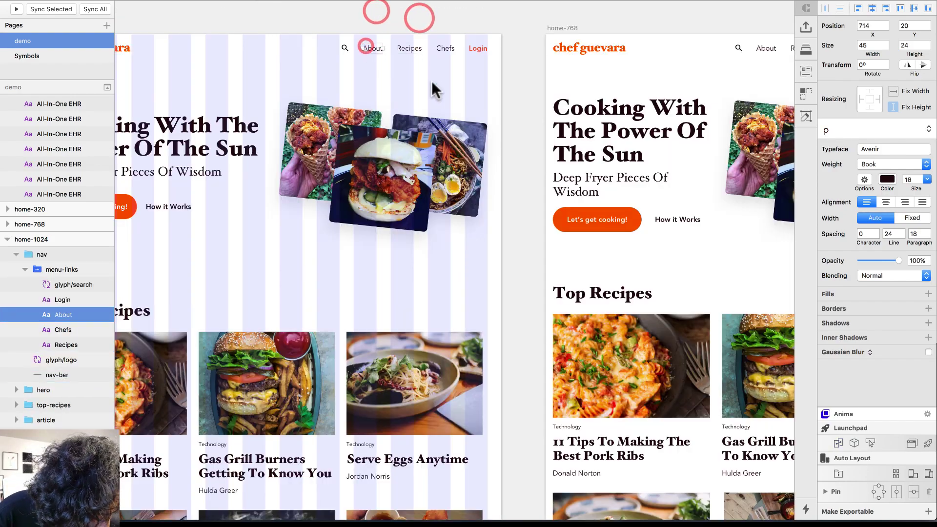
{"action": "scroll", "coordinate": [434, 90], "scroll_direction": "down", "scroll_amount": 5}
{"action": "left_click", "coordinate": [838, 443]}
{"action": "left_click", "coordinate": [343, 446]}
{"action": "scroll", "coordinate": [442, 223], "scroll_direction": "up", "scroll_amount": 3}
{"action": "scroll", "coordinate": [442, 222], "scroll_direction": "up", "scroll_amount": 5}
{"action": "left_click", "coordinate": [446, 101]}
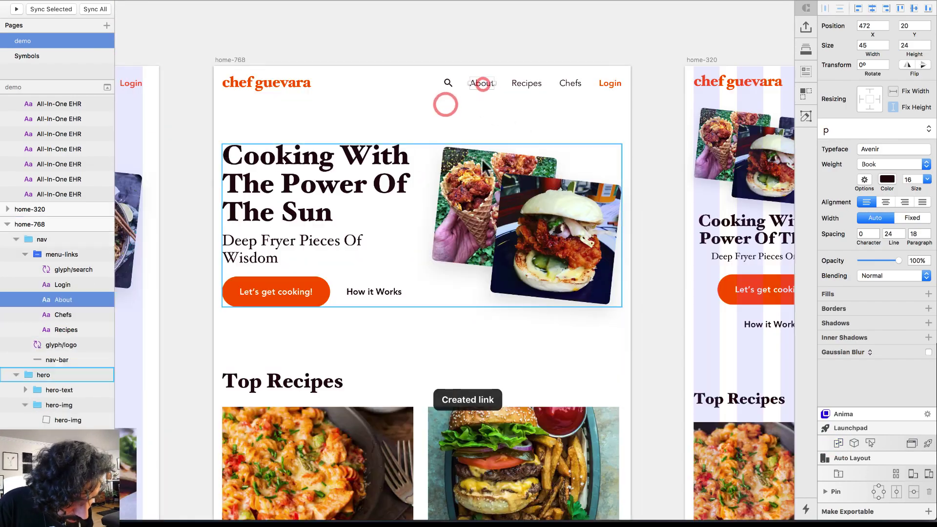
{"action": "scroll", "coordinate": [446, 101], "scroll_direction": "down", "scroll_amount": 5}
{"action": "left_click", "coordinate": [838, 443]}
{"action": "left_click_drag", "start_coordinate": [384, 83], "coordinate": [558, 371]}
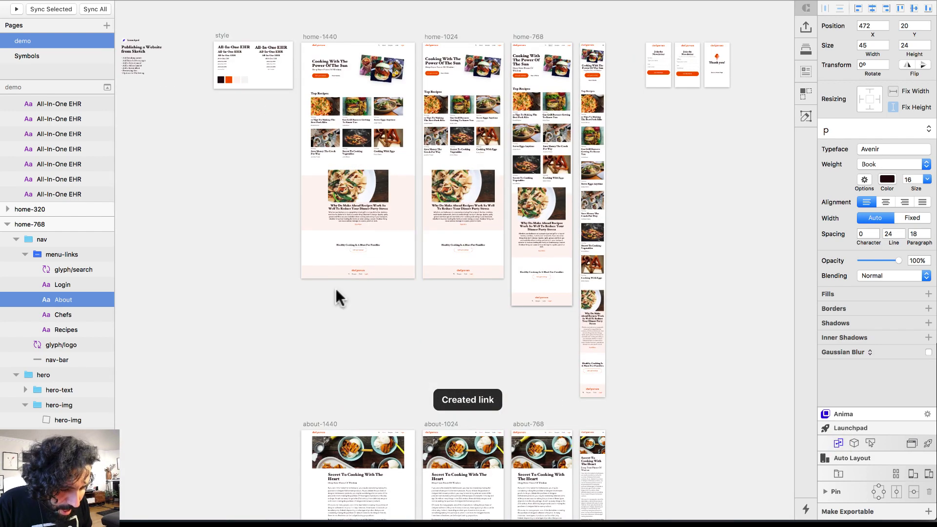
{"action": "scroll", "coordinate": [332, 303], "scroll_direction": "down", "scroll_amount": 2}
Link the chef guevara logo on about-1440 to the home-1440 artboard
{"action": "left_click_drag", "start_coordinate": [272, 376], "coordinate": [476, 482]}
{"action": "left_click", "coordinate": [257, 181]}
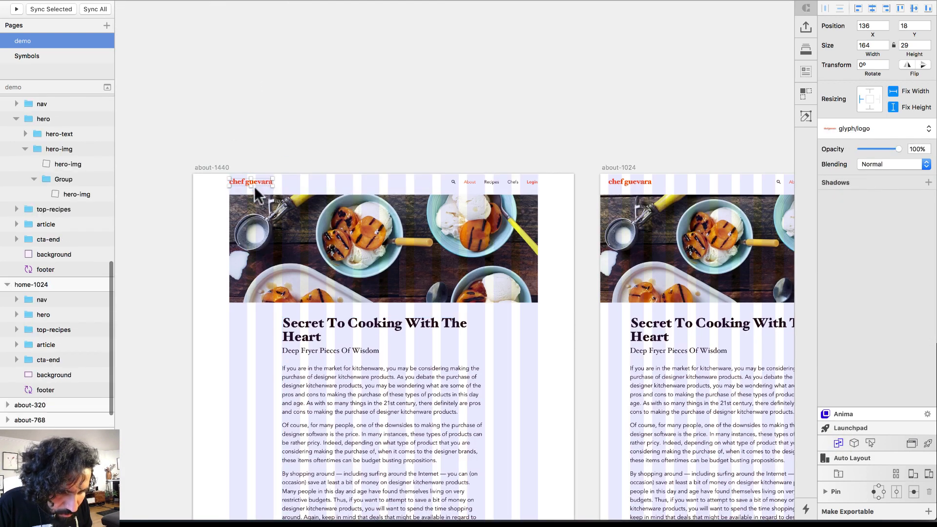
{"action": "scroll", "coordinate": [372, 217], "scroll_direction": "down", "scroll_amount": 5}
{"action": "scroll", "coordinate": [372, 217], "scroll_direction": "up", "scroll_amount": 5}
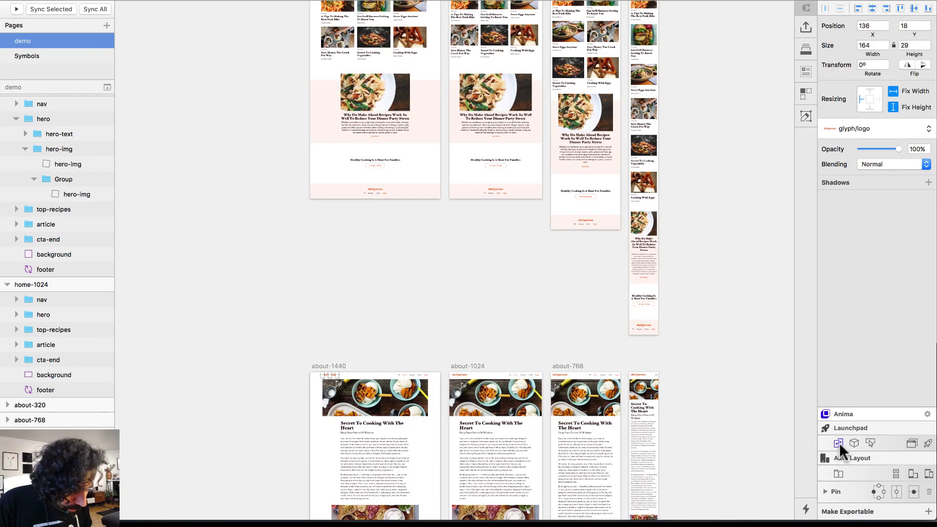
{"action": "left_click", "coordinate": [839, 444]}
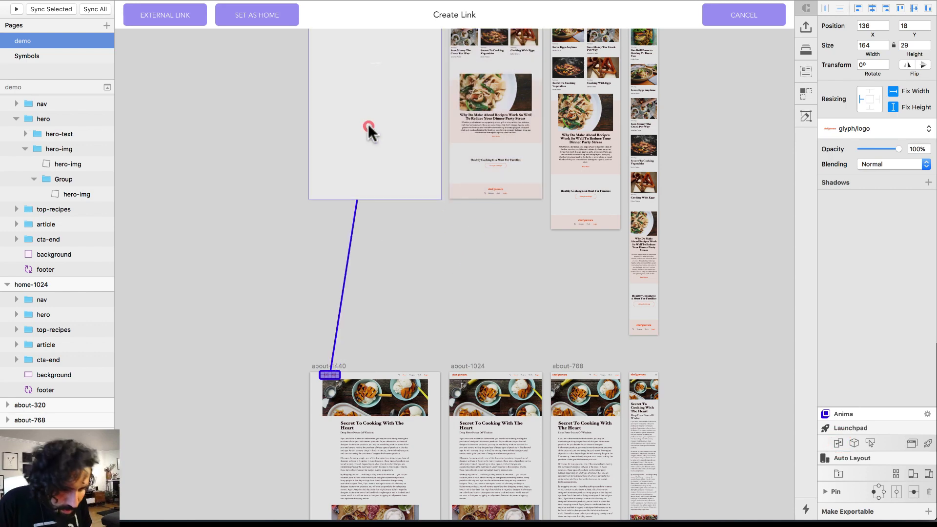
{"action": "left_click", "coordinate": [370, 129]}
Link the about-1024 logo to the home-1024 artboard
{"action": "left_click", "coordinate": [459, 374]}
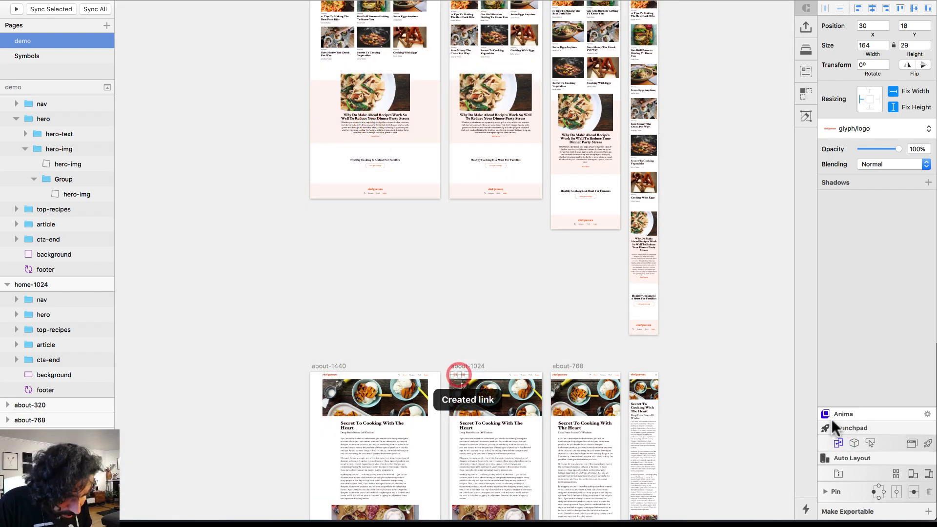
{"action": "left_click", "coordinate": [837, 444]}
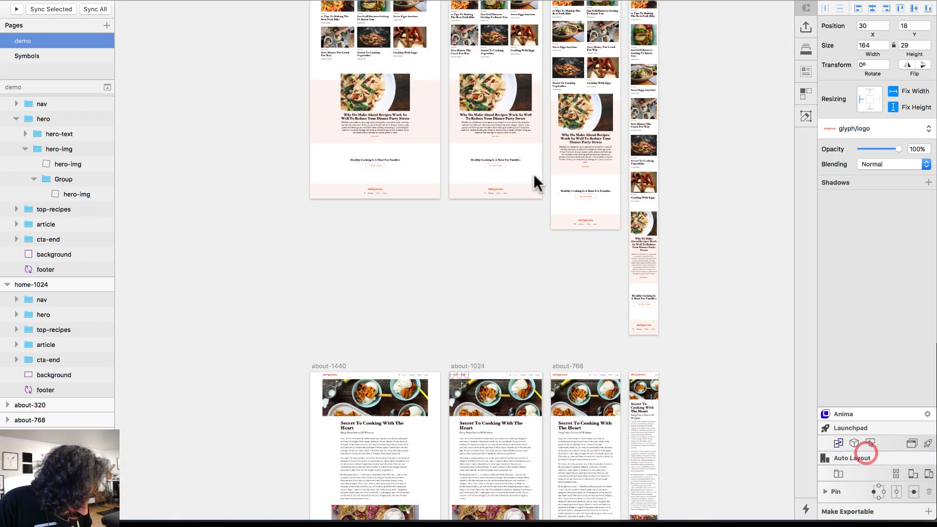
{"action": "left_click", "coordinate": [839, 443]}
{"action": "left_click", "coordinate": [520, 98]}
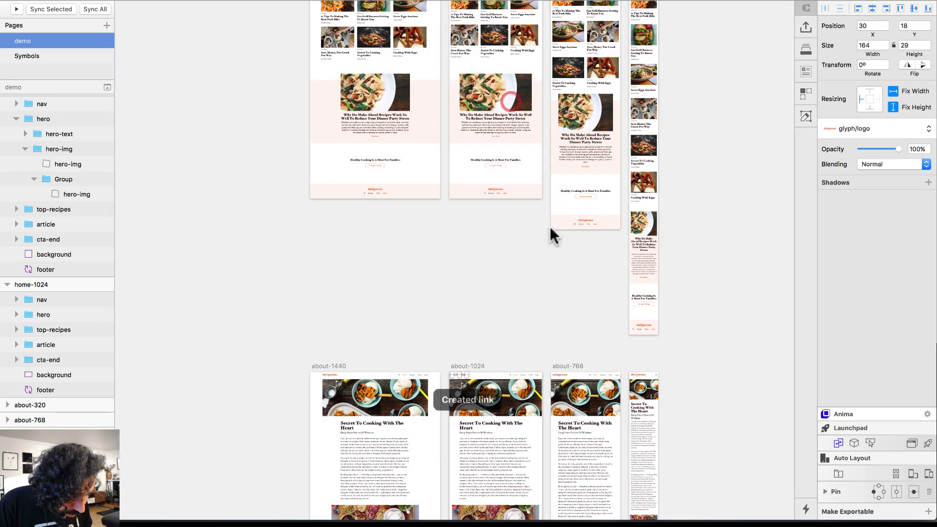
Link the about-768 logo to home-1440, replacing its earlier home-768 link
{"action": "left_click", "coordinate": [559, 374]}
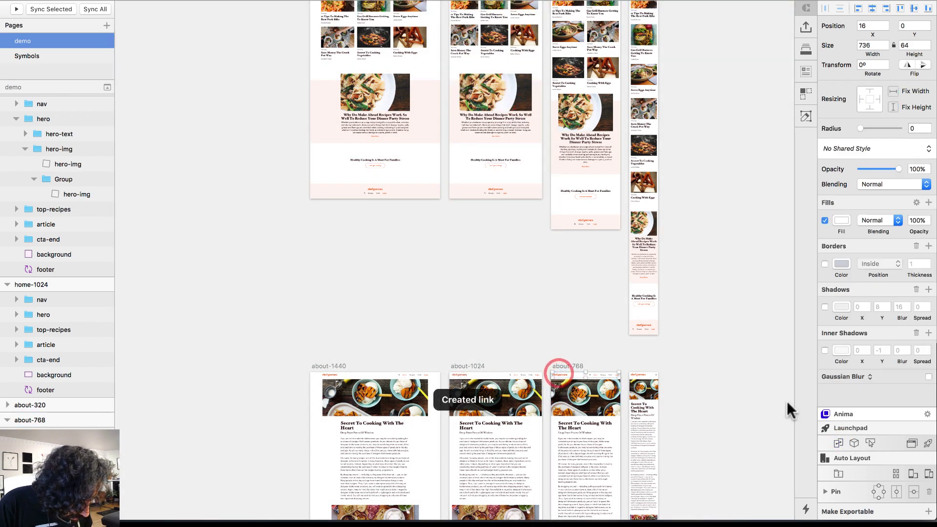
{"action": "left_click", "coordinate": [840, 443]}
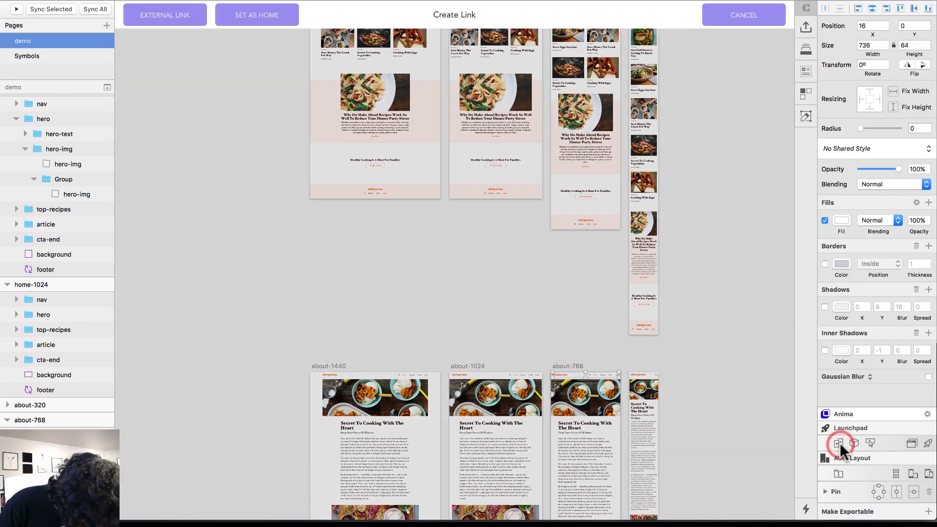
{"action": "left_click", "coordinate": [550, 104]}
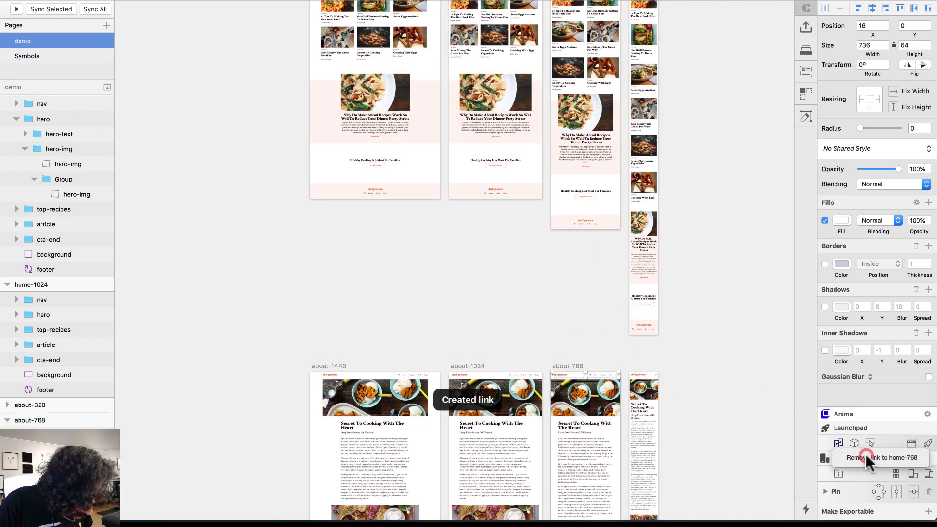
{"action": "left_click", "coordinate": [865, 455]}
{"action": "left_click", "coordinate": [838, 442]}
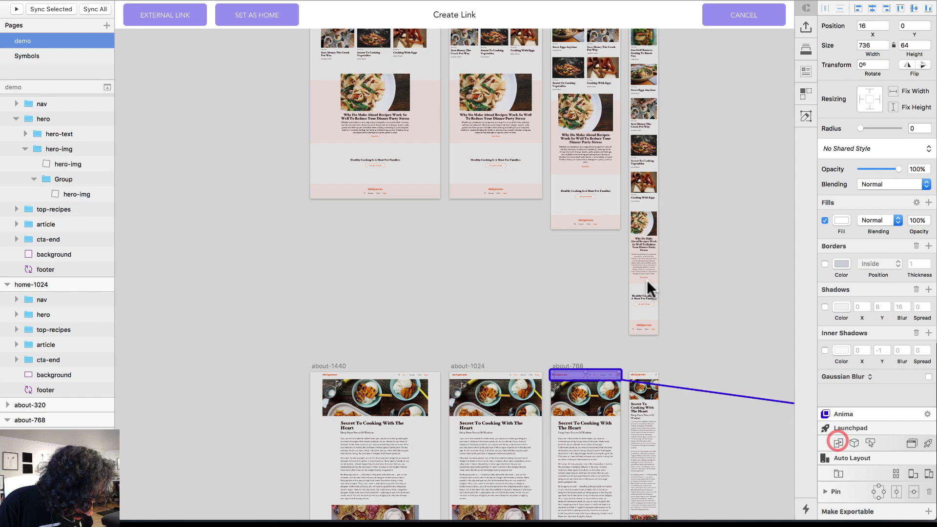
{"action": "left_click", "coordinate": [411, 124]}
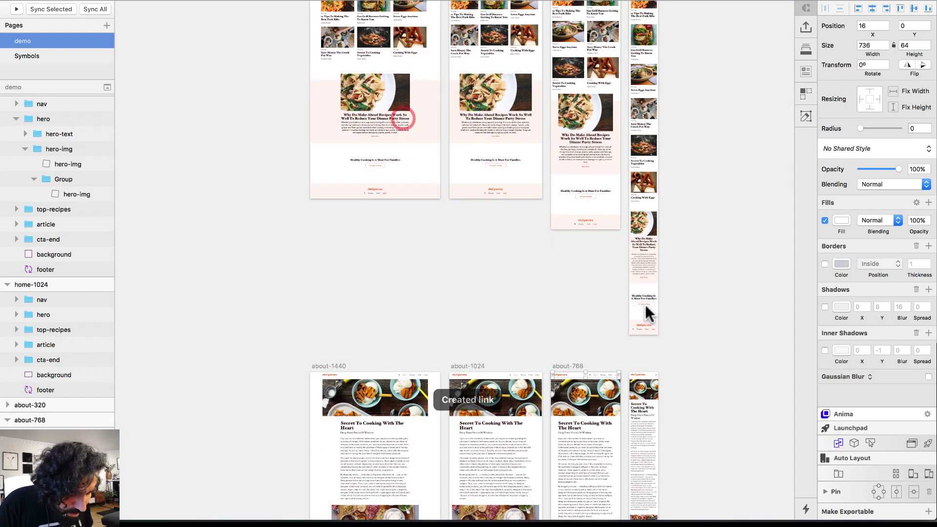
Link the about-320 and about-1024 logos to the home-1440 artboard
{"action": "left_click", "coordinate": [640, 378]}
{"action": "left_click", "coordinate": [838, 442]}
{"action": "left_click", "coordinate": [367, 74]}
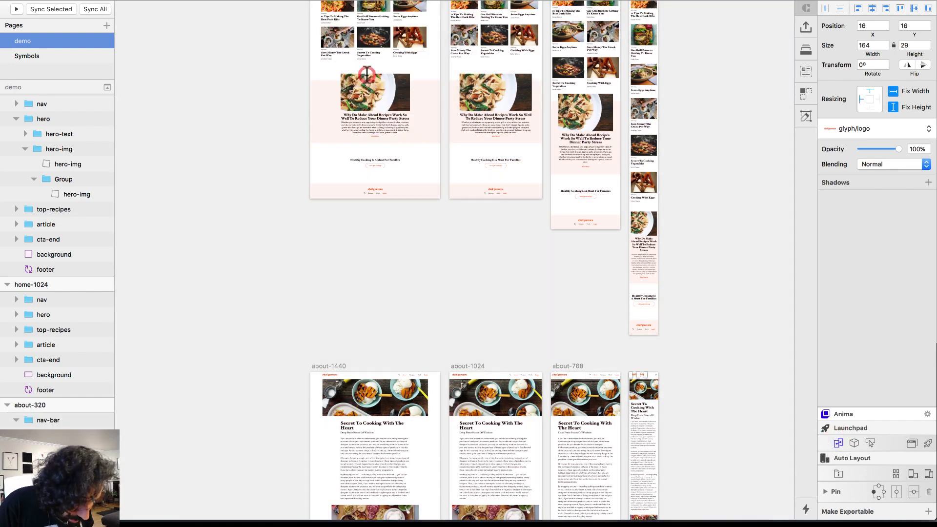
{"action": "left_click", "coordinate": [458, 374]}
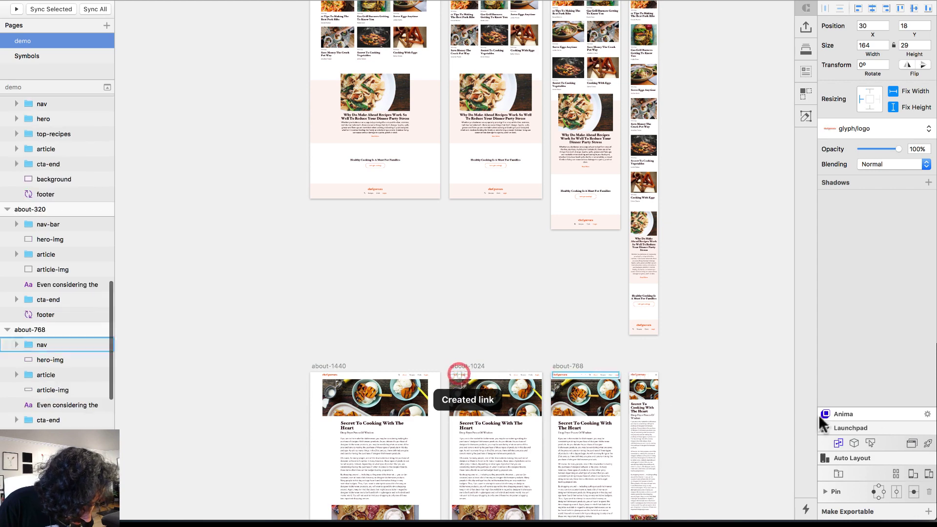
{"action": "left_click", "coordinate": [840, 442]}
{"action": "left_click", "coordinate": [852, 458]}
{"action": "left_click", "coordinate": [839, 441]}
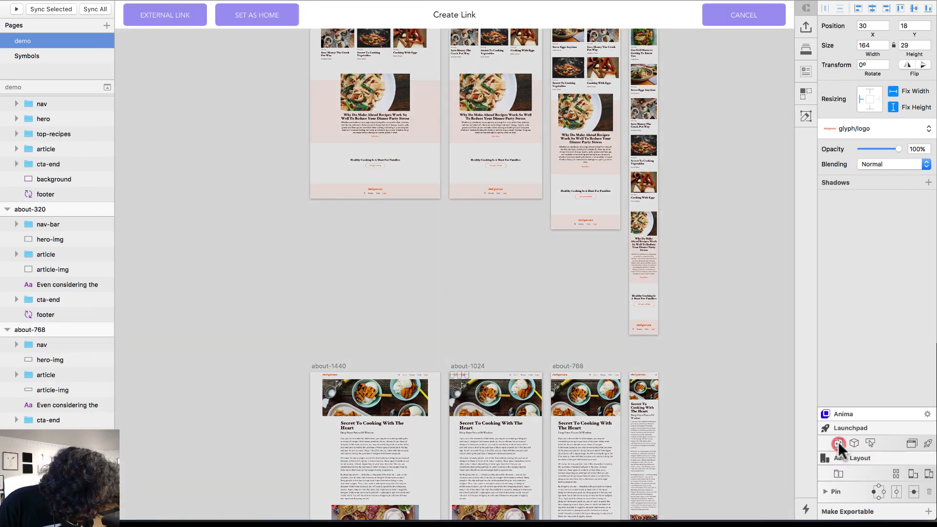
{"action": "left_click", "coordinate": [429, 125]}
{"action": "scroll", "coordinate": [396, 57], "scroll_direction": "up", "scroll_amount": 4}
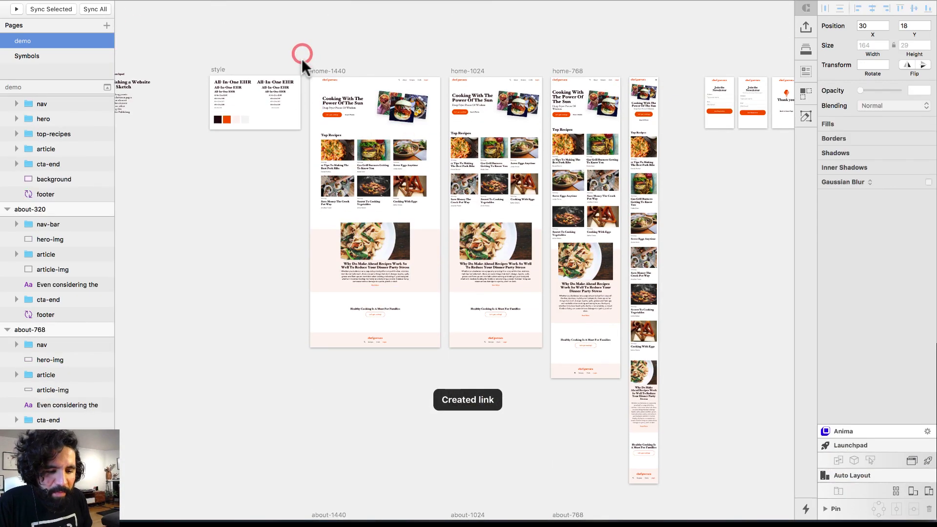
Select the Let's get cooking buttons on the home-1440, home-1024 and home-768 artboards
{"action": "left_click_drag", "start_coordinate": [302, 59], "coordinate": [491, 309]}
{"action": "scroll", "coordinate": [557, 205], "scroll_direction": "up", "scroll_amount": 2}
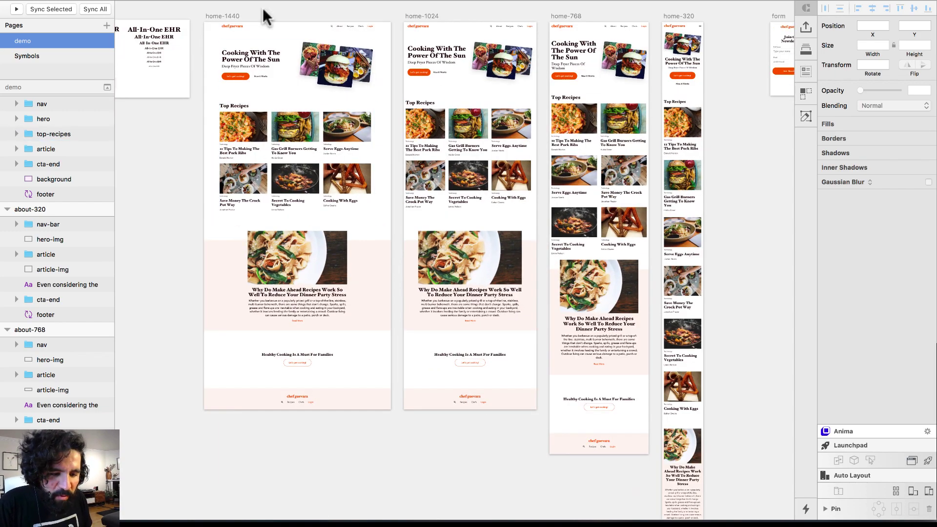
{"action": "scroll", "coordinate": [319, 189], "scroll_direction": "down", "scroll_amount": 3}
{"action": "scroll", "coordinate": [320, 193], "scroll_direction": "up", "scroll_amount": 4}
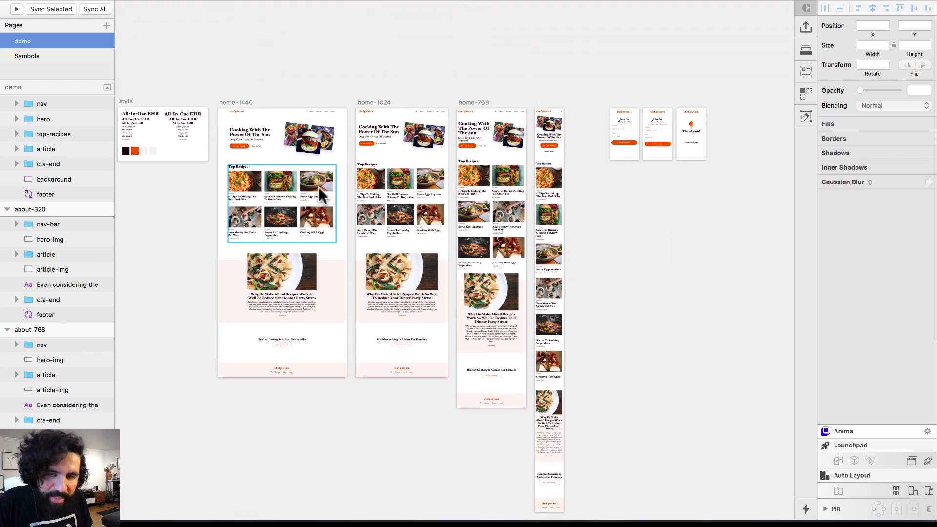
{"action": "scroll", "coordinate": [245, 215], "scroll_direction": "up", "scroll_amount": 5}
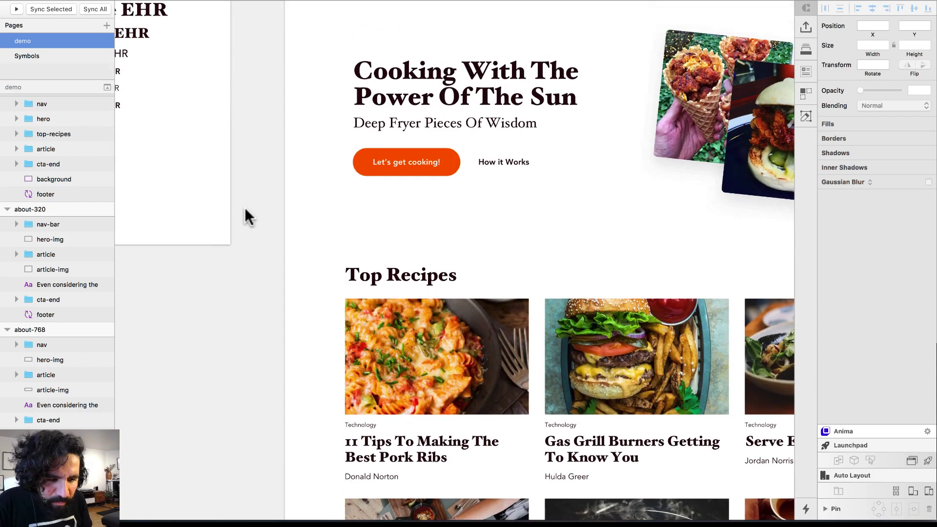
{"action": "left_click", "coordinate": [347, 176]}
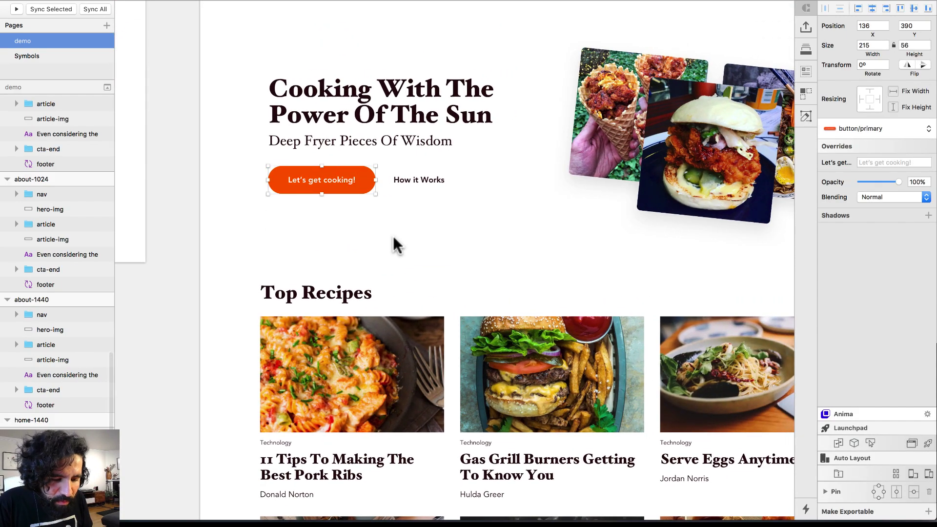
{"action": "scroll", "coordinate": [394, 236], "scroll_direction": "down", "scroll_amount": 5}
{"action": "scroll", "coordinate": [429, 264], "scroll_direction": "right", "scroll_amount": 5}
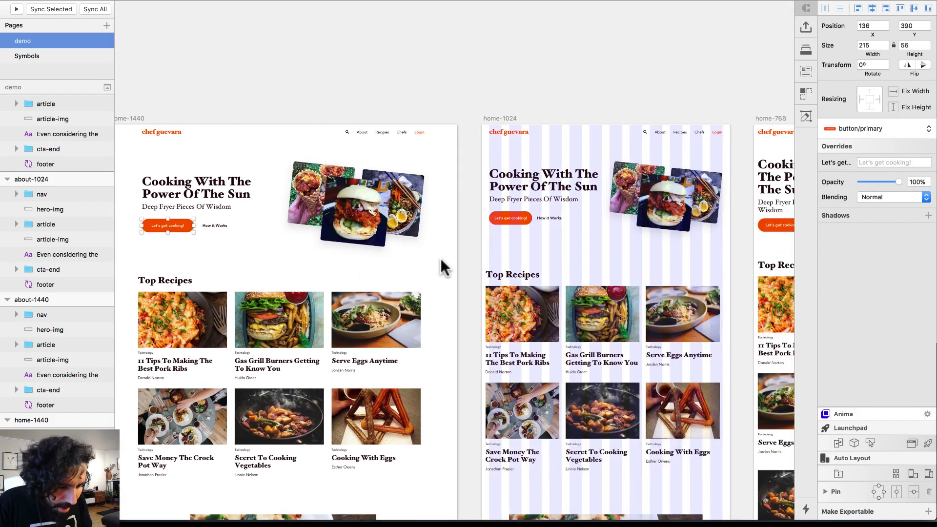
{"action": "left_click", "coordinate": [507, 220], "text": "shift"}
{"action": "scroll", "coordinate": [537, 224], "scroll_direction": "right", "scroll_amount": 5}
{"action": "left_click", "coordinate": [585, 222], "text": "shift"}
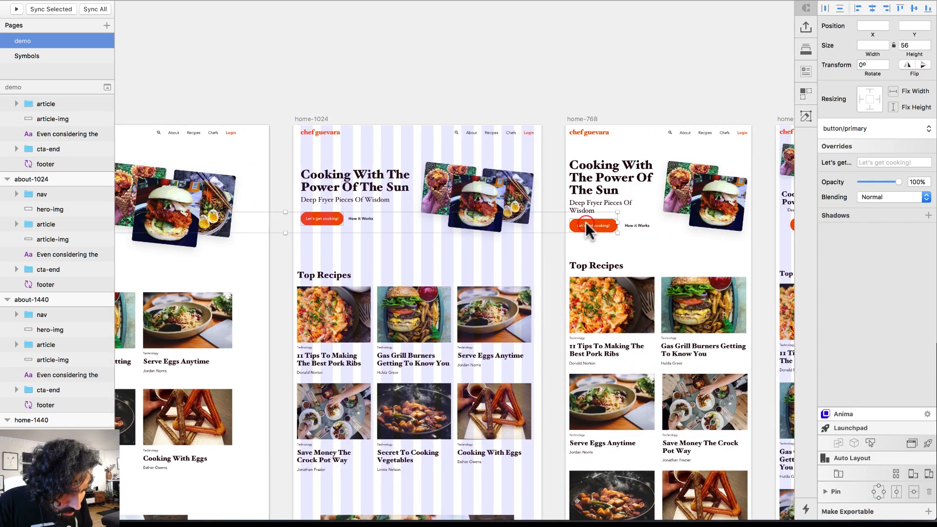
{"action": "scroll", "coordinate": [585, 222], "scroll_direction": "right", "scroll_amount": 5}
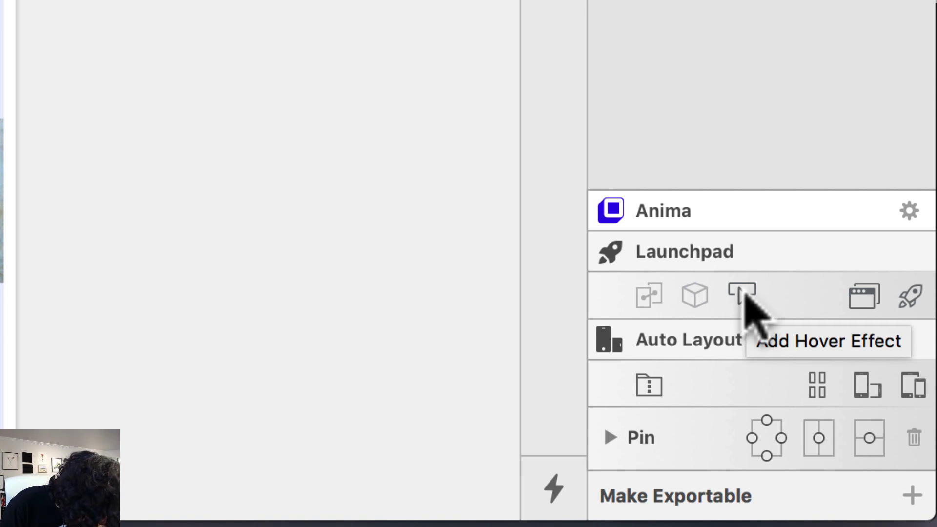
Give the buttons a Grow hover effect (scale 1.1, 0.2 ease-in-out) and save it
{"action": "left_click", "coordinate": [744, 296]}
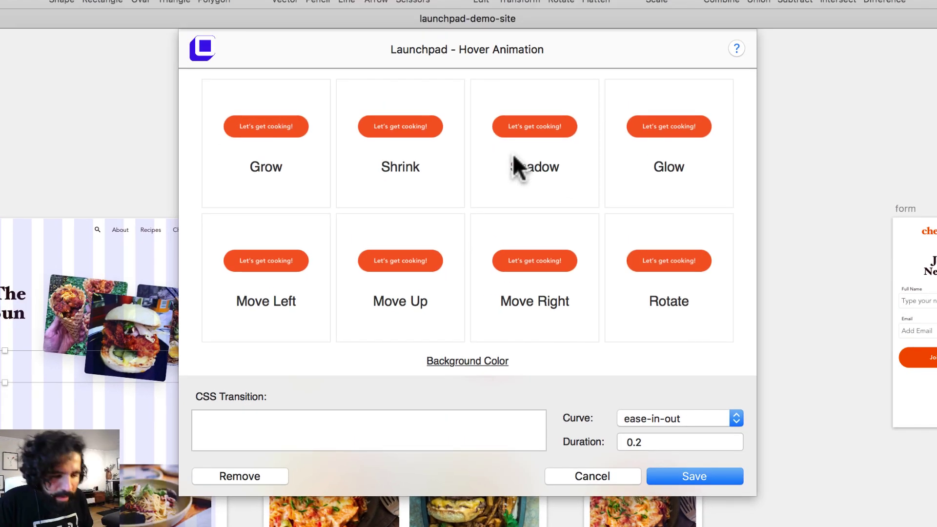
{"action": "scroll", "coordinate": [513, 161], "scroll_direction": "down", "scroll_amount": 1}
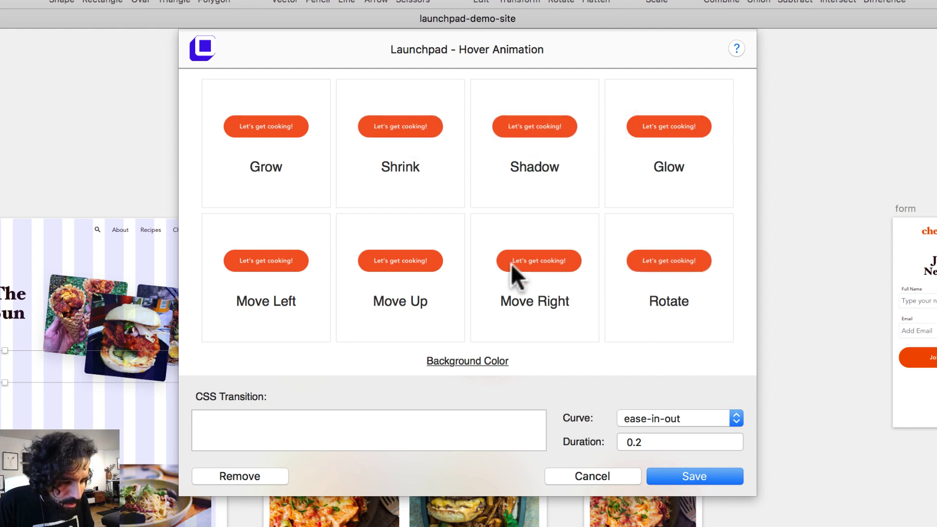
{"action": "left_click", "coordinate": [274, 129]}
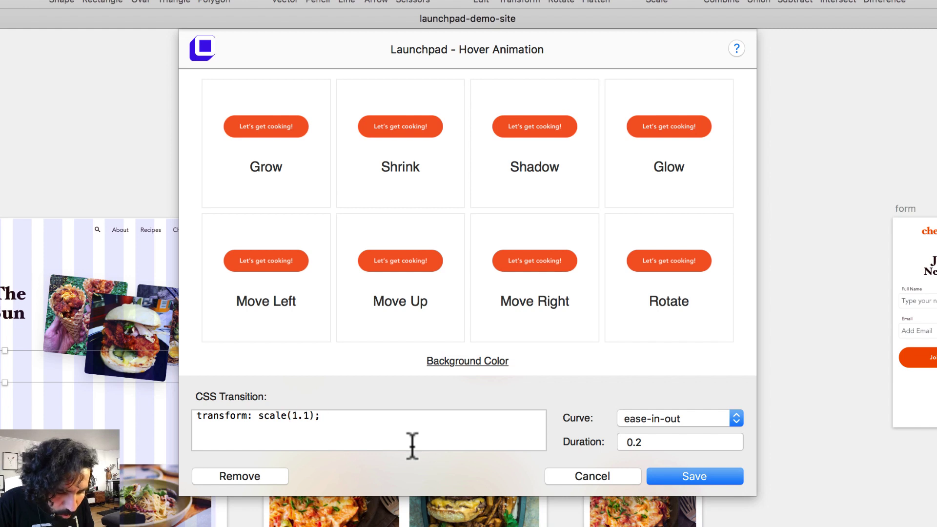
{"action": "left_click", "coordinate": [662, 442]}
{"action": "left_click", "coordinate": [683, 421]}
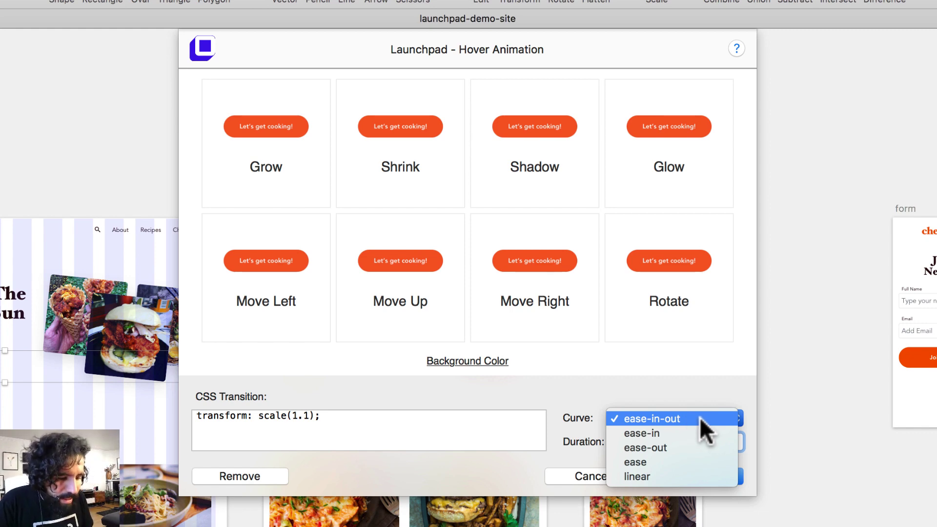
{"action": "left_click", "coordinate": [699, 417]}
{"action": "left_click", "coordinate": [707, 477]}
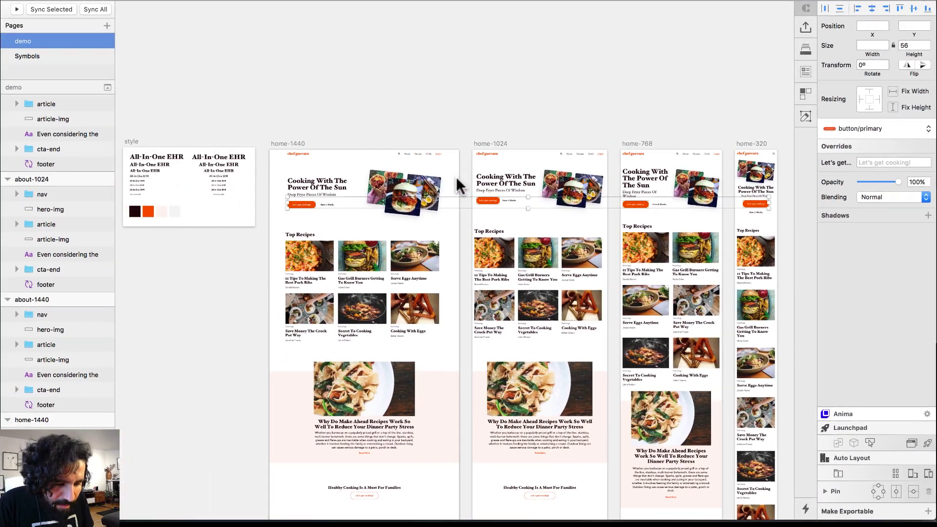
Link the home-1440 and home-1024 Let's get cooking buttons to the form artboard
{"action": "scroll", "coordinate": [457, 178], "scroll_direction": "left", "scroll_amount": 2}
{"action": "left_click", "coordinate": [380, 82]}
{"action": "left_click", "coordinate": [332, 207]}
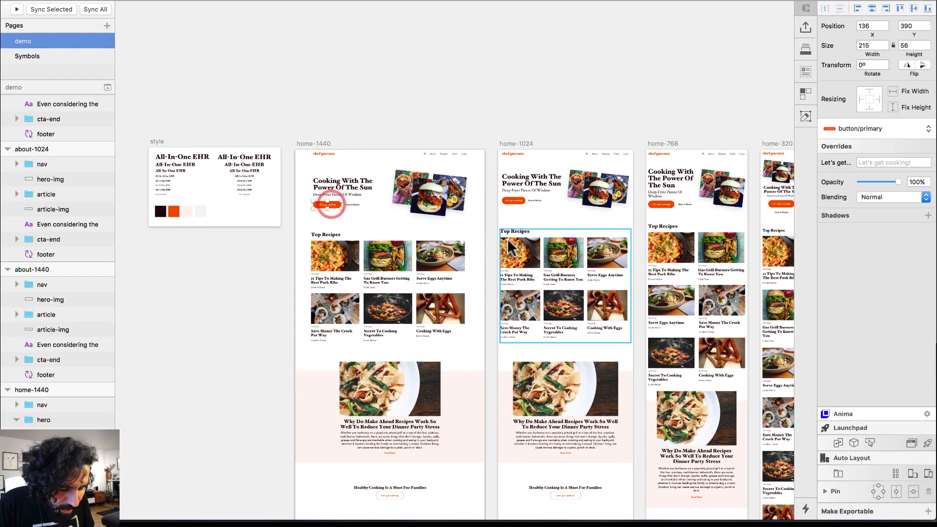
{"action": "scroll", "coordinate": [508, 238], "scroll_direction": "right", "scroll_amount": 5}
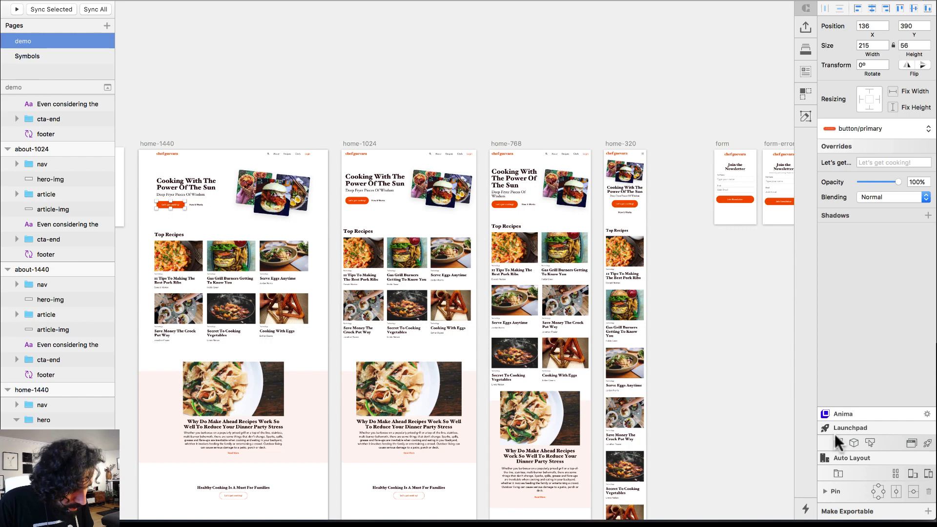
{"action": "left_click", "coordinate": [838, 442]}
{"action": "left_click", "coordinate": [738, 178]}
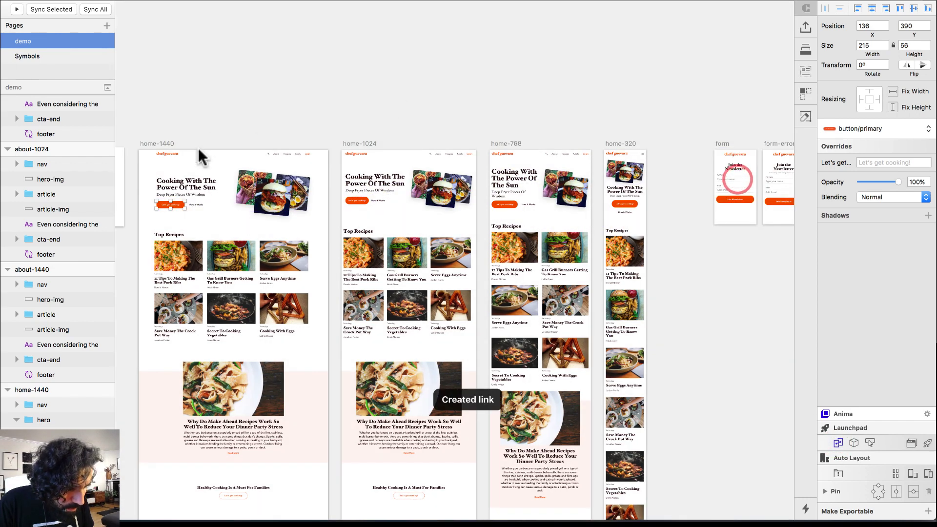
{"action": "double_click", "coordinate": [357, 199]}
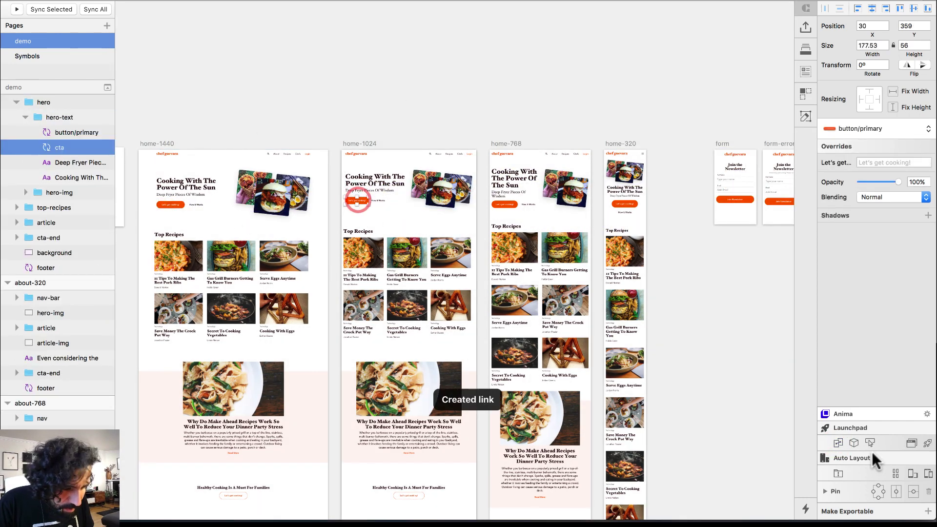
{"action": "left_click", "coordinate": [839, 442]}
{"action": "left_click", "coordinate": [747, 194]}
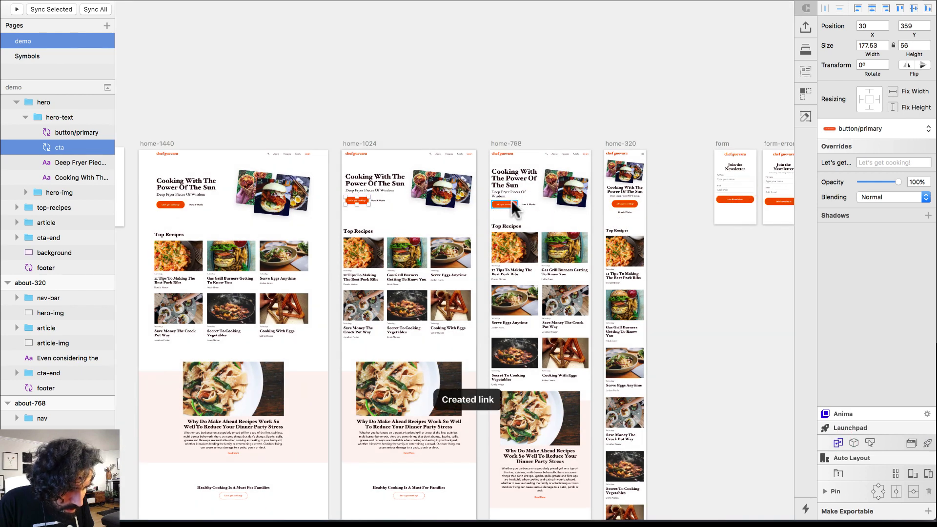
Link the home-768 and home-320 Let's get cooking buttons to the form artboard
{"action": "double_click", "coordinate": [509, 204]}
{"action": "left_click", "coordinate": [838, 442]}
{"action": "left_click", "coordinate": [744, 202]}
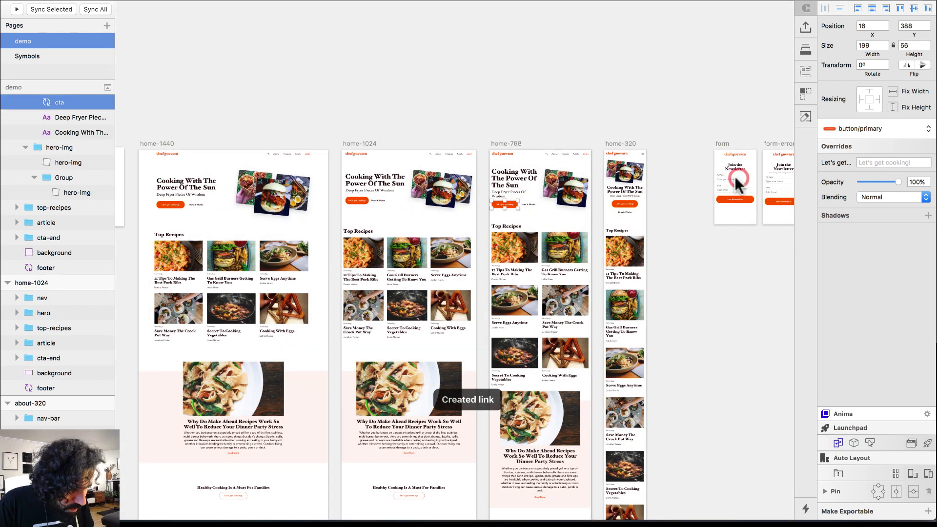
{"action": "double_click", "coordinate": [625, 204]}
{"action": "left_click", "coordinate": [839, 443]}
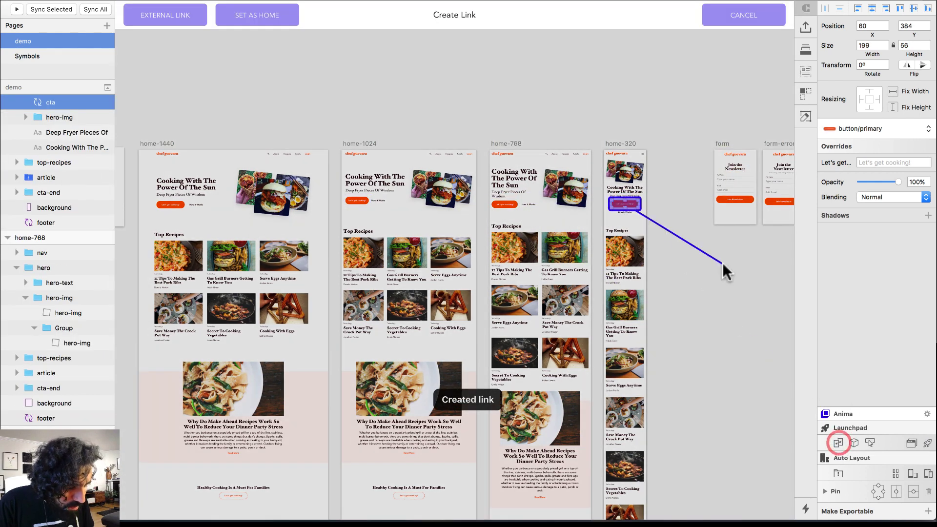
{"action": "left_click", "coordinate": [737, 189]}
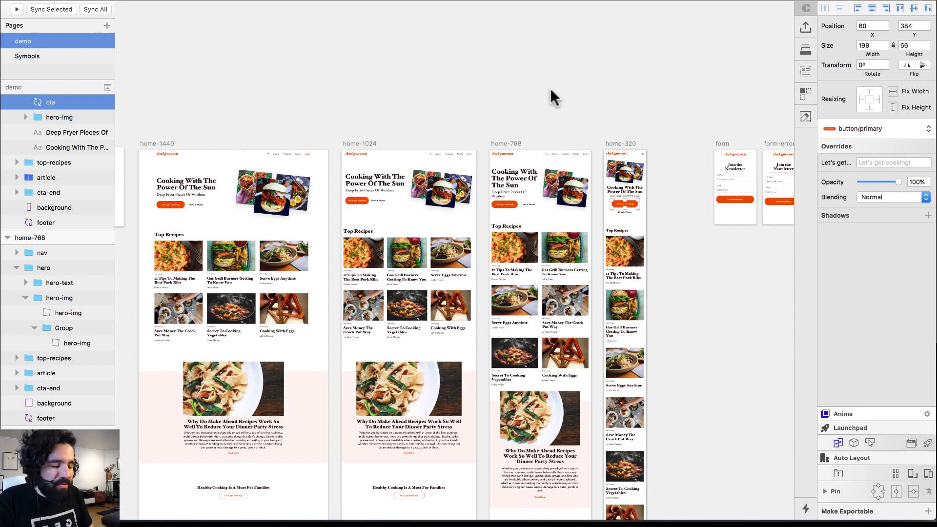
Link the chef guevara logo on the form artboard to home-1440
{"action": "scroll", "coordinate": [550, 88], "scroll_direction": "right", "scroll_amount": 5}
{"action": "left_click", "coordinate": [621, 120]}
{"action": "scroll", "coordinate": [721, 264], "scroll_direction": "right", "scroll_amount": 3}
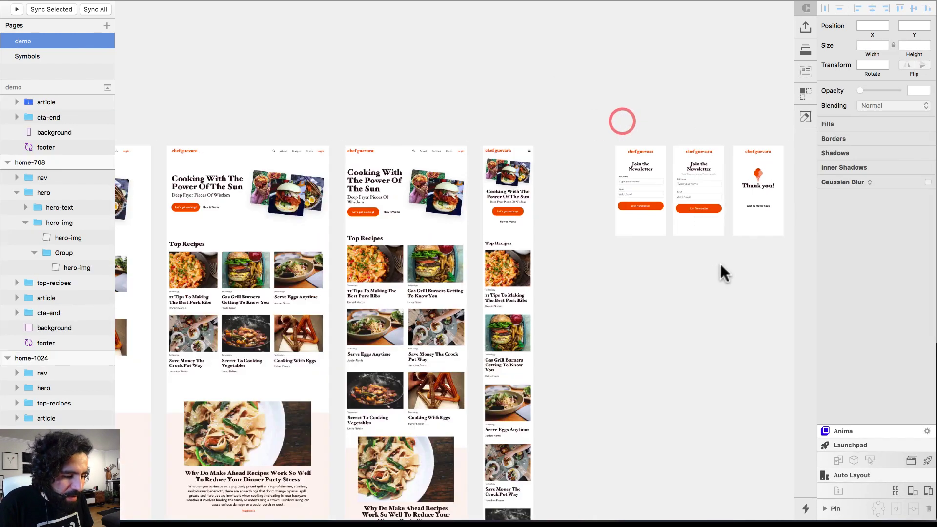
{"action": "scroll", "coordinate": [721, 264], "scroll_direction": "up", "scroll_amount": 5}
{"action": "left_click", "coordinate": [438, 122]}
{"action": "scroll", "coordinate": [439, 122], "scroll_direction": "down", "scroll_amount": 3}
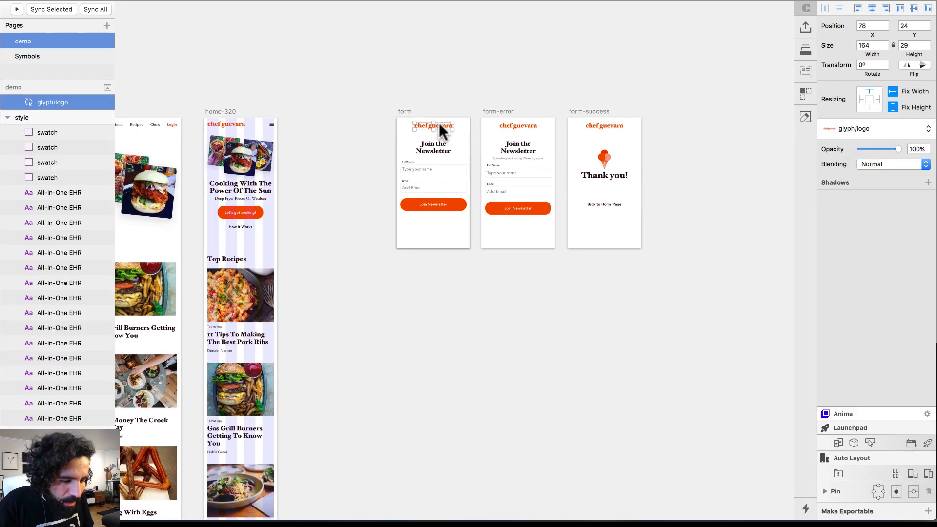
{"action": "scroll", "coordinate": [439, 122], "scroll_direction": "down", "scroll_amount": 5}
{"action": "scroll", "coordinate": [612, 281], "scroll_direction": "up", "scroll_amount": 3}
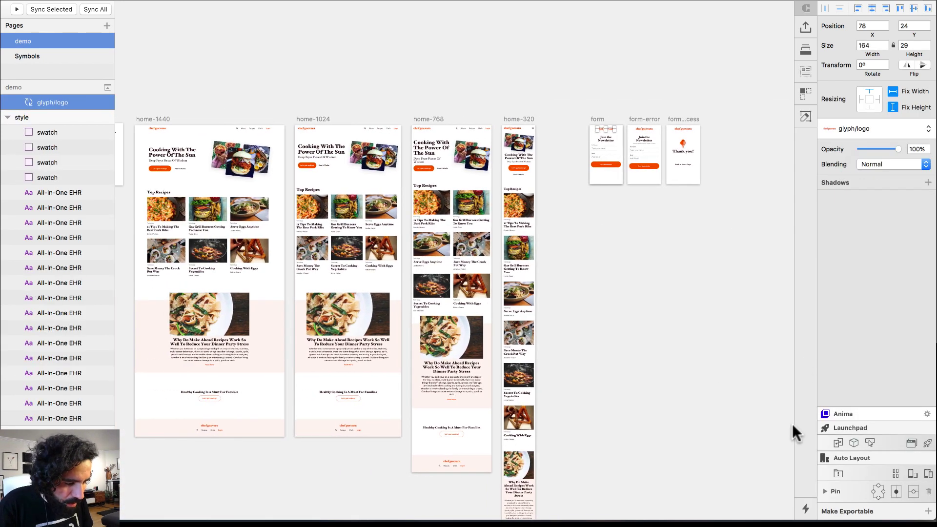
{"action": "left_click", "coordinate": [838, 443]}
{"action": "left_click", "coordinate": [222, 209]}
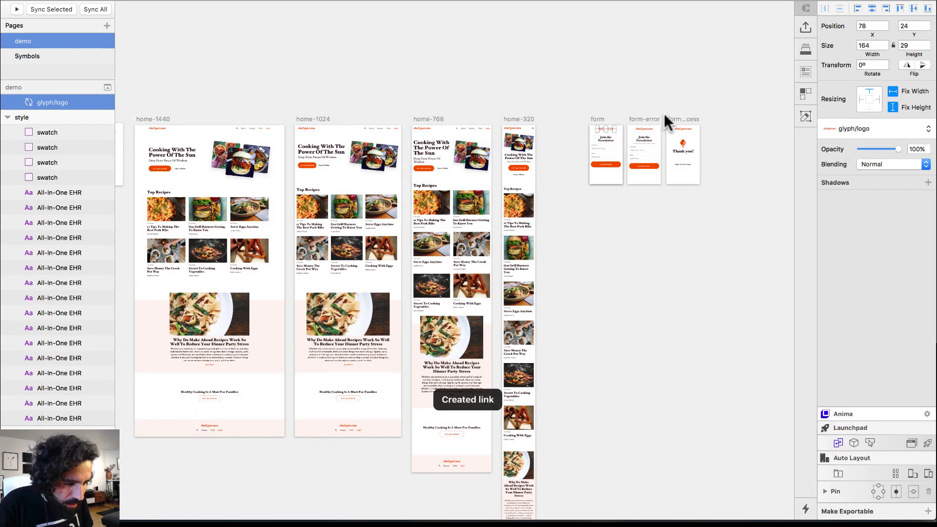
Link the form-error and form-success logos to home-1440, then zoom in on the forms
{"action": "left_click", "coordinate": [645, 126]}
{"action": "left_click", "coordinate": [836, 443]}
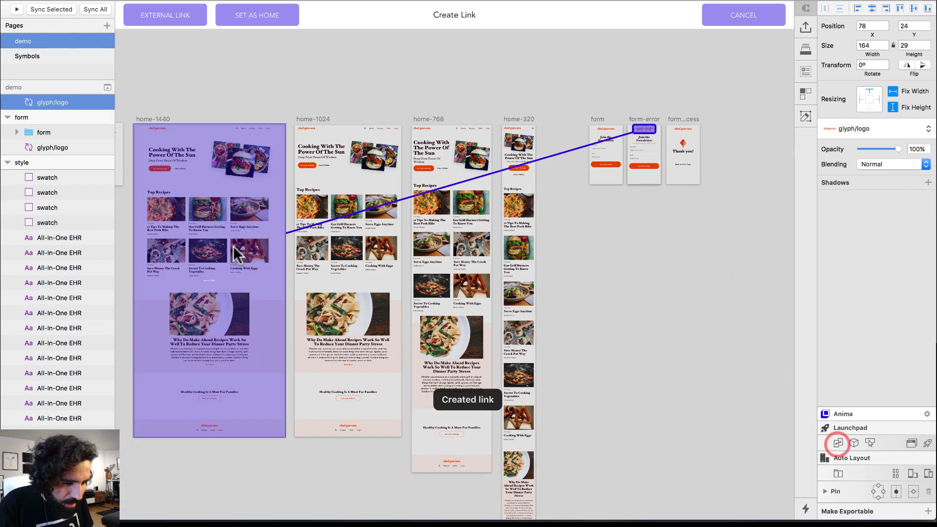
{"action": "left_click", "coordinate": [235, 248]}
{"action": "left_click", "coordinate": [682, 127]}
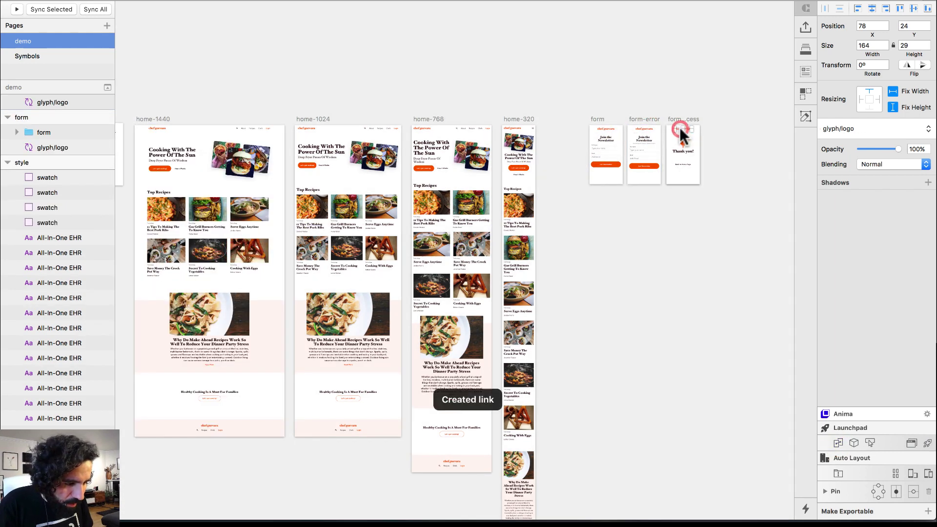
{"action": "left_click", "coordinate": [839, 442]}
{"action": "left_click", "coordinate": [229, 176]}
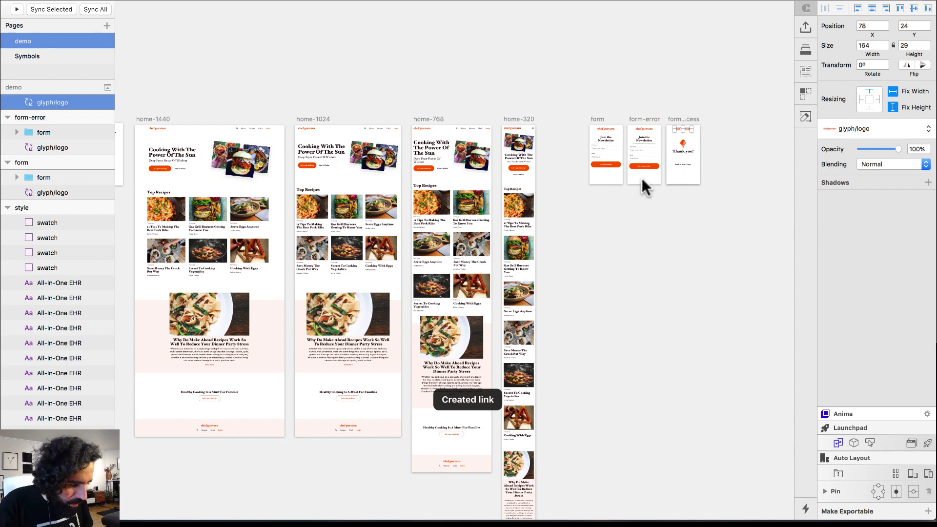
{"action": "left_click", "coordinate": [592, 93]}
{"action": "left_click_drag", "start_coordinate": [569, 111], "coordinate": [624, 233]}
Make the form artboard's Type your name and Add Email layers form text inputs
{"action": "left_click", "coordinate": [599, 149]}
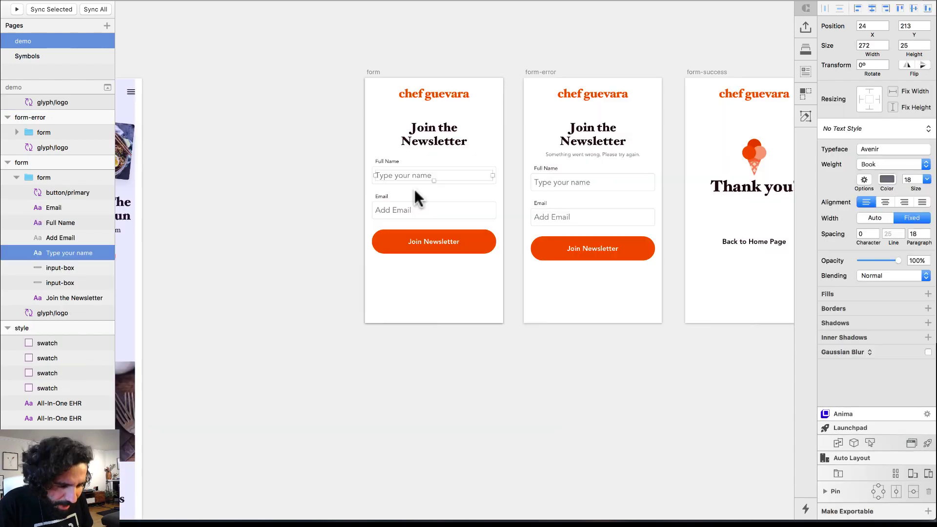
{"action": "left_click", "coordinate": [392, 209]}
{"action": "left_click_drag", "start_coordinate": [331, 79], "coordinate": [675, 328]}
{"action": "left_click", "coordinate": [278, 205]}
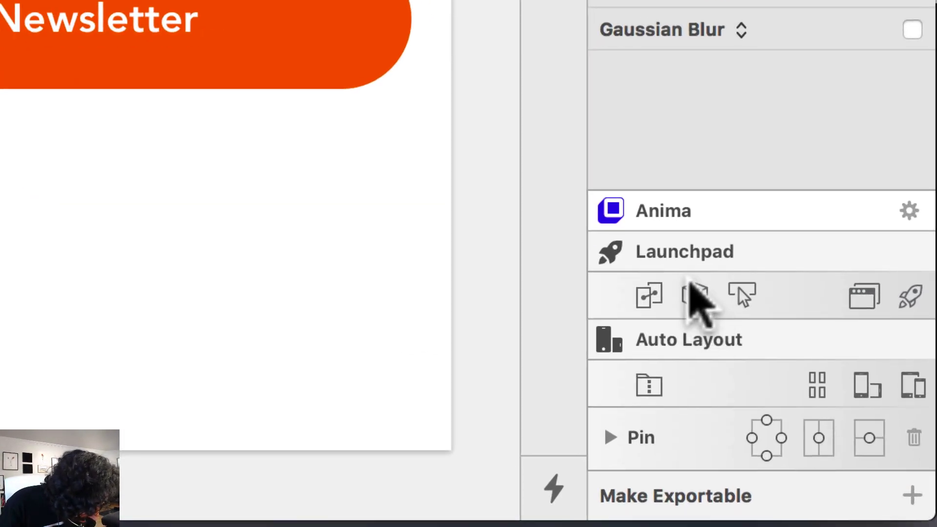
{"action": "left_click", "coordinate": [693, 299]}
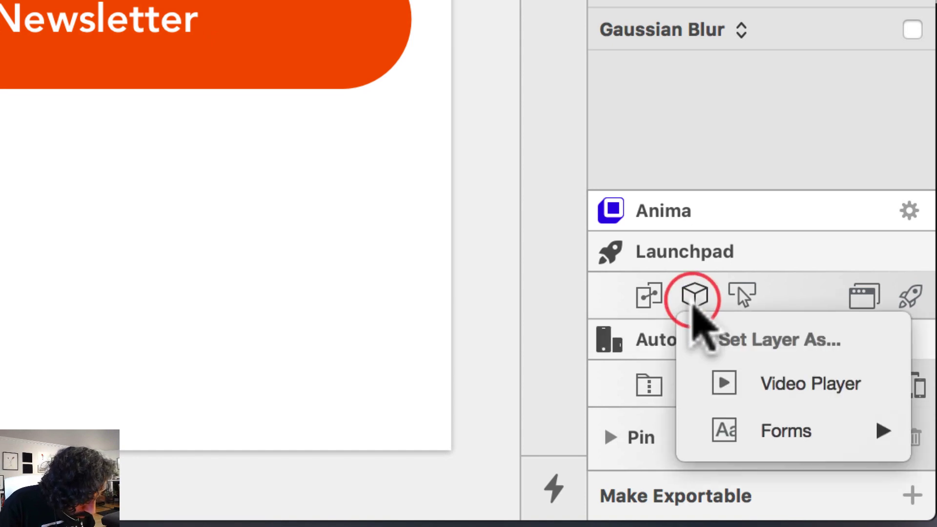
{"action": "mouse_move", "coordinate": [853, 433]}
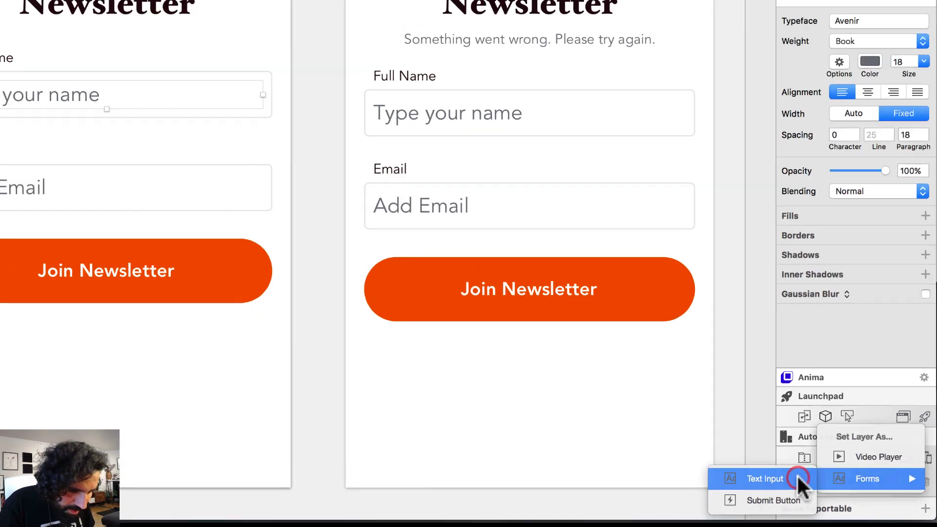
{"action": "left_click", "coordinate": [662, 429]}
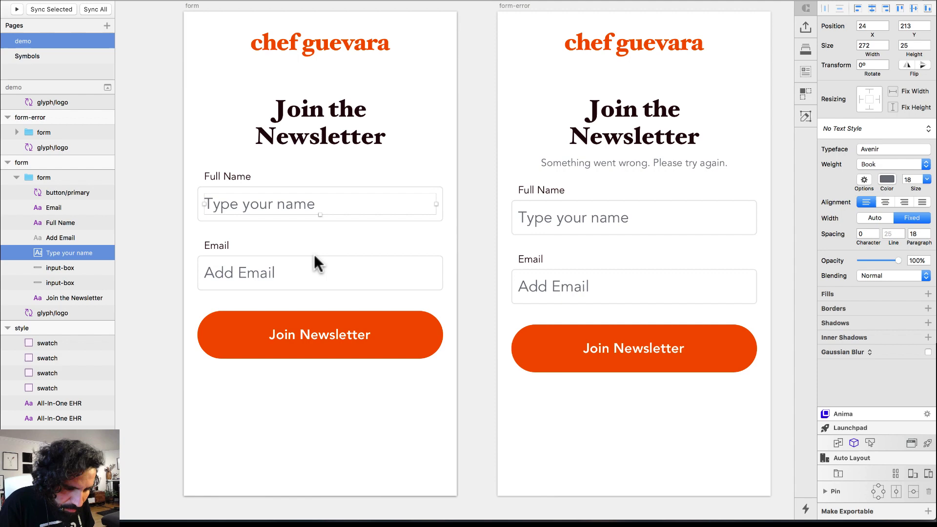
{"action": "left_click", "coordinate": [264, 272]}
{"action": "left_click", "coordinate": [854, 443]}
{"action": "mouse_move", "coordinate": [879, 489]}
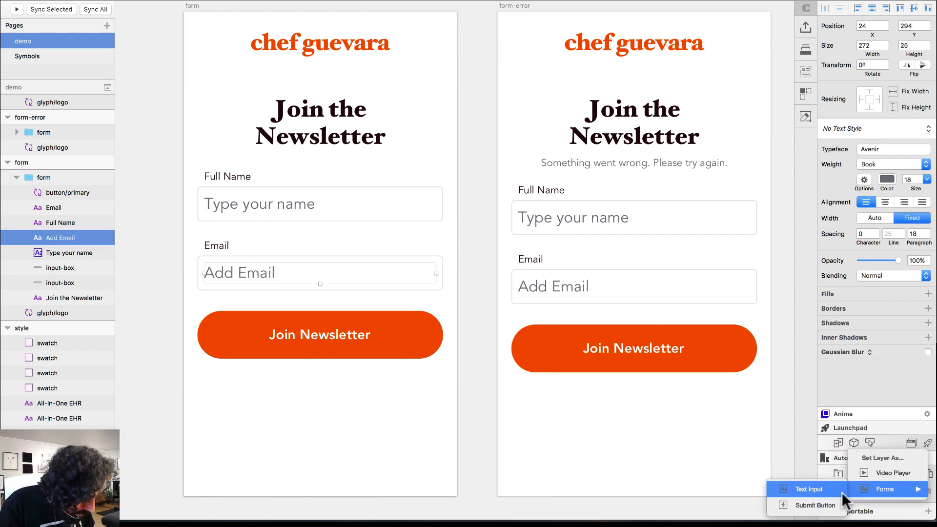
{"action": "left_click", "coordinate": [823, 488]}
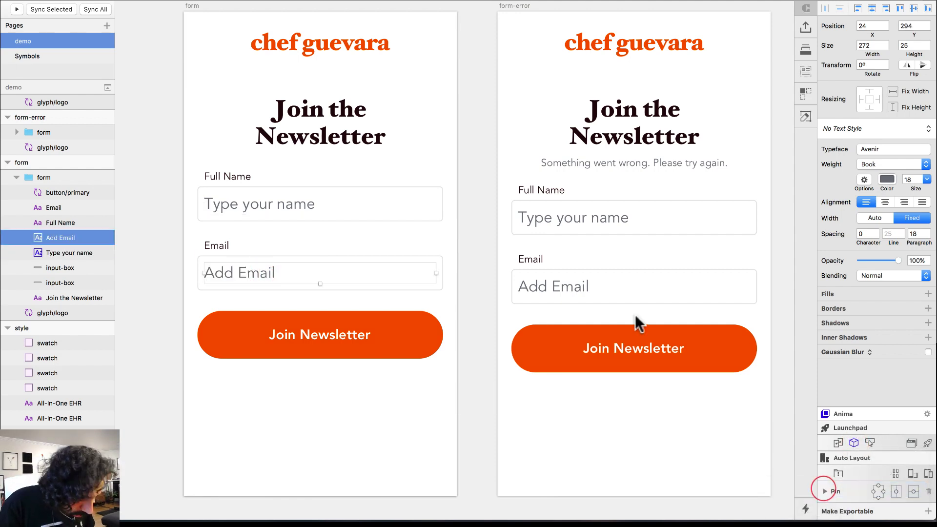
Make the form-error artboard's Add Email and Type your name layers text inputs
{"action": "left_click", "coordinate": [572, 286]}
{"action": "left_click", "coordinate": [854, 442]}
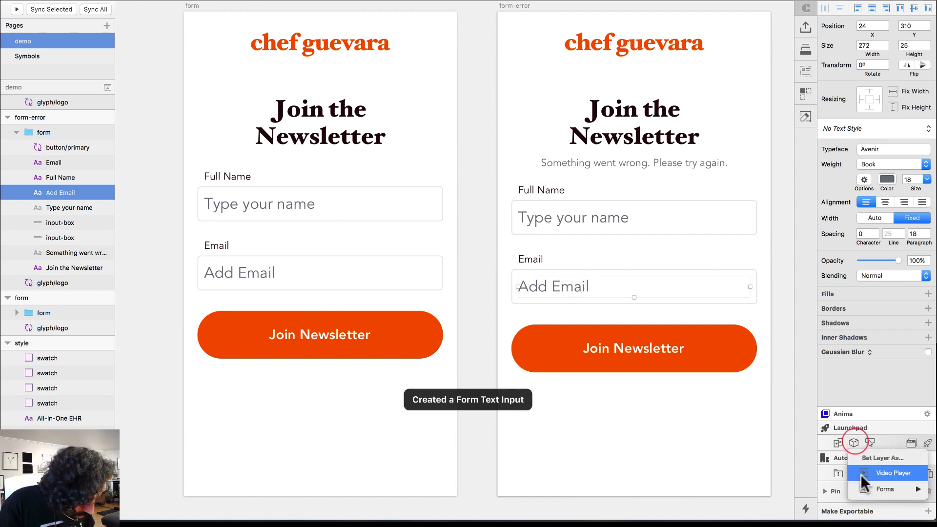
{"action": "left_click", "coordinate": [828, 489]}
{"action": "left_click", "coordinate": [617, 219]}
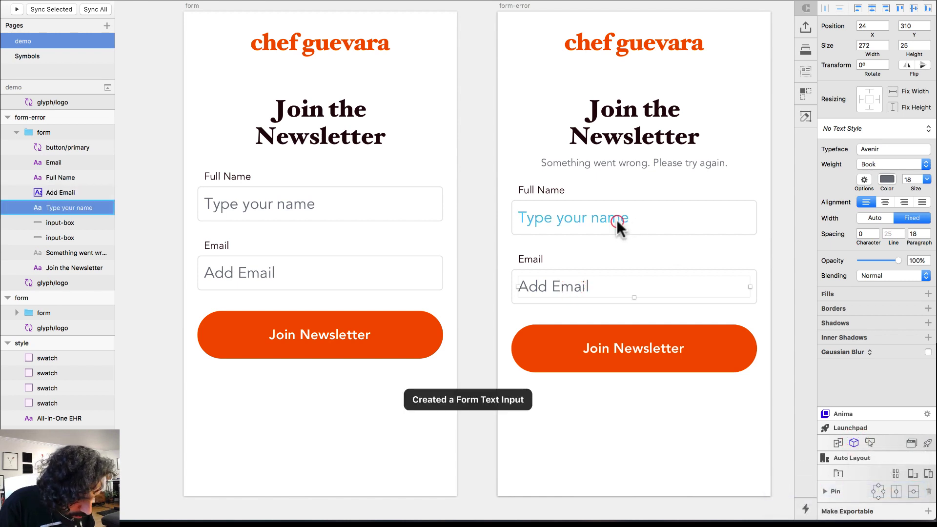
{"action": "left_click", "coordinate": [854, 442]}
{"action": "mouse_move", "coordinate": [867, 485]}
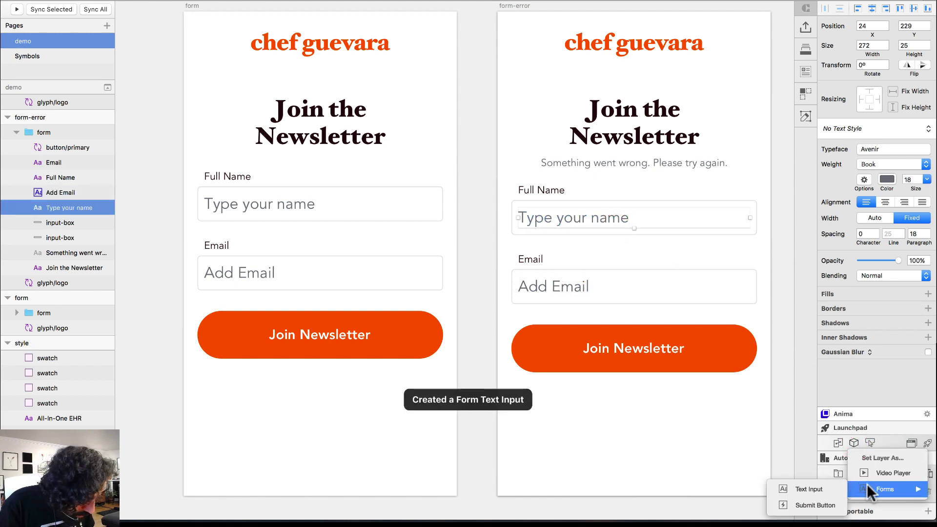
{"action": "left_click", "coordinate": [825, 485]}
Set the Join Newsletter button as the form's submit button
{"action": "scroll", "coordinate": [576, 249], "scroll_direction": "right", "scroll_amount": 10}
{"action": "scroll", "coordinate": [576, 249], "scroll_direction": "left", "scroll_amount": 12}
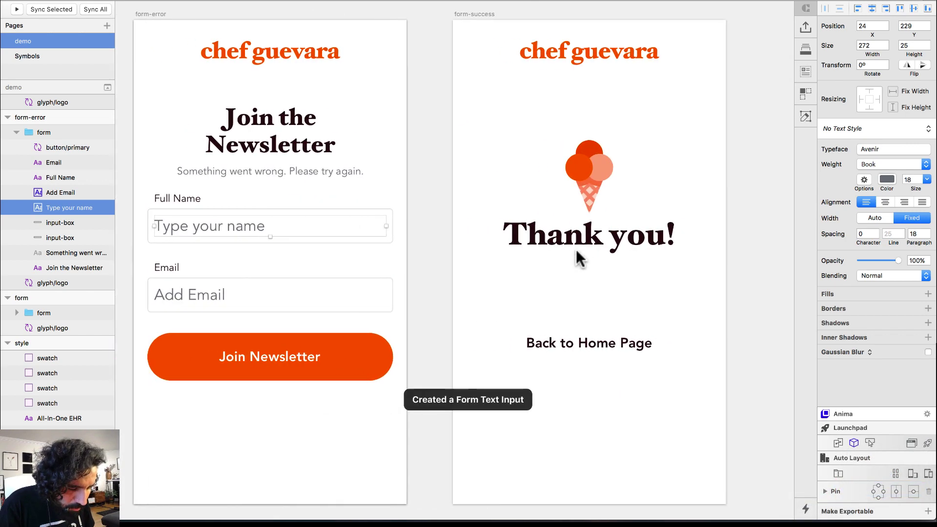
{"action": "left_click", "coordinate": [405, 332]}
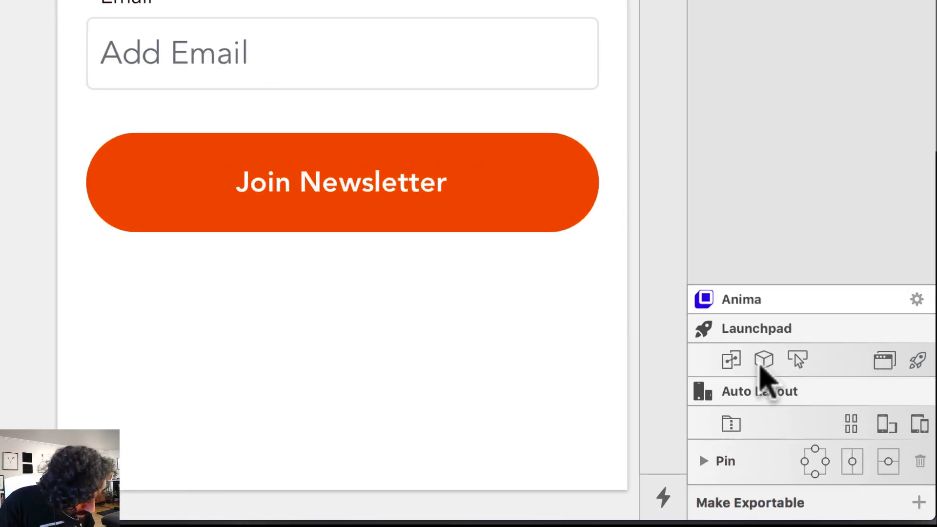
{"action": "left_click", "coordinate": [855, 442]}
{"action": "mouse_move", "coordinate": [773, 432]}
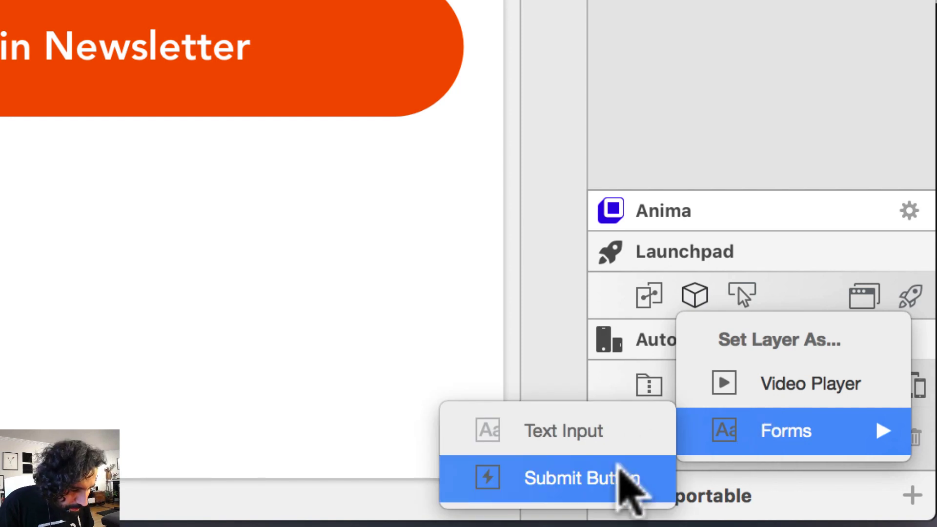
{"action": "left_click", "coordinate": [630, 481]}
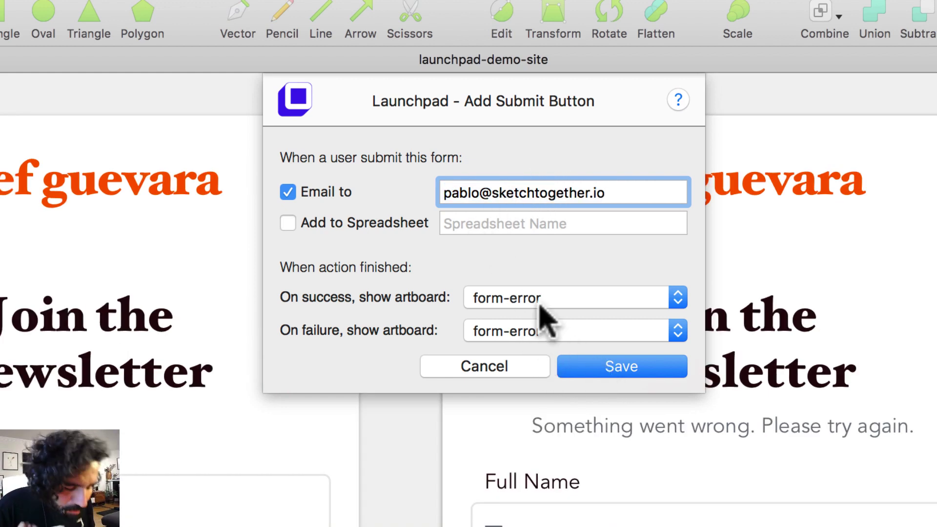
Set the submit button to show form-success on success and save
{"action": "left_click", "coordinate": [548, 296]}
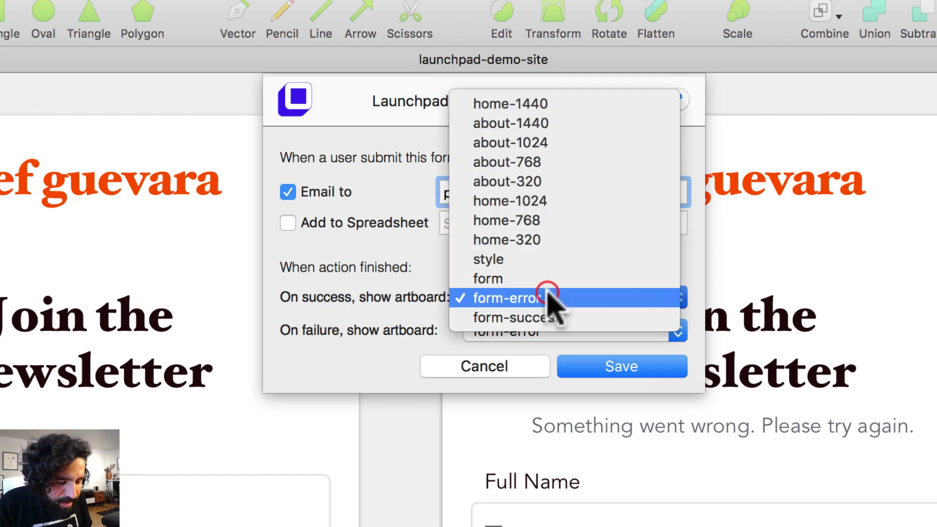
{"action": "left_click", "coordinate": [607, 317]}
{"action": "left_click", "coordinate": [635, 402]}
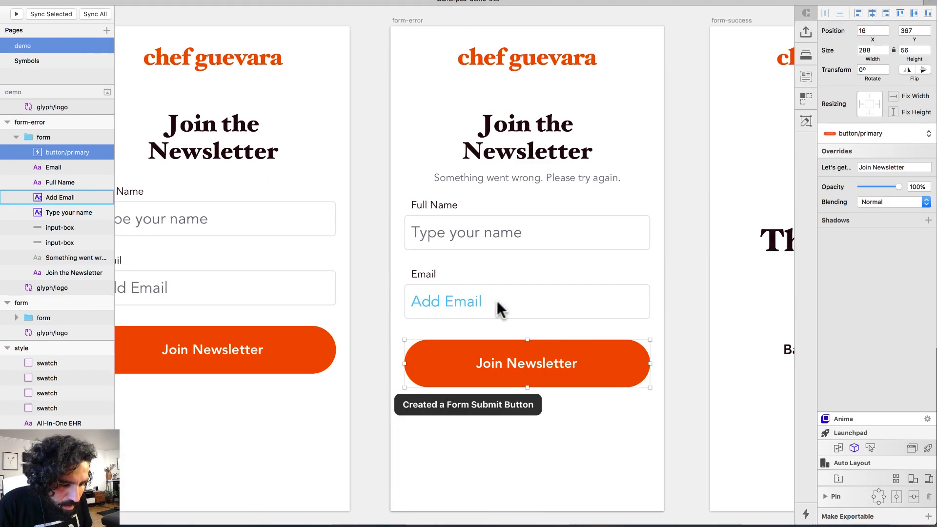
Edit the form artboard's Join Newsletter submit settings to show form-success on success
{"action": "scroll", "coordinate": [497, 300], "scroll_direction": "down", "scroll_amount": 3}
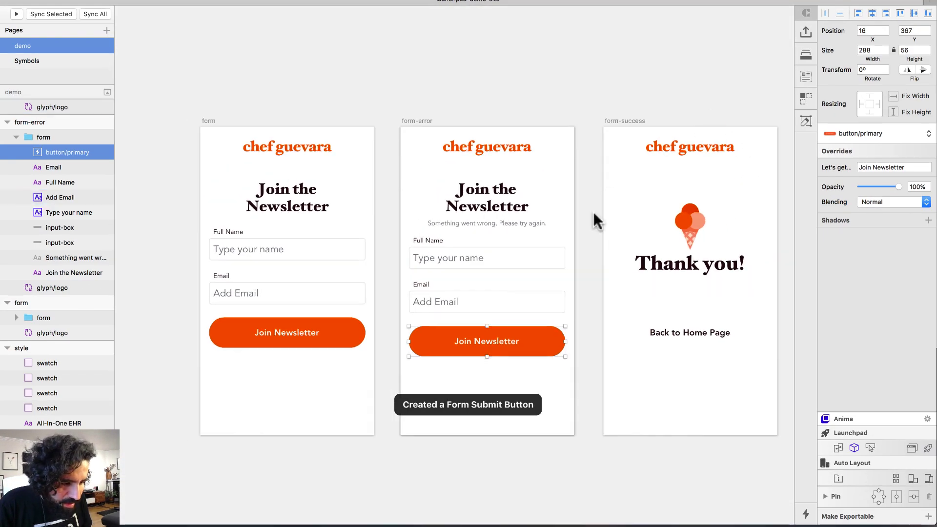
{"action": "left_click", "coordinate": [285, 330]}
{"action": "left_click", "coordinate": [854, 448]}
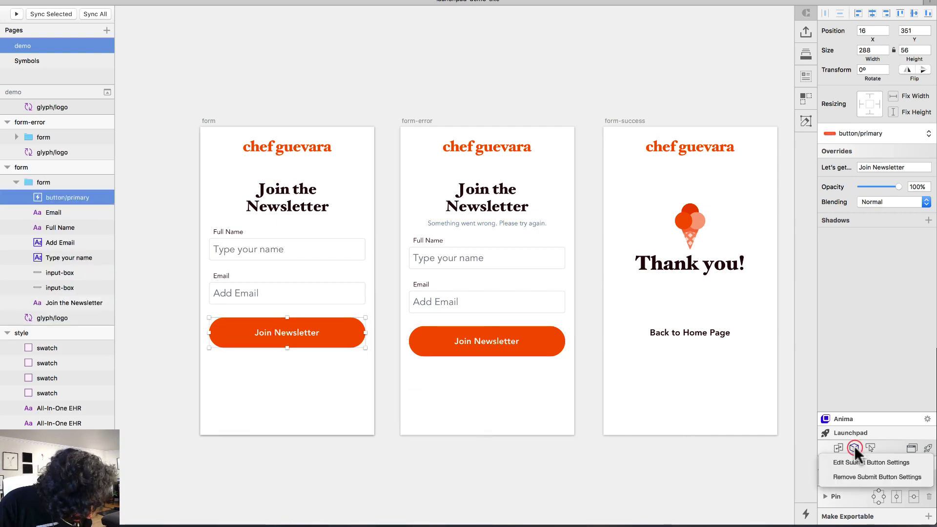
{"action": "left_click", "coordinate": [890, 462]}
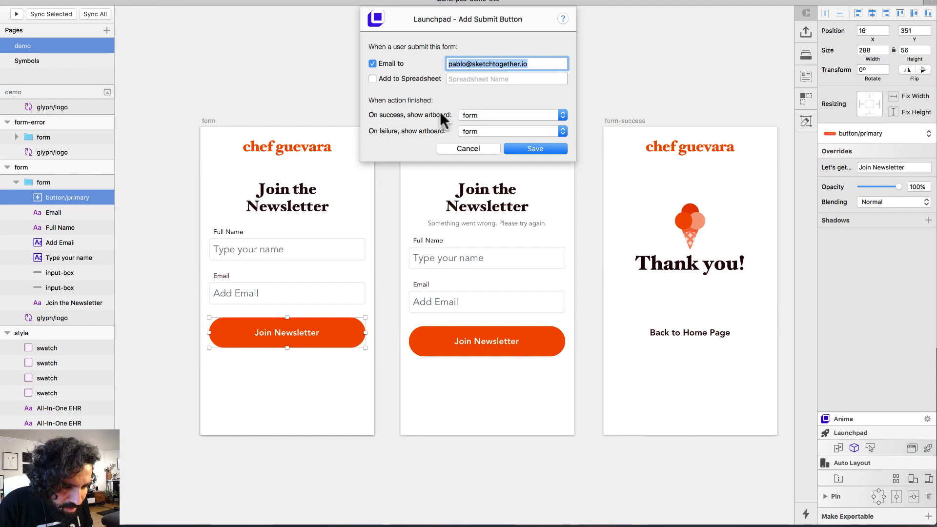
{"action": "left_click", "coordinate": [479, 116]}
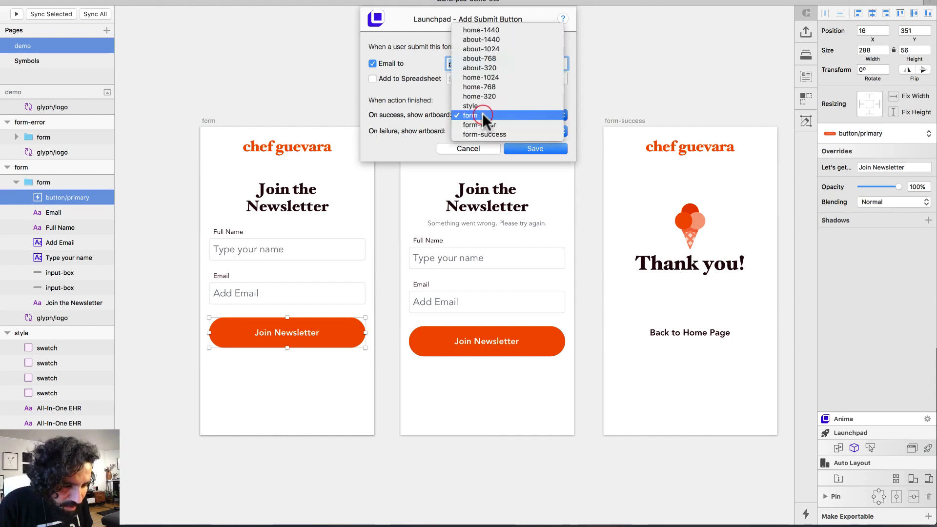
{"action": "left_click", "coordinate": [521, 131]}
{"action": "left_click", "coordinate": [550, 147]}
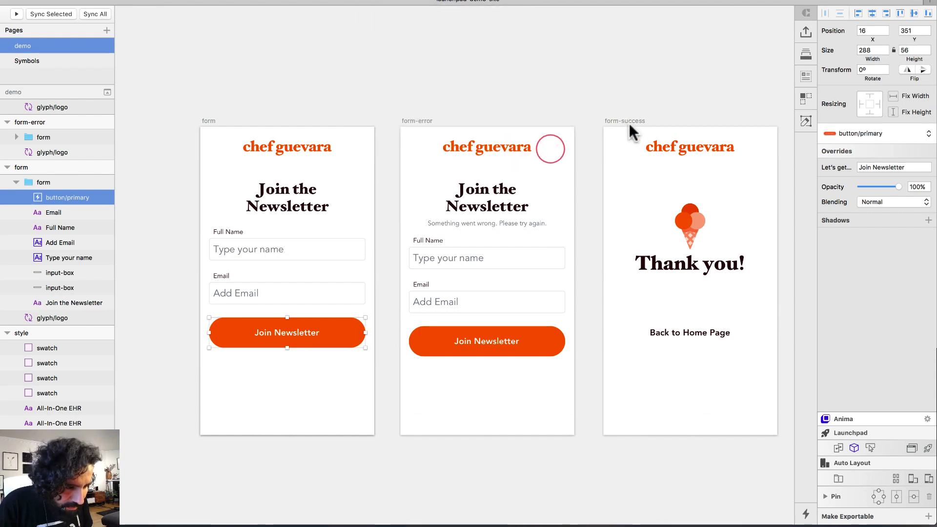
{"action": "left_click", "coordinate": [629, 122]}
Link the form-success Back to Home Page button to the home-1440 artboard
{"action": "left_click", "coordinate": [685, 330]}
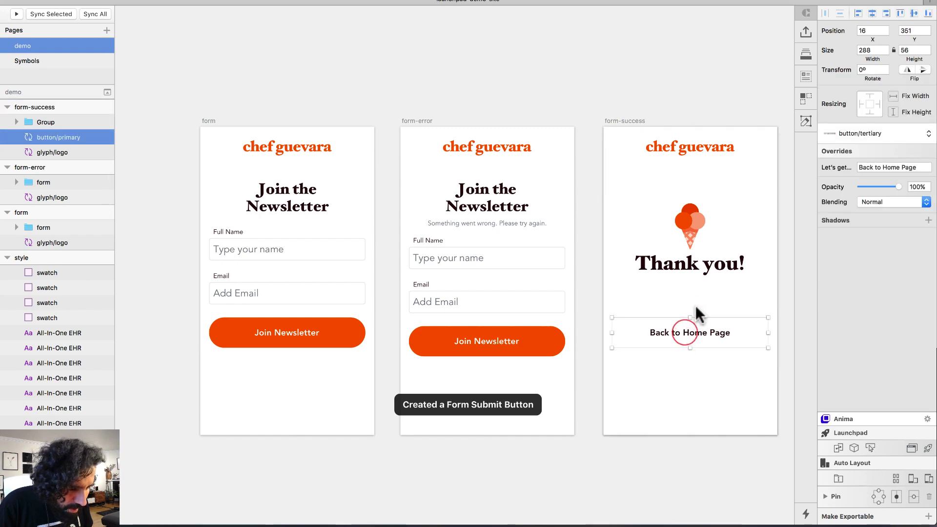
{"action": "scroll", "coordinate": [660, 336], "scroll_direction": "down", "scroll_amount": 5}
{"action": "scroll", "coordinate": [660, 336], "scroll_direction": "left", "scroll_amount": 5}
{"action": "scroll", "coordinate": [660, 336], "scroll_direction": "down", "scroll_amount": 2}
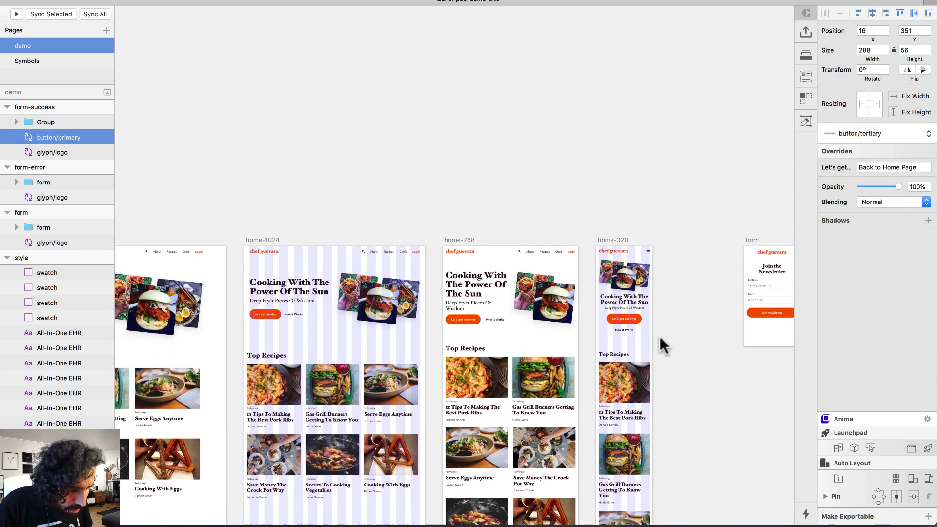
{"action": "scroll", "coordinate": [660, 336], "scroll_direction": "left", "scroll_amount": 4}
{"action": "scroll", "coordinate": [660, 337], "scroll_direction": "down", "scroll_amount": 3}
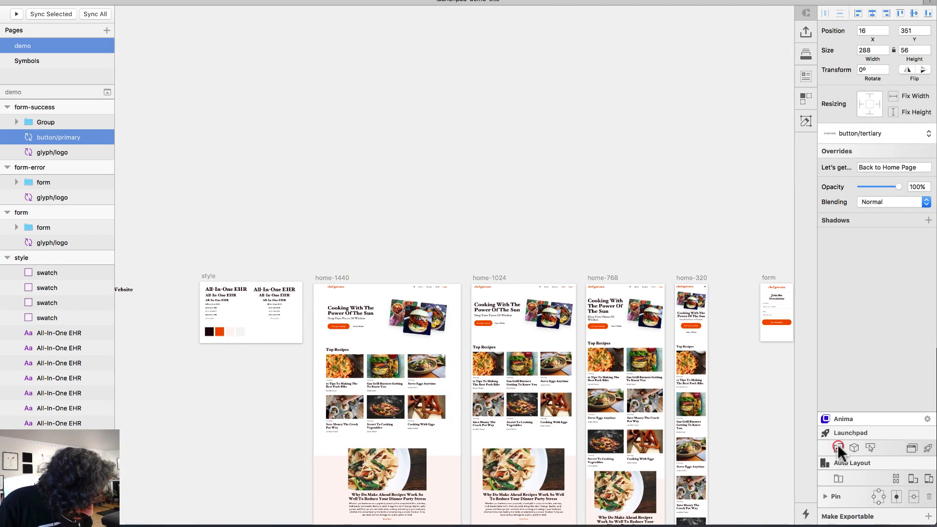
{"action": "left_click", "coordinate": [838, 446]}
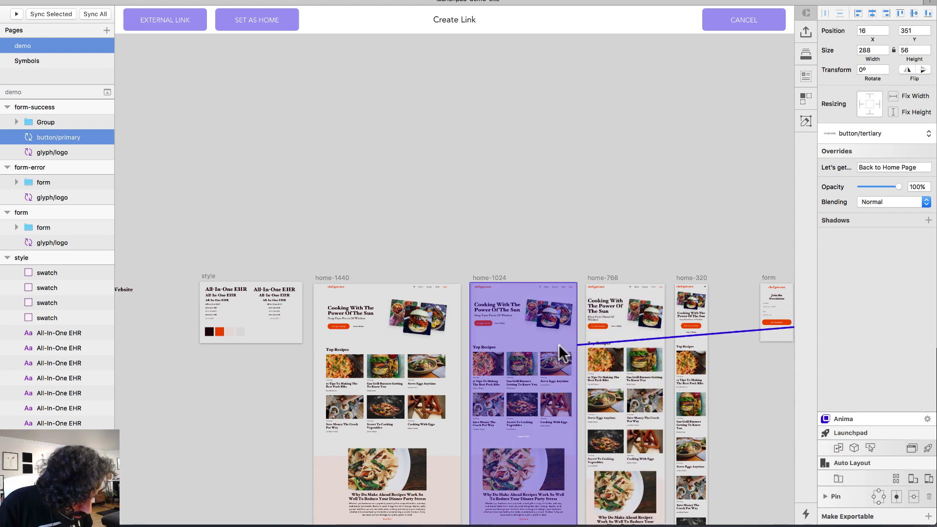
{"action": "left_click", "coordinate": [330, 296]}
{"action": "left_click", "coordinate": [380, 203]}
{"action": "scroll", "coordinate": [380, 203], "scroll_direction": "down", "scroll_amount": 5}
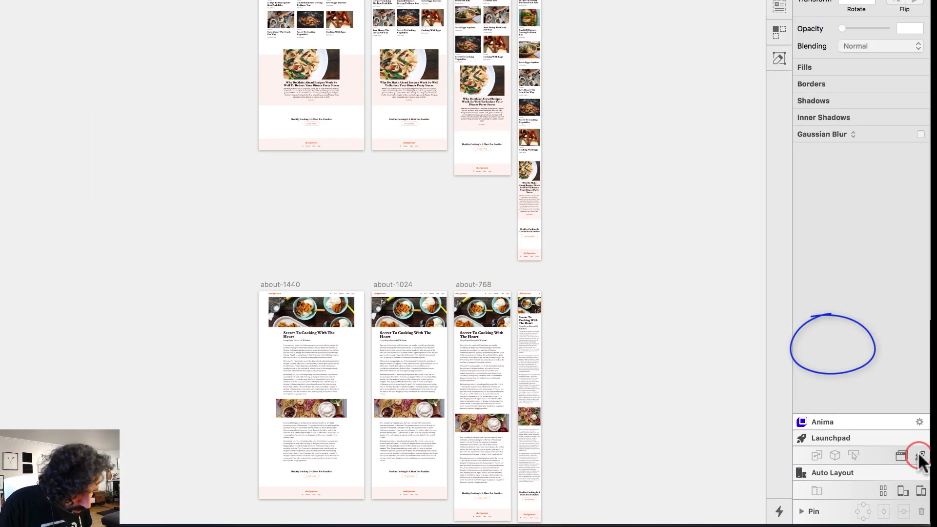
Upload the website through Launchpad Preview to build preview version 1
{"action": "left_click", "coordinate": [851, 363]}
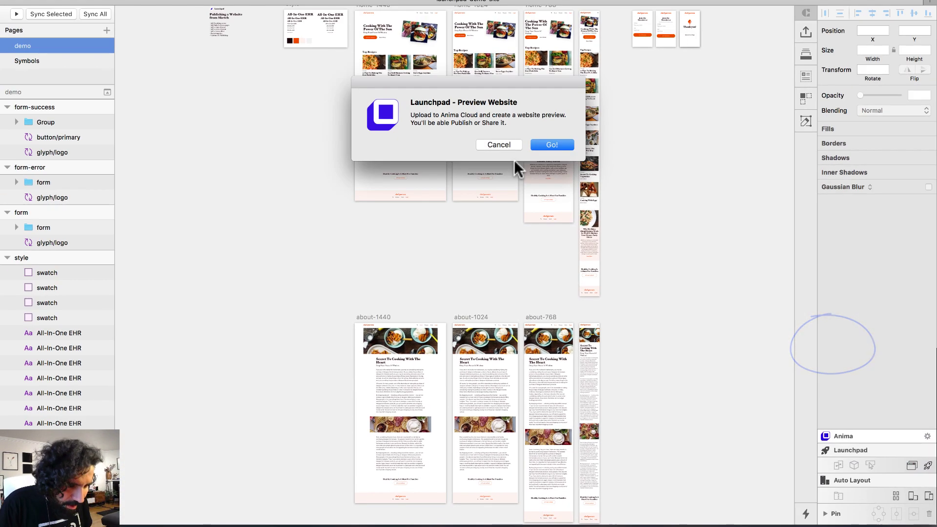
{"action": "left_click", "coordinate": [553, 143]}
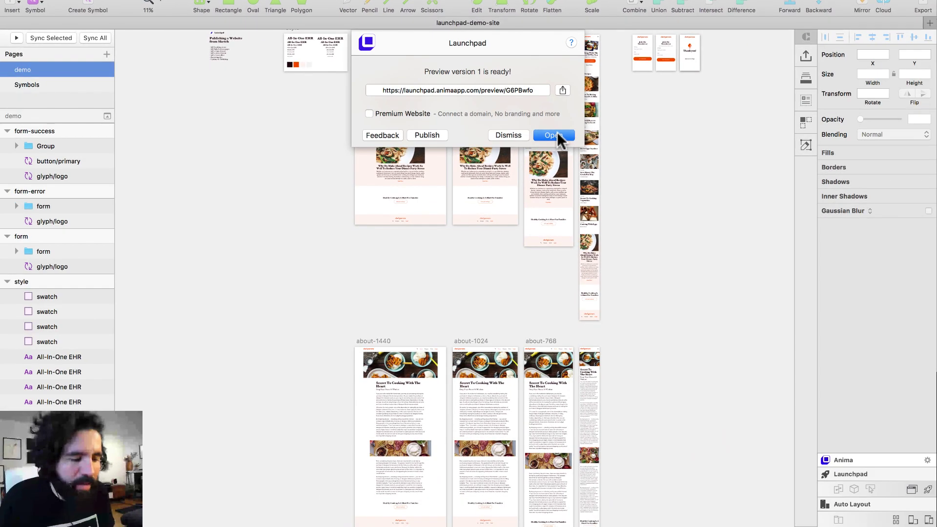
Open the finished preview in the browser and browse the chef guevara home page
{"action": "left_click", "coordinate": [652, 320]}
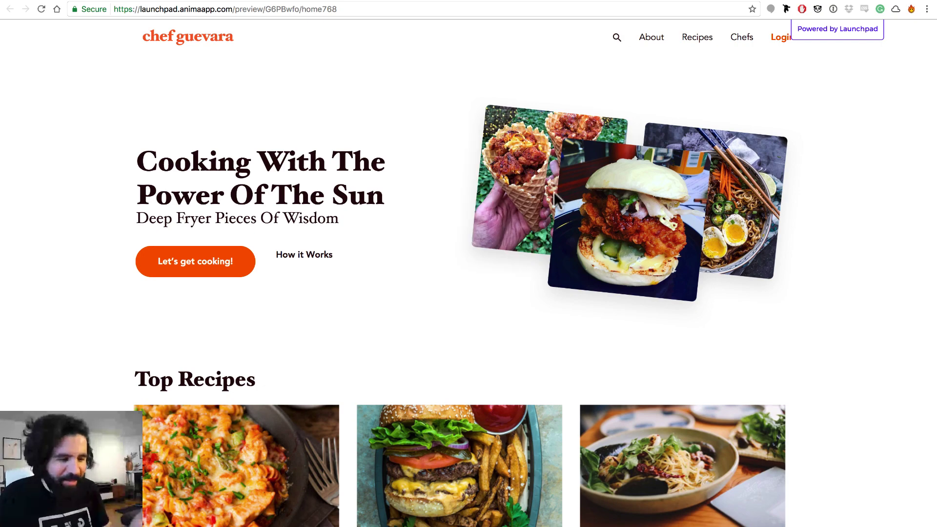
{"action": "scroll", "coordinate": [504, 188], "scroll_direction": "down", "scroll_amount": 15}
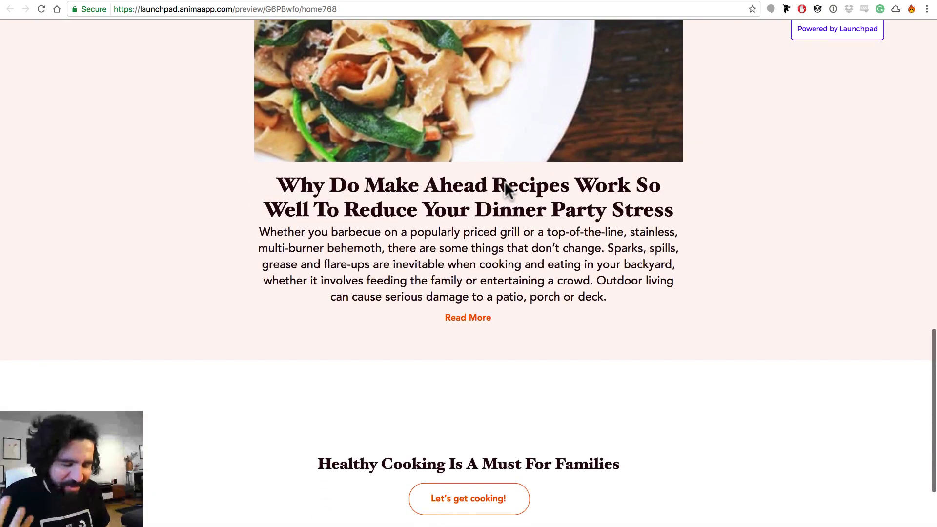
{"action": "scroll", "coordinate": [505, 188], "scroll_direction": "down", "scroll_amount": 5}
{"action": "scroll", "coordinate": [488, 181], "scroll_direction": "up", "scroll_amount": 3}
{"action": "left_click_drag", "start_coordinate": [464, 166], "coordinate": [540, 236]}
{"action": "left_click", "coordinate": [550, 215]}
{"action": "scroll", "coordinate": [551, 215], "scroll_direction": "up", "scroll_amount": 15}
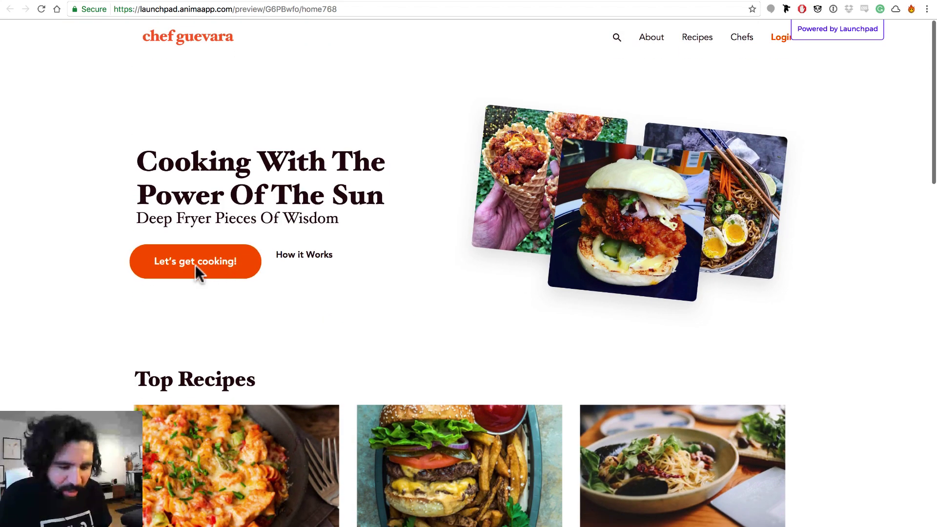
Return to the top of the home page and narrow the browser window
{"action": "scroll", "coordinate": [322, 302], "scroll_direction": "down", "scroll_amount": 3}
{"action": "scroll", "coordinate": [326, 307], "scroll_direction": "up", "scroll_amount": 4}
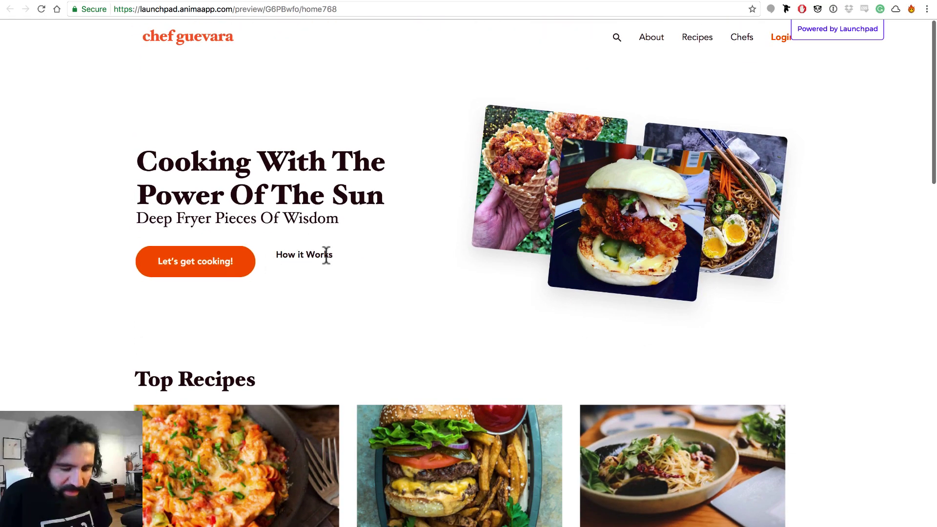
{"action": "scroll", "coordinate": [324, 255], "scroll_direction": "down", "scroll_amount": 1}
{"action": "scroll", "coordinate": [488, 220], "scroll_direction": "up", "scroll_amount": 1}
{"action": "scroll", "coordinate": [663, 179], "scroll_direction": "down", "scroll_amount": 15}
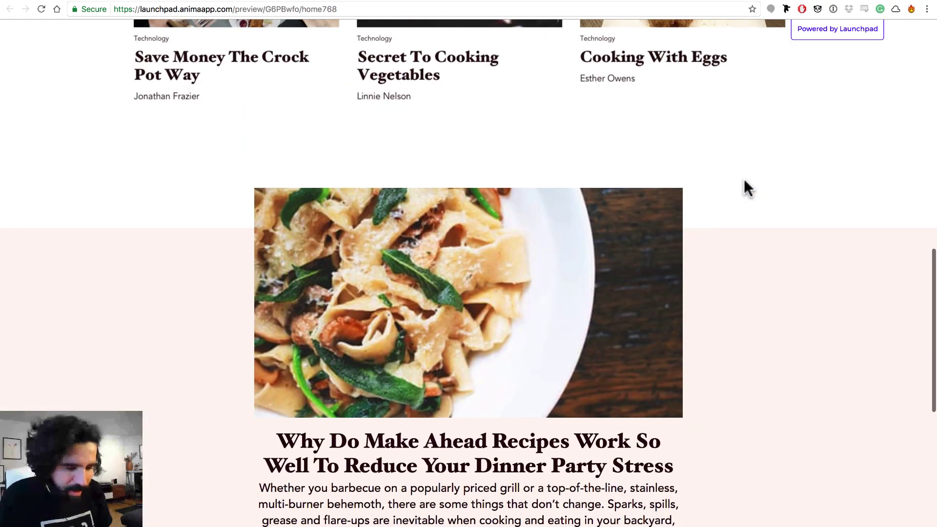
{"action": "scroll", "coordinate": [744, 179], "scroll_direction": "down", "scroll_amount": 8}
{"action": "scroll", "coordinate": [744, 179], "scroll_direction": "up", "scroll_amount": 20}
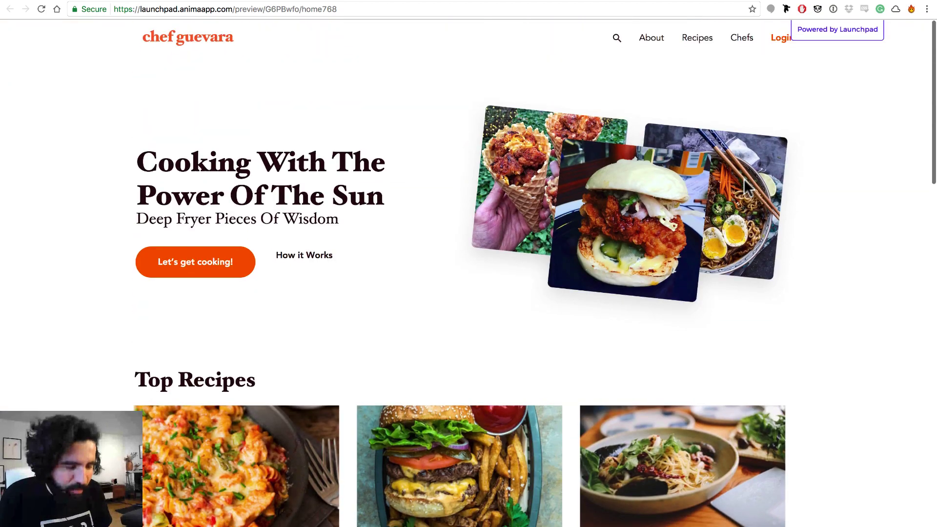
{"action": "left_click", "coordinate": [923, 230]}
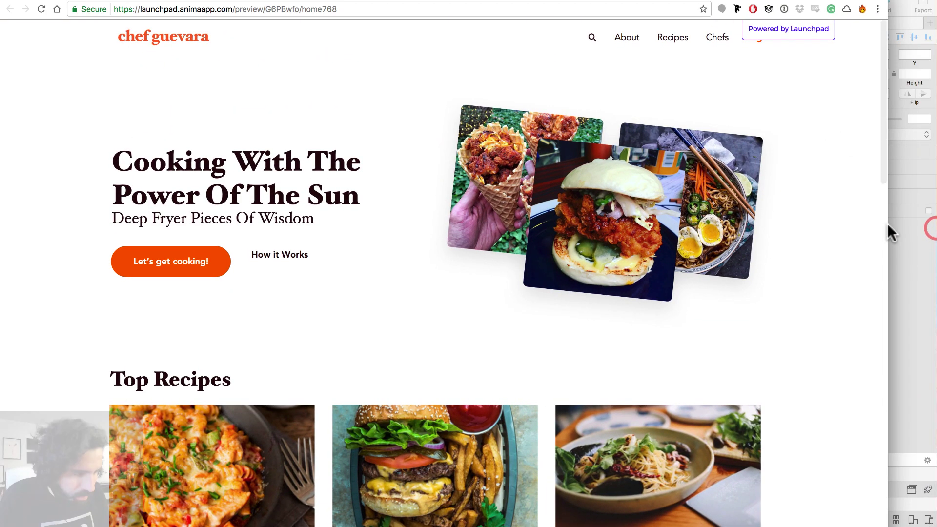
Narrow and widen the home page preview to test its responsive layouts
{"action": "mouse_move", "coordinate": [887, 224]}
{"action": "left_mouse_down"}
{"action": "mouse_move", "coordinate": [490, 215]}
{"action": "mouse_move", "coordinate": [192, 244]}
{"action": "mouse_move", "coordinate": [422, 233]}
{"action": "mouse_move", "coordinate": [633, 308]}
{"action": "left_mouse_up"}
{"action": "left_click_drag", "start_coordinate": [719, 326], "coordinate": [432, 250]}
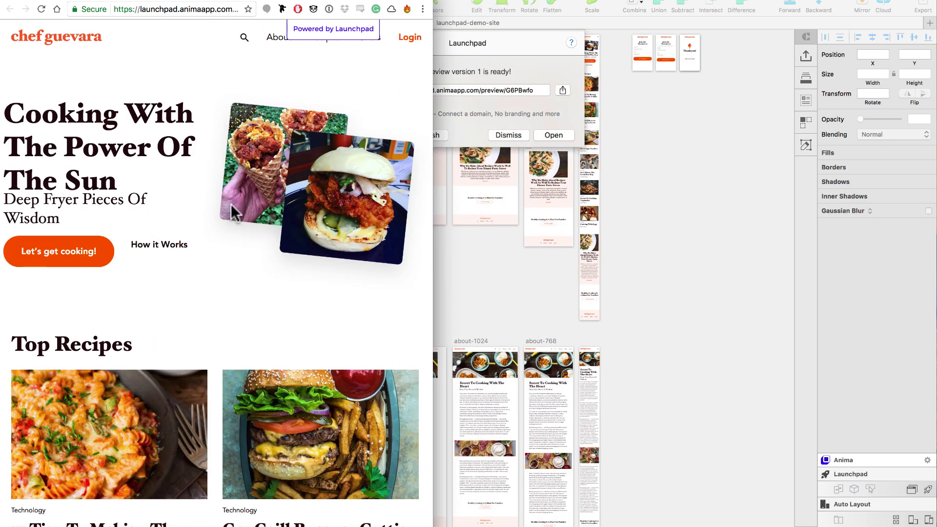
{"action": "scroll", "coordinate": [236, 247], "scroll_direction": "down", "scroll_amount": 20}
{"action": "scroll", "coordinate": [236, 245], "scroll_direction": "up", "scroll_amount": 20}
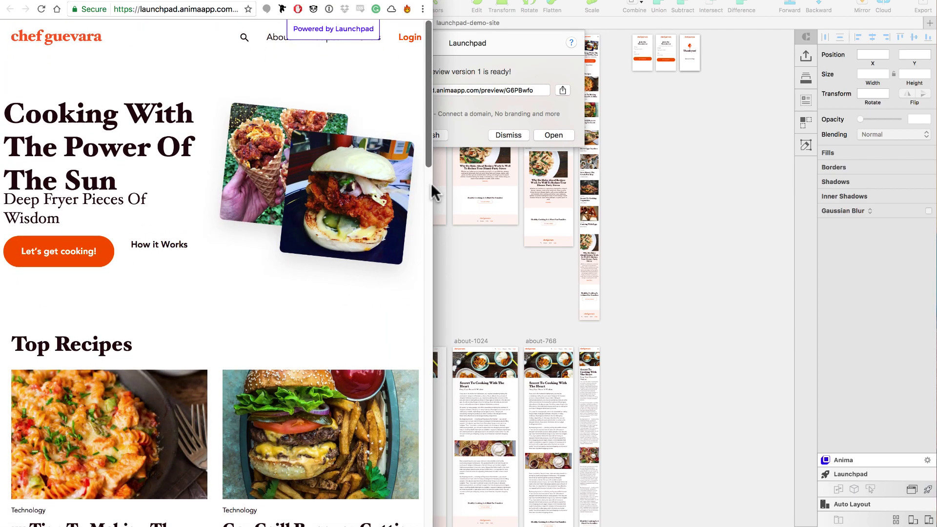
{"action": "mouse_move", "coordinate": [431, 183]}
{"action": "left_mouse_down"}
{"action": "mouse_move", "coordinate": [566, 191]}
{"action": "mouse_move", "coordinate": [572, 200]}
{"action": "mouse_move", "coordinate": [464, 180]}
{"action": "mouse_move", "coordinate": [744, 226]}
{"action": "left_mouse_up"}
Open the About page and narrow the window to check how it reflows
{"action": "left_click", "coordinate": [499, 37]}
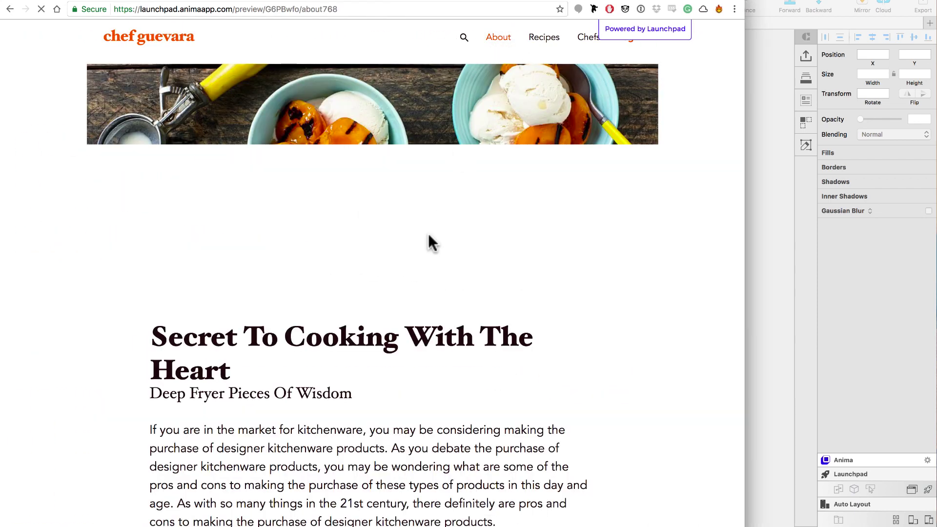
{"action": "scroll", "coordinate": [488, 268], "scroll_direction": "down", "scroll_amount": 10}
{"action": "scroll", "coordinate": [492, 270], "scroll_direction": "down", "scroll_amount": 20}
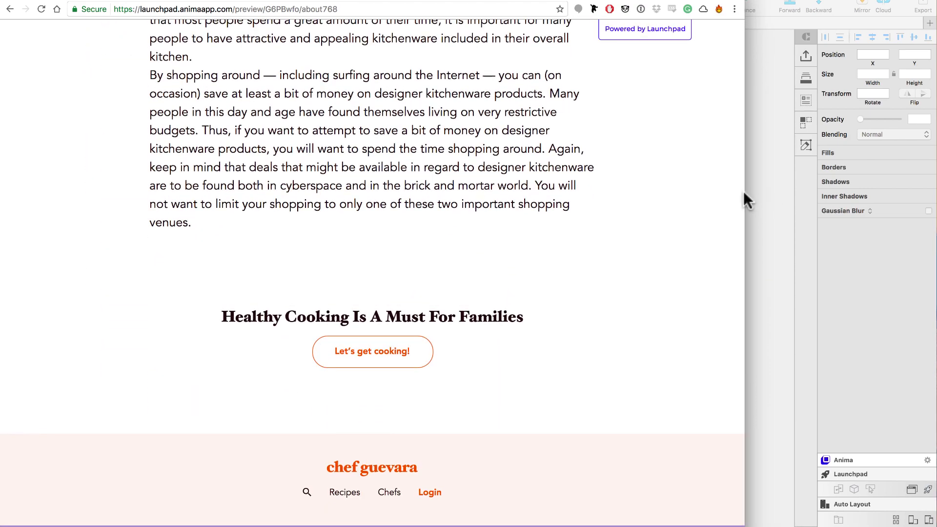
{"action": "mouse_move", "coordinate": [743, 191]}
{"action": "left_mouse_down"}
{"action": "mouse_move", "coordinate": [558, 174]}
{"action": "mouse_move", "coordinate": [324, 185]}
{"action": "left_mouse_up"}
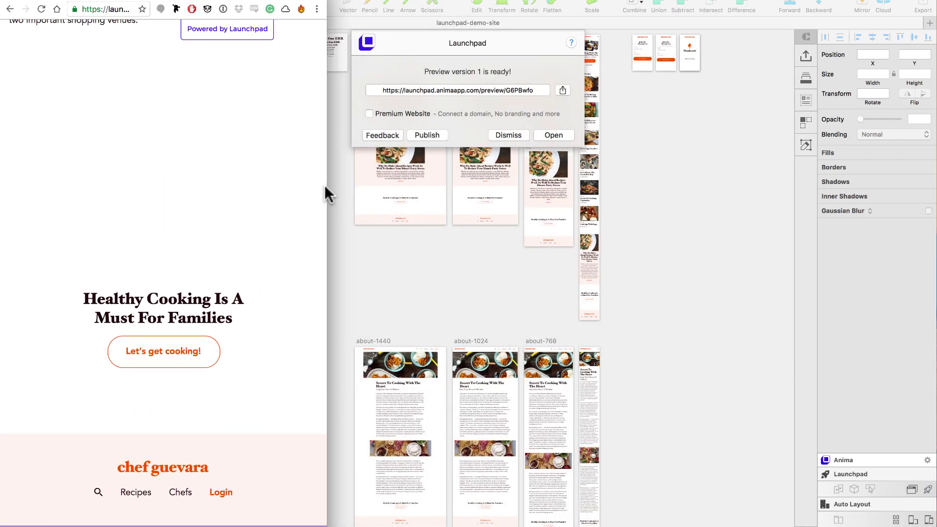
{"action": "scroll", "coordinate": [239, 224], "scroll_direction": "up", "scroll_amount": 5}
{"action": "scroll", "coordinate": [230, 244], "scroll_direction": "up", "scroll_amount": 8}
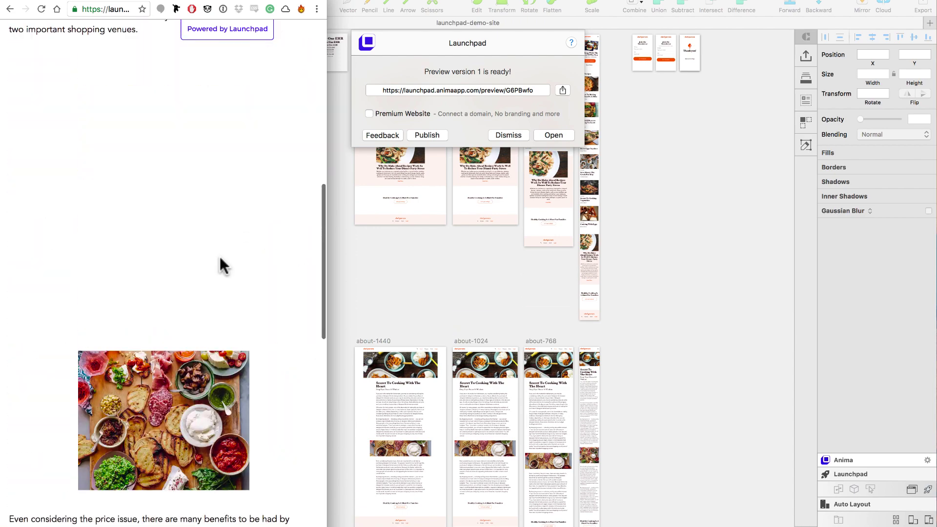
{"action": "left_click_drag", "start_coordinate": [325, 162], "coordinate": [223, 159]}
{"action": "scroll", "coordinate": [109, 245], "scroll_direction": "down", "scroll_amount": 9}
{"action": "scroll", "coordinate": [110, 246], "scroll_direction": "down", "scroll_amount": 5}
{"action": "scroll", "coordinate": [109, 245], "scroll_direction": "up", "scroll_amount": 20}
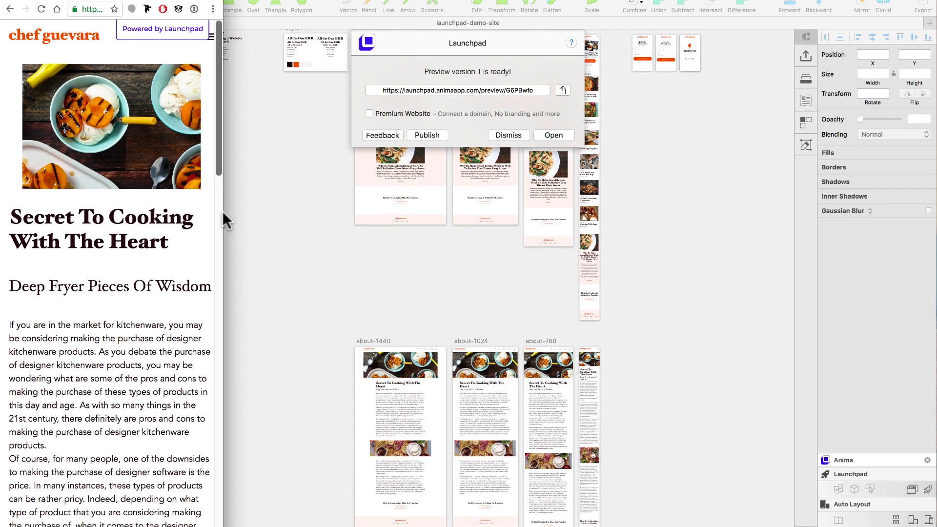
Widen the About page again, then return home via the chef guevara logo
{"action": "left_click_drag", "start_coordinate": [222, 211], "coordinate": [668, 248]}
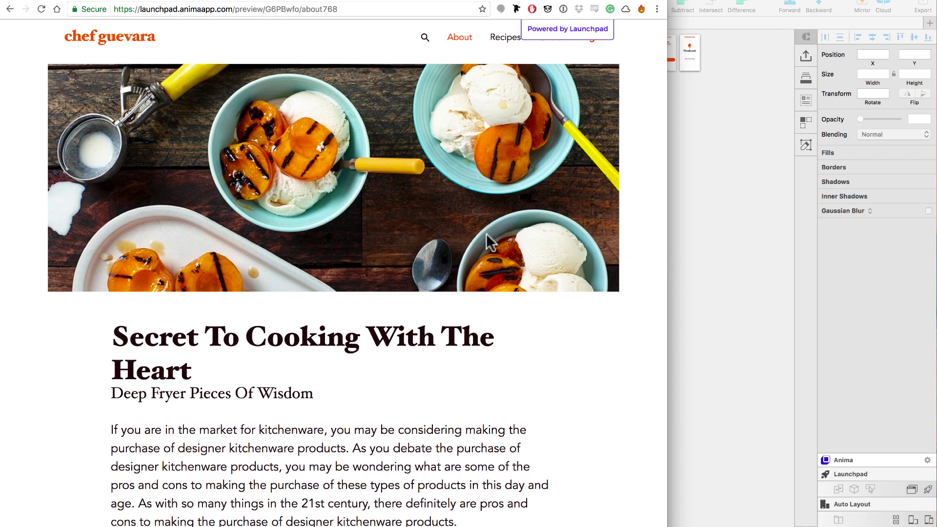
{"action": "scroll", "coordinate": [335, 234], "scroll_direction": "down", "scroll_amount": 15}
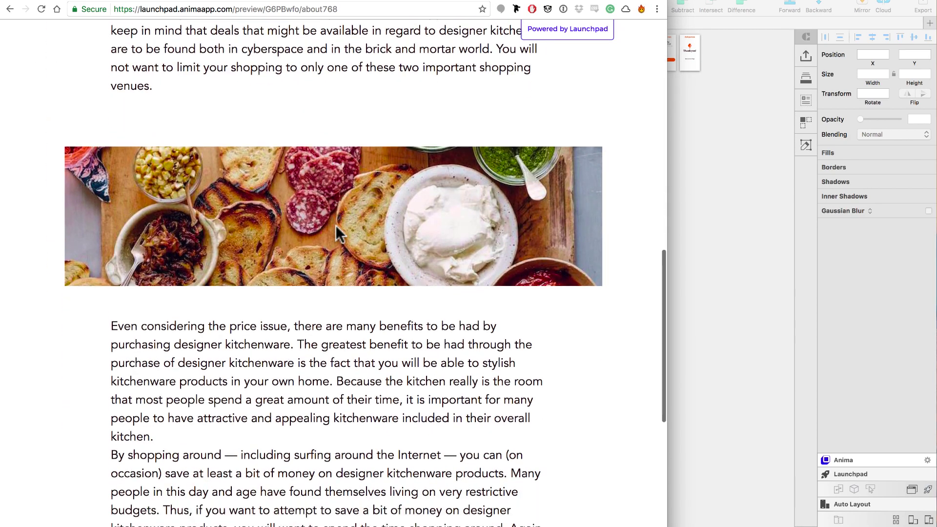
{"action": "scroll", "coordinate": [335, 234], "scroll_direction": "up", "scroll_amount": 5}
{"action": "scroll", "coordinate": [335, 229], "scroll_direction": "up", "scroll_amount": 10}
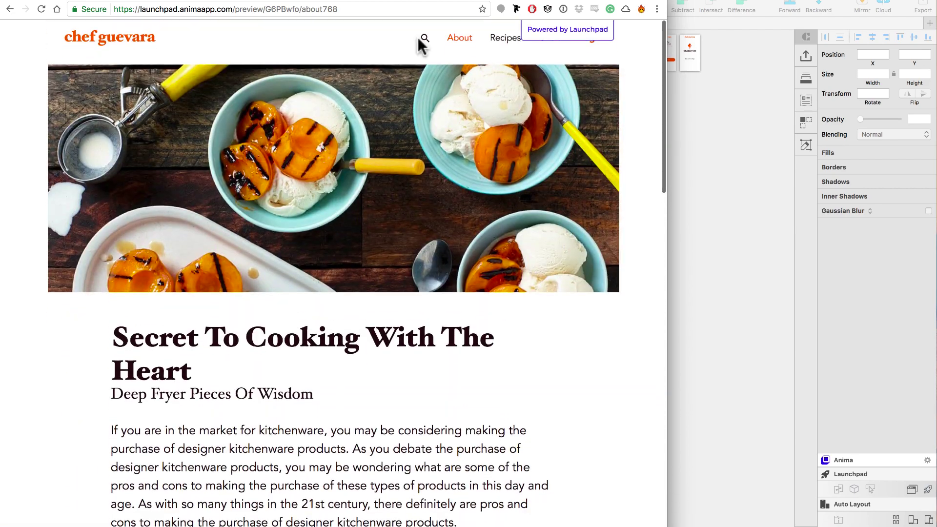
{"action": "left_click", "coordinate": [134, 40]}
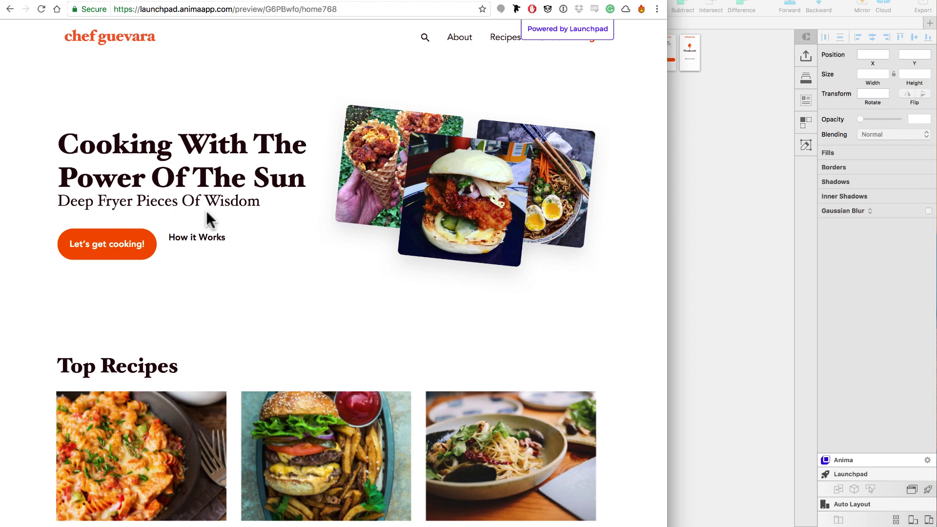
Enter a full name and e-mail in the newsletter form and submit it, then return home
{"action": "left_click", "coordinate": [119, 244]}
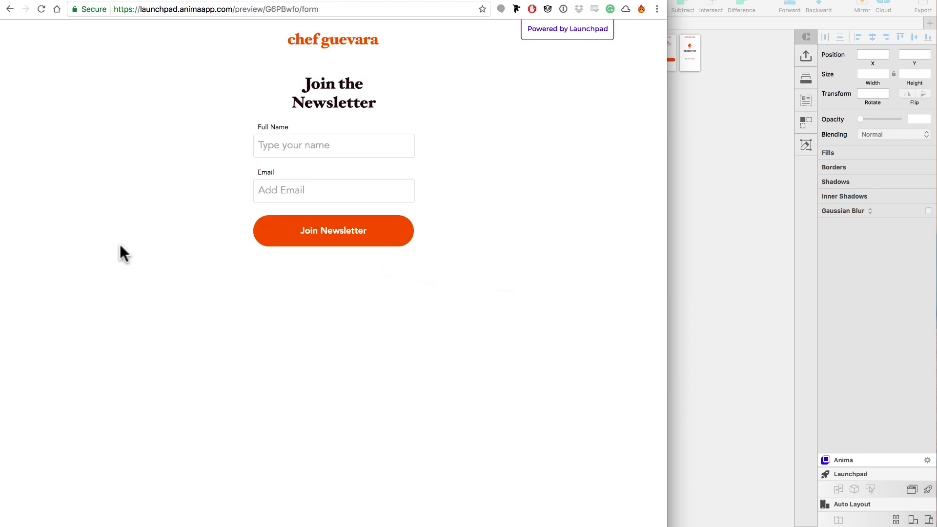
{"action": "left_click", "coordinate": [287, 146]}
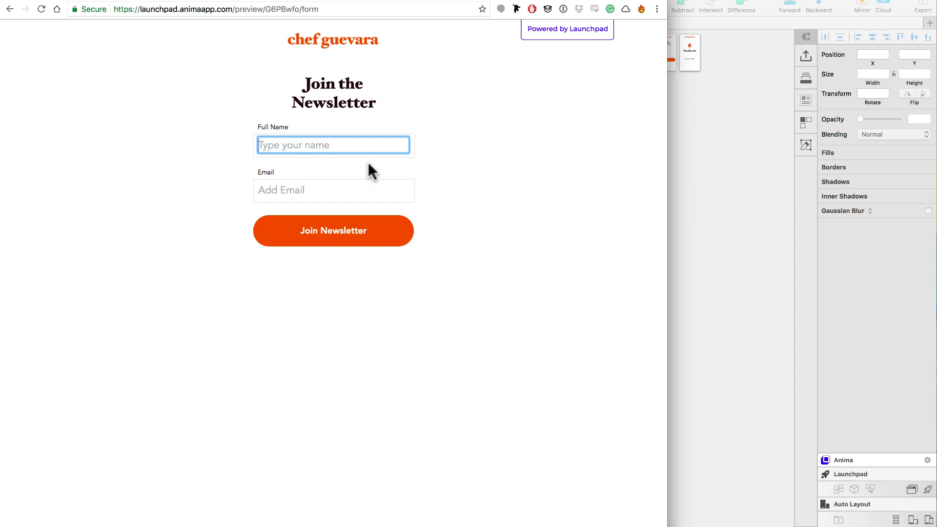
{"action": "type", "text": "Pabscicle"}
{"action": "key", "text": "Tab"}
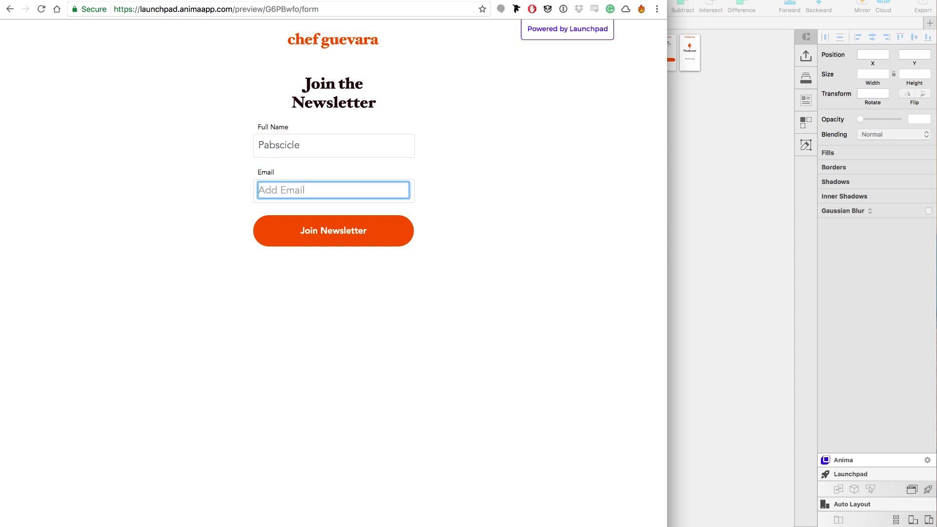
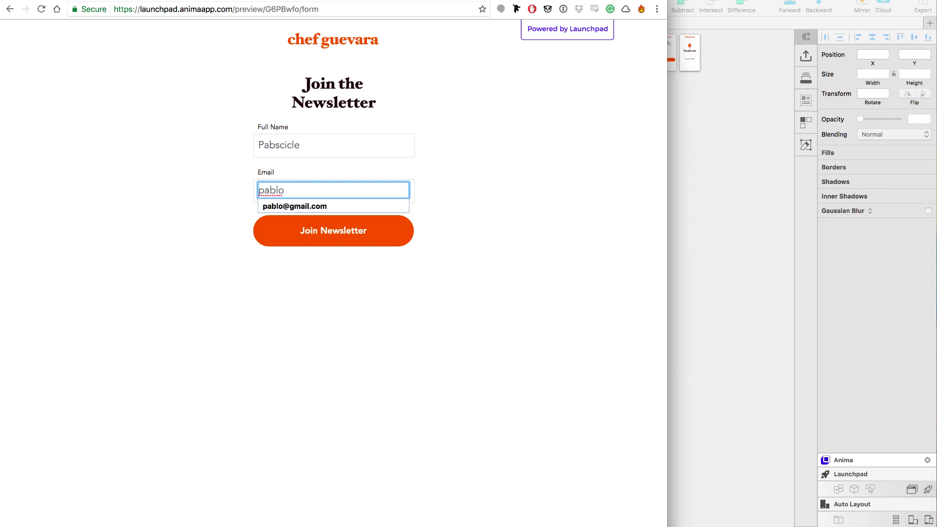
{"action": "left_click", "coordinate": [546, 165]}
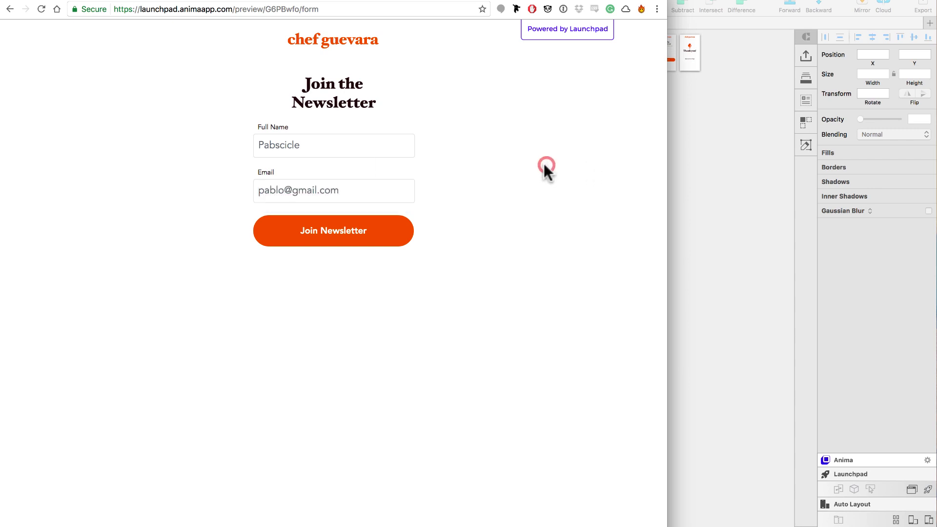
{"action": "left_click", "coordinate": [345, 230]}
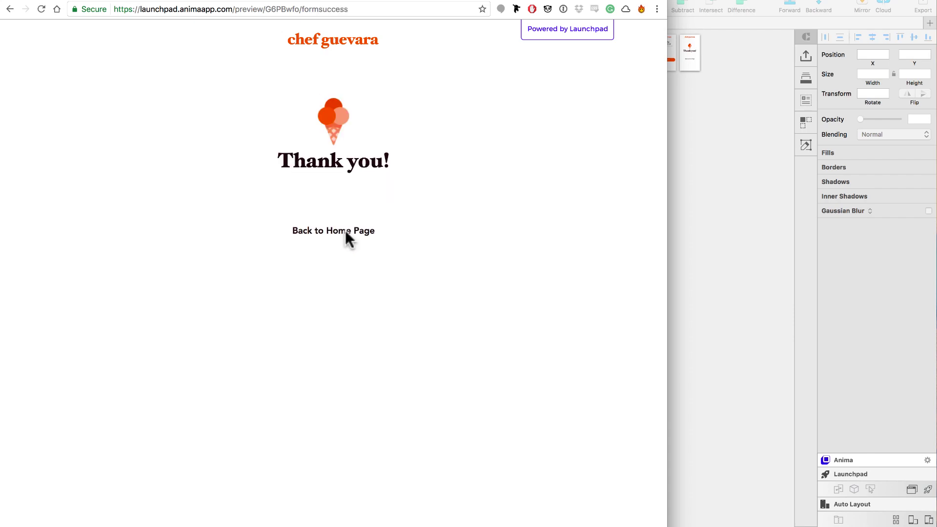
{"action": "left_click", "coordinate": [350, 230]}
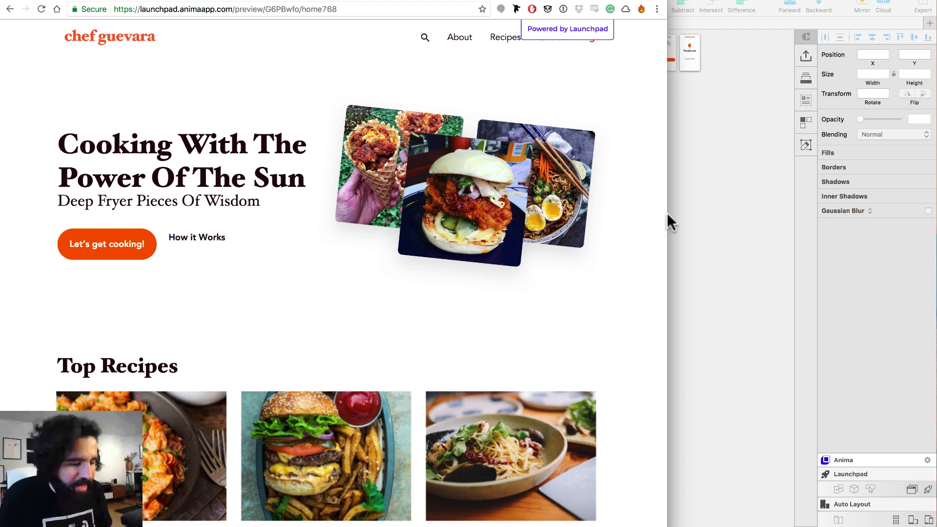
Widen the browser over Sketch and scroll through the reflowed home768 page
{"action": "mouse_move", "coordinate": [668, 214]}
{"action": "left_mouse_down"}
{"action": "mouse_move", "coordinate": [728, 233]}
{"action": "mouse_move", "coordinate": [811, 215]}
{"action": "mouse_move", "coordinate": [833, 225]}
{"action": "mouse_move", "coordinate": [864, 216]}
{"action": "left_mouse_up"}
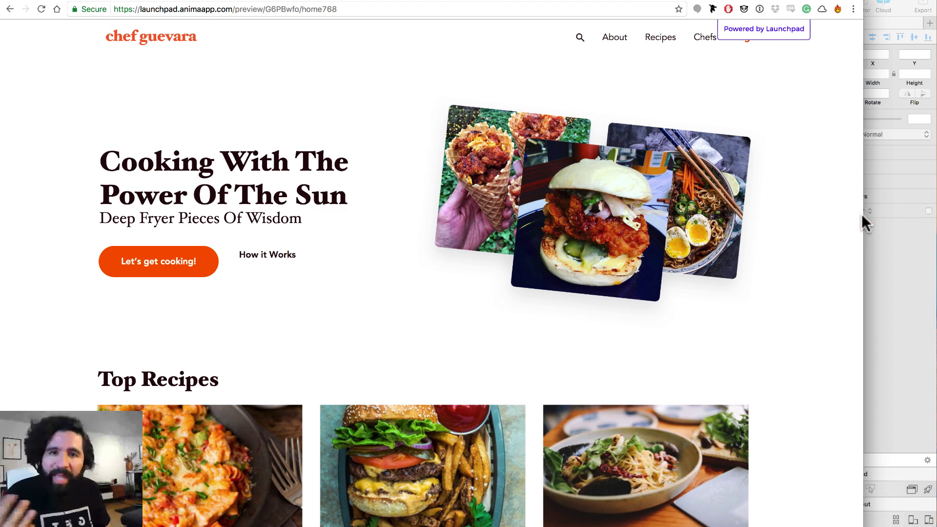
{"action": "scroll", "coordinate": [438, 172], "scroll_direction": "down", "scroll_amount": 15}
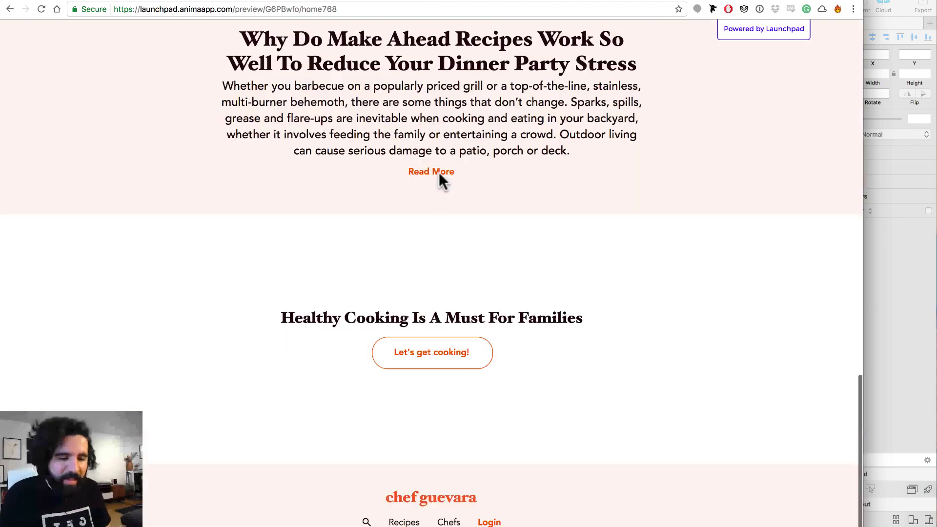
{"action": "scroll", "coordinate": [439, 172], "scroll_direction": "up", "scroll_amount": 14}
{"action": "scroll", "coordinate": [440, 178], "scroll_direction": "up", "scroll_amount": 2}
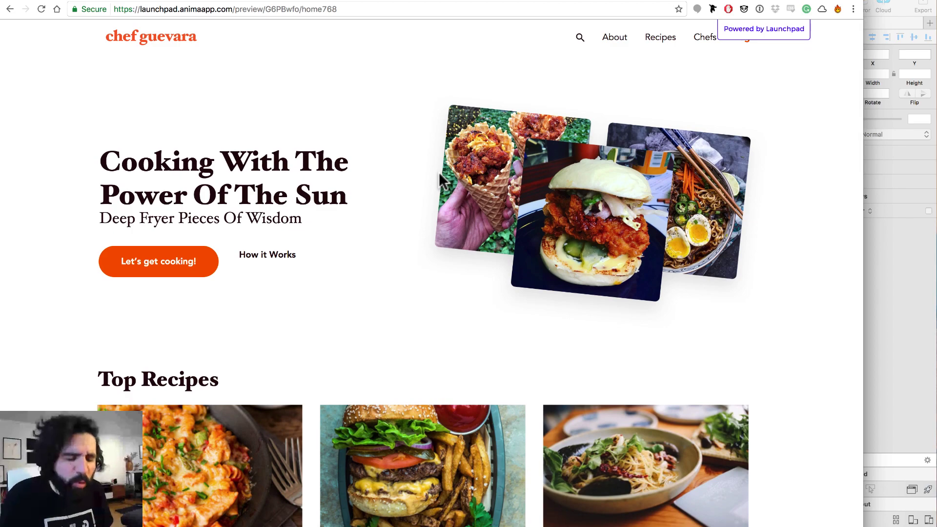
{"action": "scroll", "coordinate": [438, 172], "scroll_direction": "down", "scroll_amount": 15}
{"action": "scroll", "coordinate": [819, 143], "scroll_direction": "up", "scroll_amount": 16}
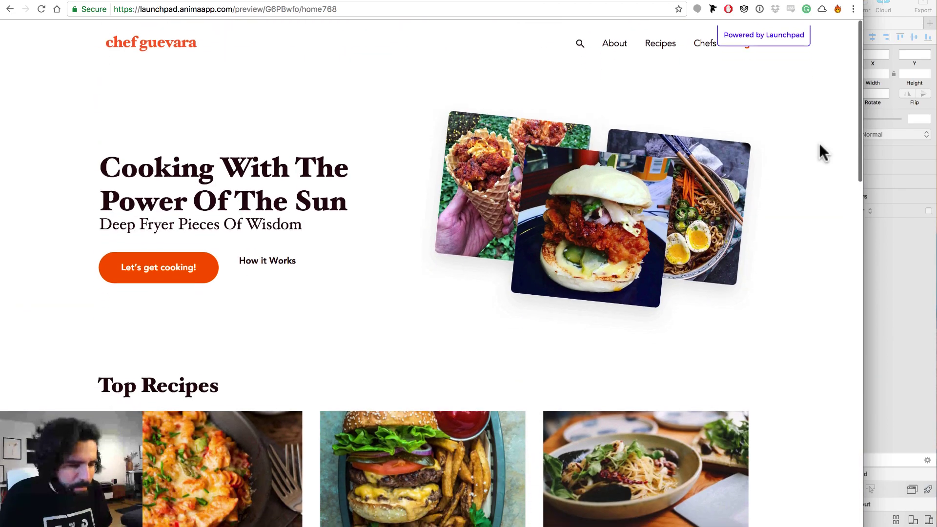
{"action": "scroll", "coordinate": [452, 181], "scroll_direction": "down", "scroll_amount": 20}
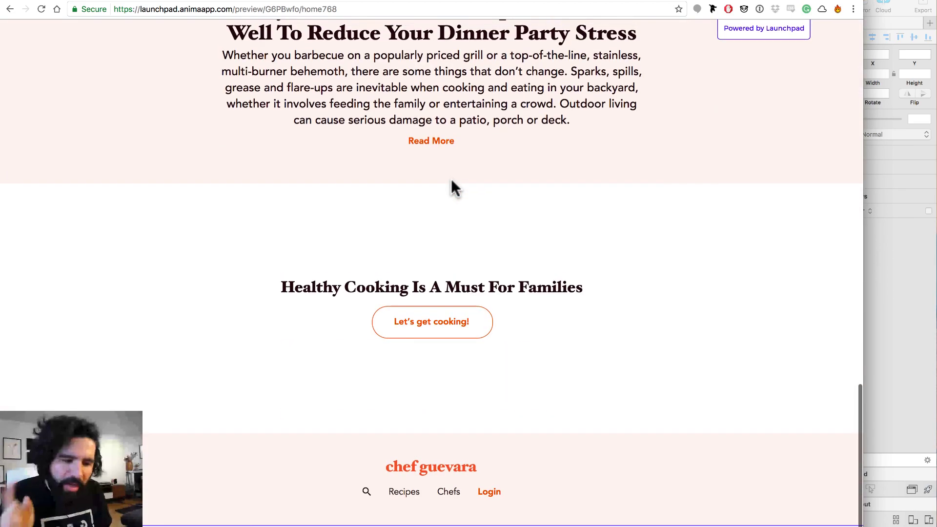
{"action": "scroll", "coordinate": [451, 178], "scroll_direction": "up", "scroll_amount": 5}
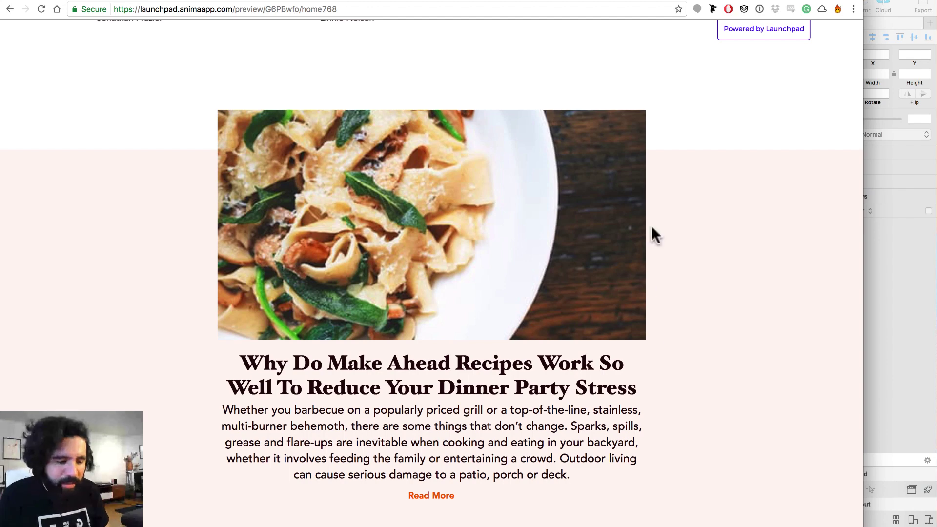
Load the pasted Bob's Burgers YouTube URL, select its address, and pause the video
{"action": "left_click", "coordinate": [293, 9]}
{"action": "type", "text": "https://www.youtube.com/watch?v=basFyoMSjds"}
{"action": "key", "text": "Return"}
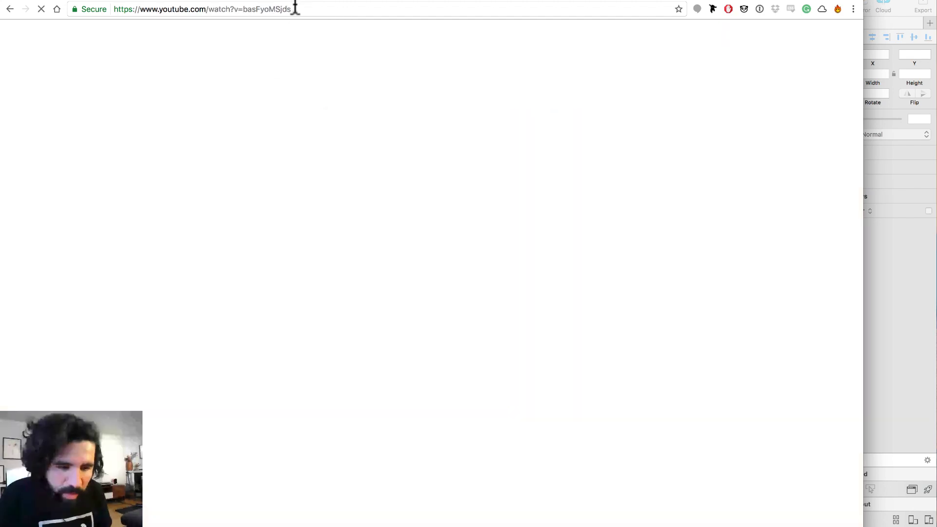
{"action": "left_click", "coordinate": [294, 9]}
{"action": "key", "text": "super+c"}
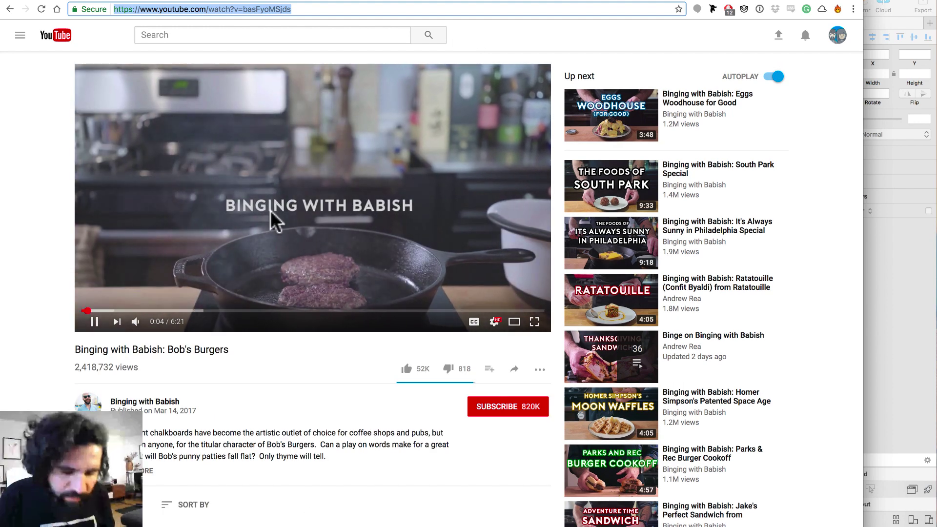
{"action": "left_click", "coordinate": [342, 122]}
Dismiss the Launchpad notice and make the first pasta image a YouTube Video Player
{"action": "key", "text": "super+Tab"}
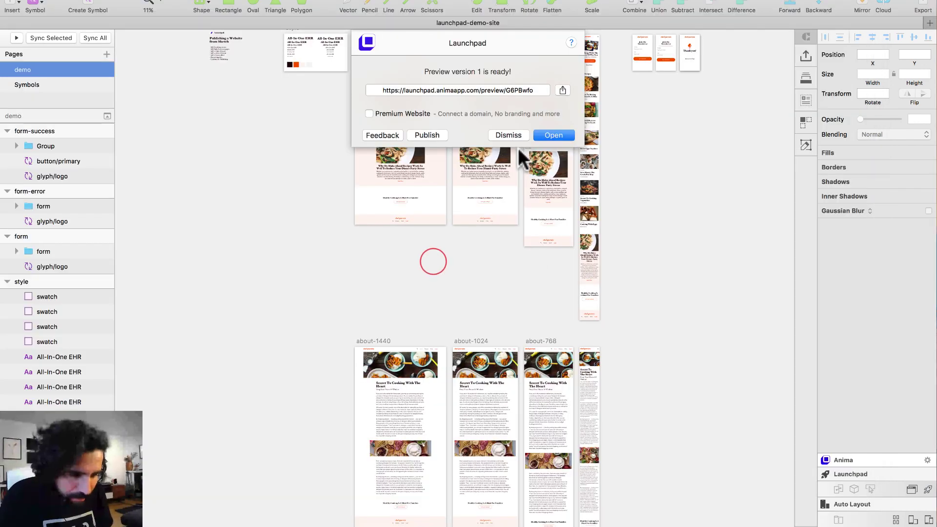
{"action": "left_click", "coordinate": [511, 135]}
{"action": "left_click", "coordinate": [314, 150]}
{"action": "left_click_drag", "start_coordinate": [355, 109], "coordinate": [562, 277]}
{"action": "key", "text": "super+2"}
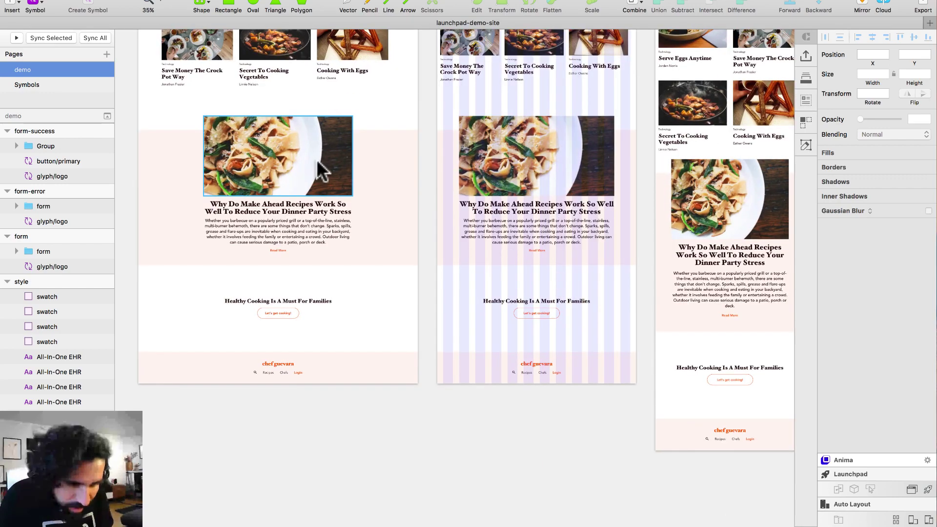
{"action": "left_click", "coordinate": [316, 159]}
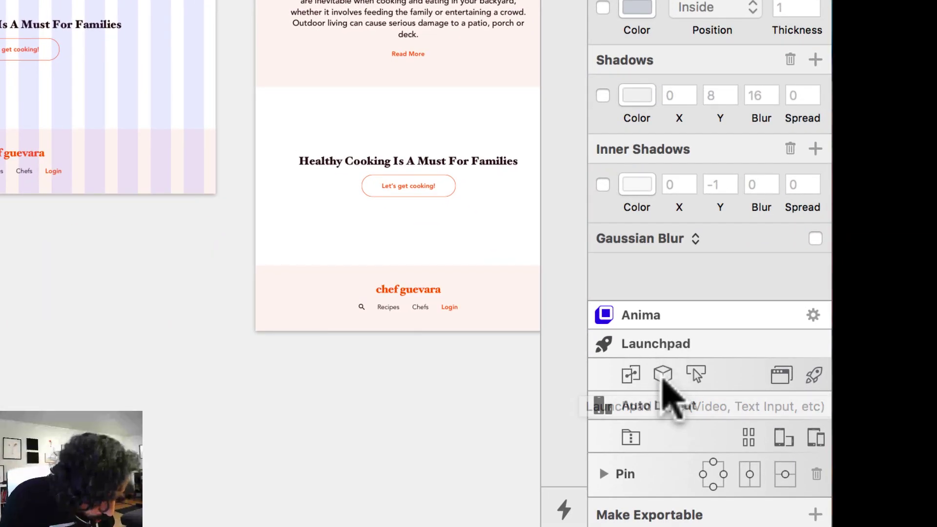
{"action": "left_click", "coordinate": [663, 374]}
{"action": "left_click", "coordinate": [693, 429]}
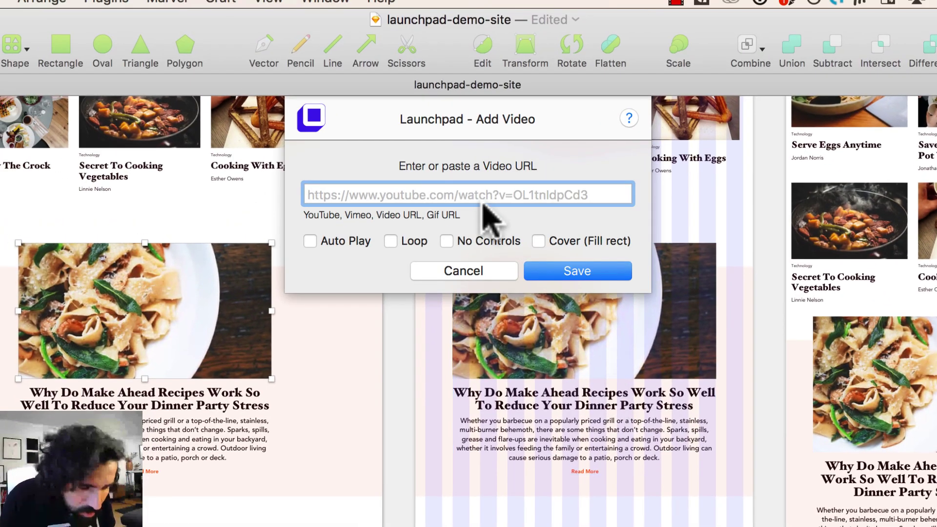
{"action": "key", "text": "super+v"}
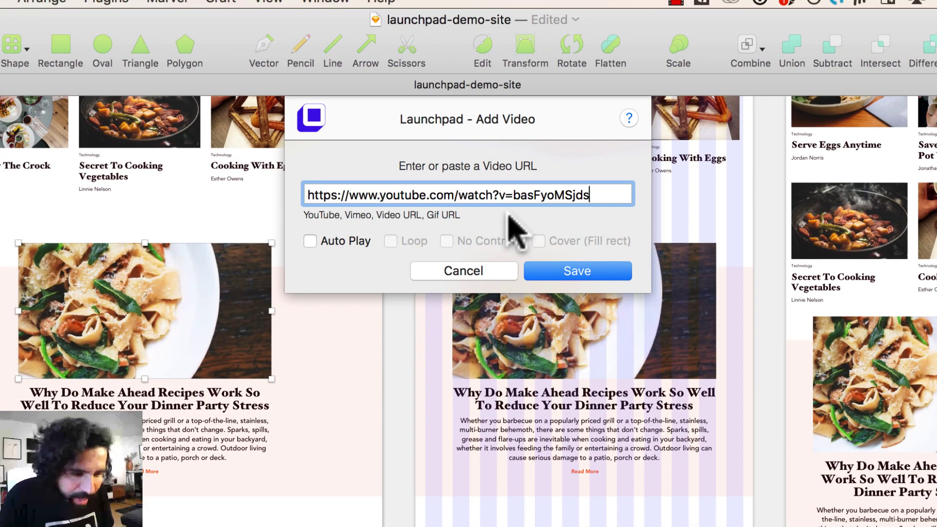
{"action": "left_click", "coordinate": [558, 268]}
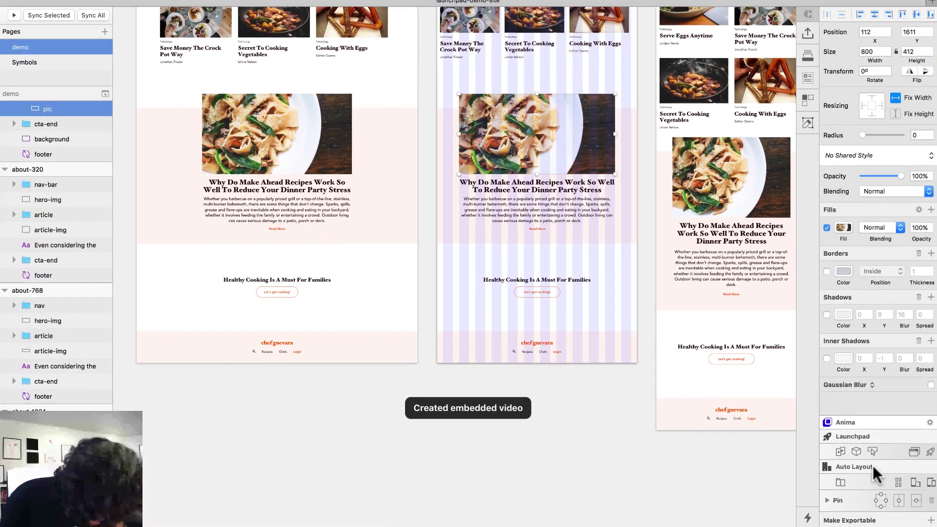
Turn the pasta images on the remaining three home artboards into YouTube video players
{"action": "left_click", "coordinate": [854, 447]}
{"action": "left_click", "coordinate": [874, 478]}
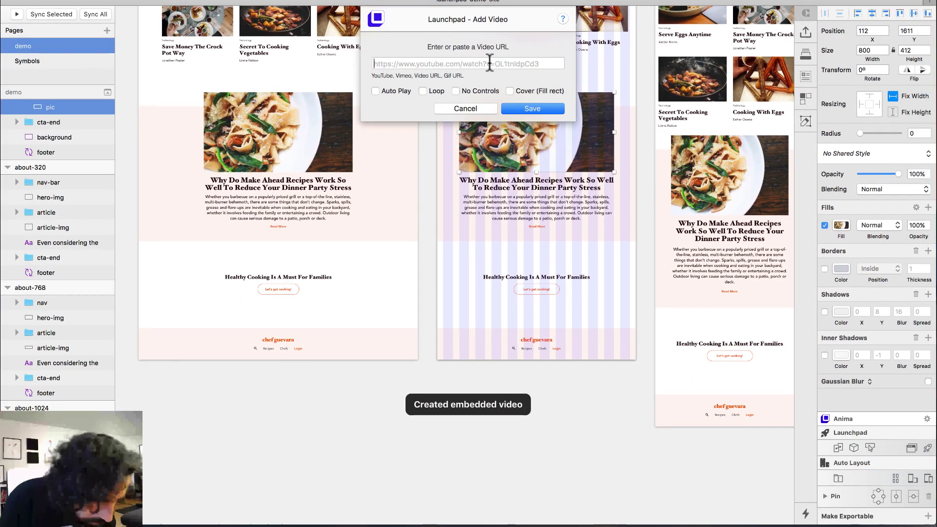
{"action": "left_click", "coordinate": [539, 113]}
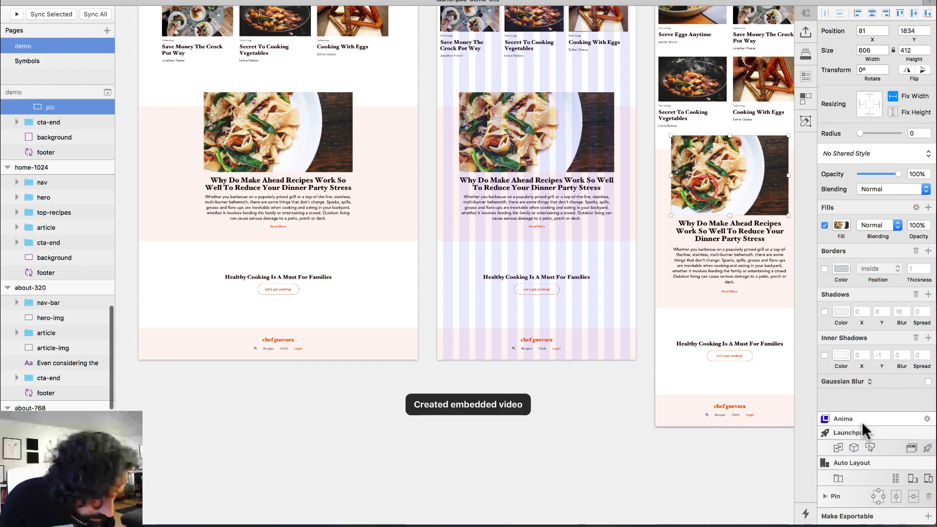
{"action": "left_click", "coordinate": [854, 448]}
{"action": "left_click", "coordinate": [866, 474]}
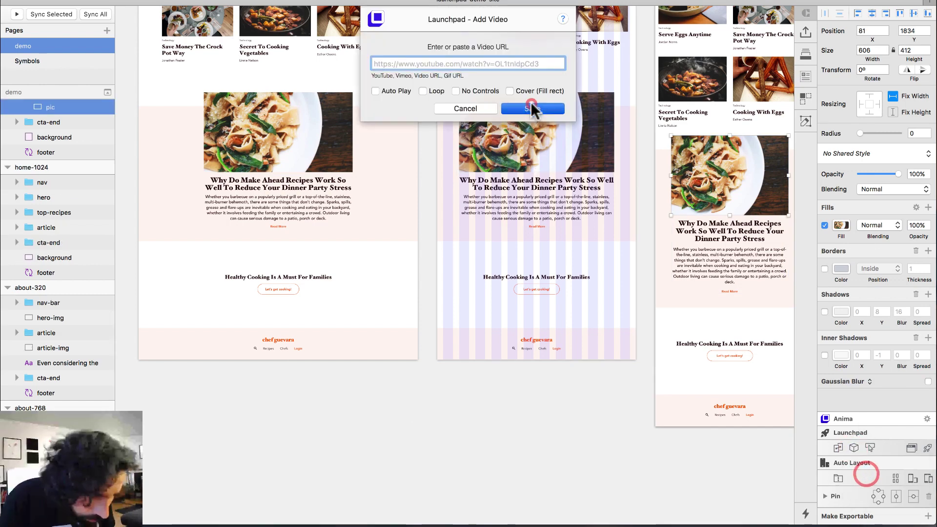
{"action": "left_click", "coordinate": [532, 104]}
{"action": "left_click", "coordinate": [854, 448]}
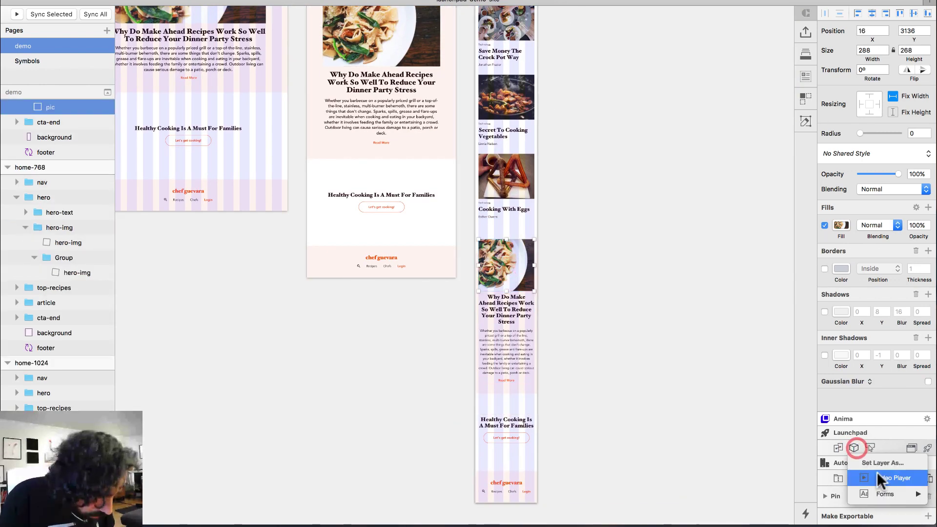
{"action": "left_click", "coordinate": [878, 473]}
{"action": "key", "text": "super+v"}
{"action": "left_click", "coordinate": [537, 108]}
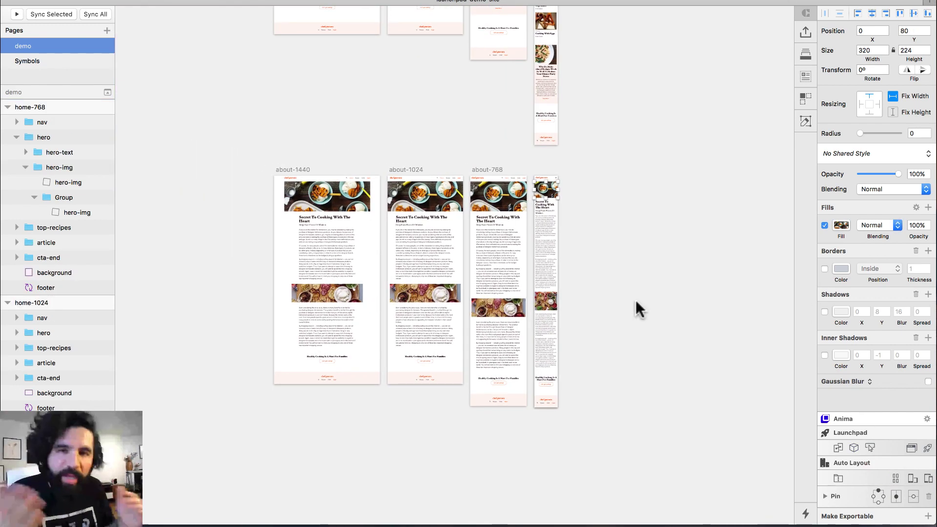
Upload a new Launchpad website preview of the site
{"action": "left_click", "coordinate": [928, 448]}
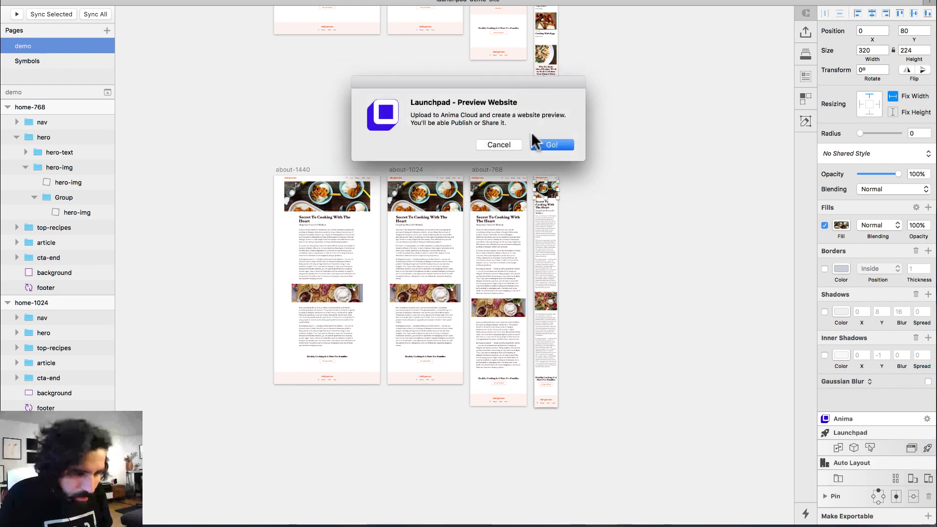
{"action": "left_click", "coordinate": [557, 146]}
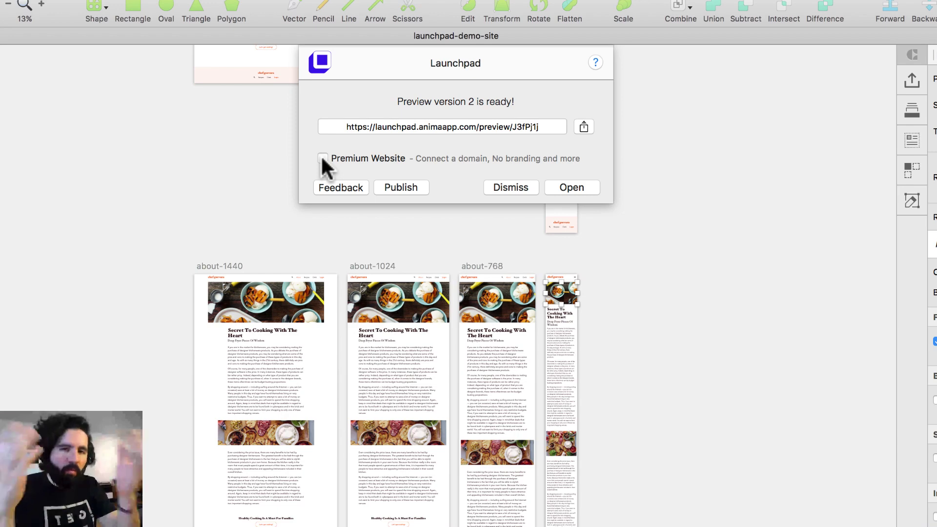
Review the Premium Website settings, cancel without changes, and open the new preview
{"action": "left_click", "coordinate": [331, 157]}
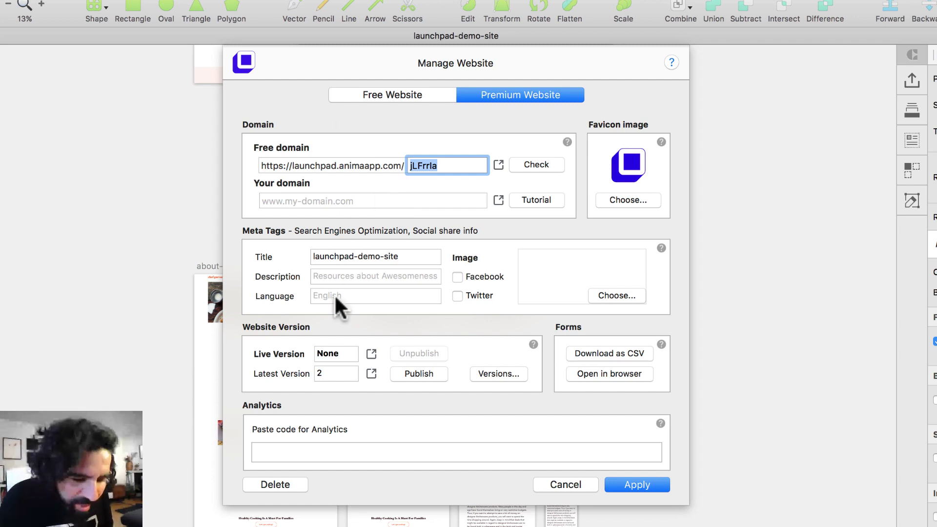
{"action": "left_click", "coordinate": [417, 95]}
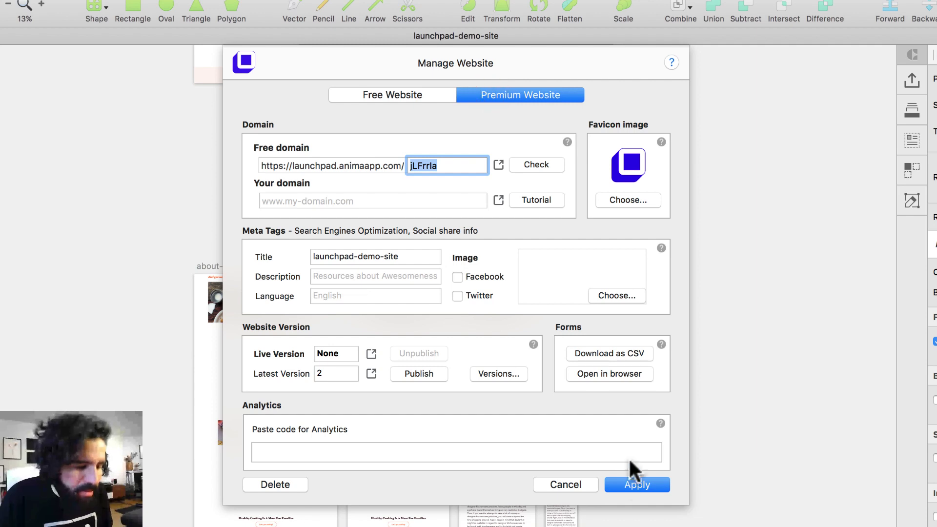
{"action": "left_click", "coordinate": [580, 482]}
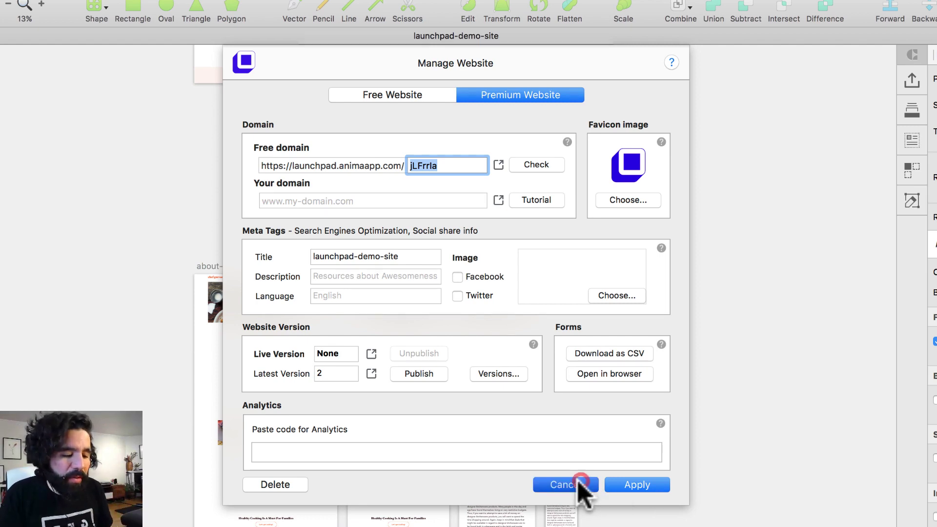
{"action": "left_click", "coordinate": [581, 187]}
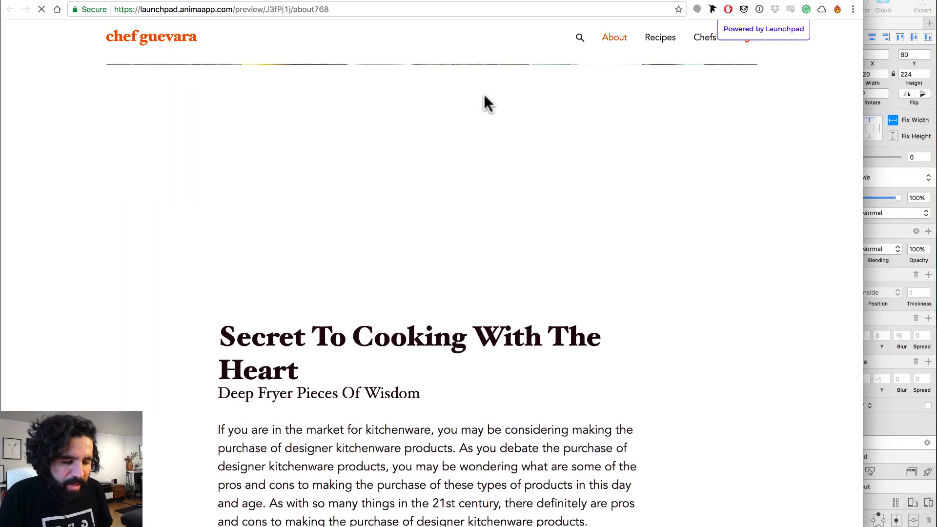
Go to the preview's home page and play, then pause, the embedded Bob's Burgers video
{"action": "left_click", "coordinate": [144, 38]}
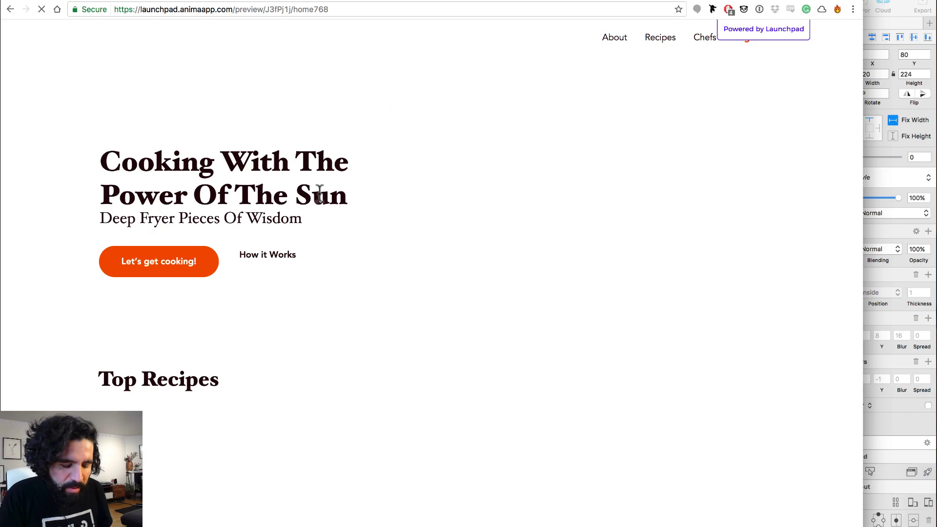
{"action": "scroll", "coordinate": [534, 223], "scroll_direction": "down", "scroll_amount": 10}
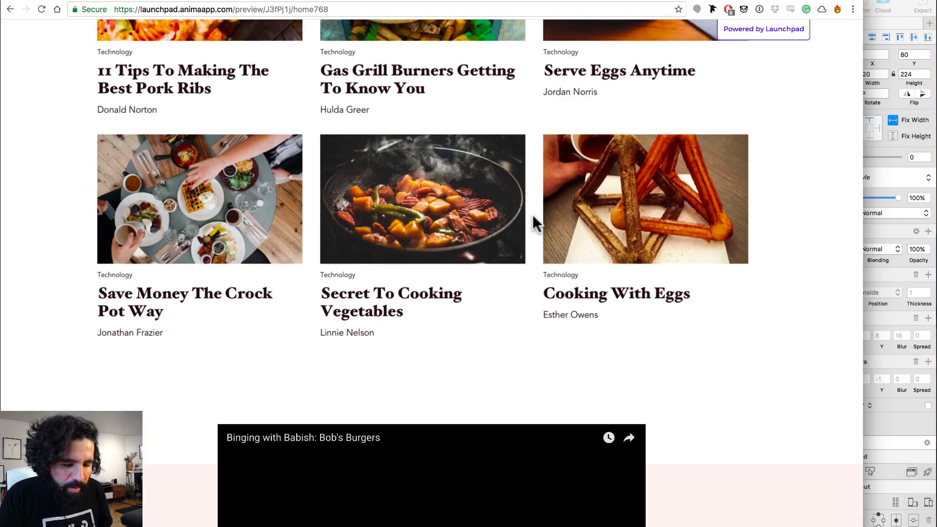
{"action": "scroll", "coordinate": [534, 223], "scroll_direction": "down", "scroll_amount": 7}
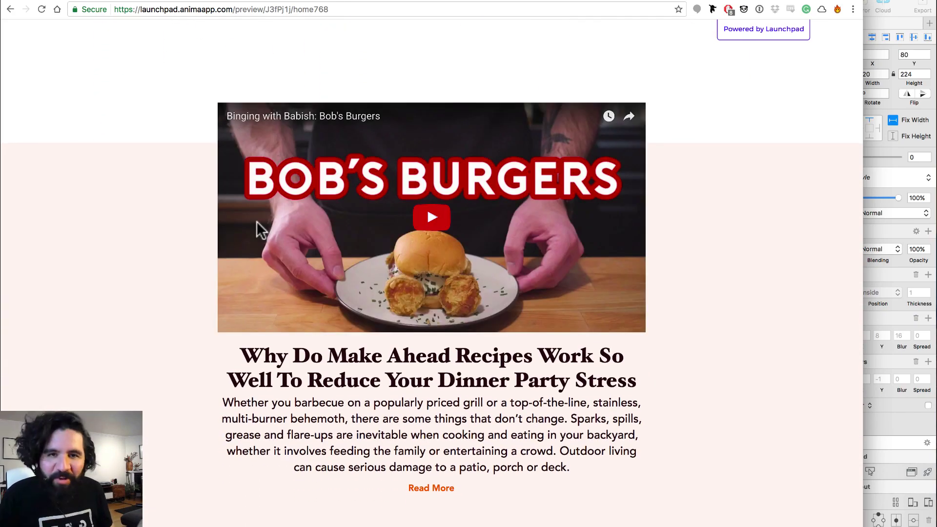
{"action": "left_click", "coordinate": [397, 195]}
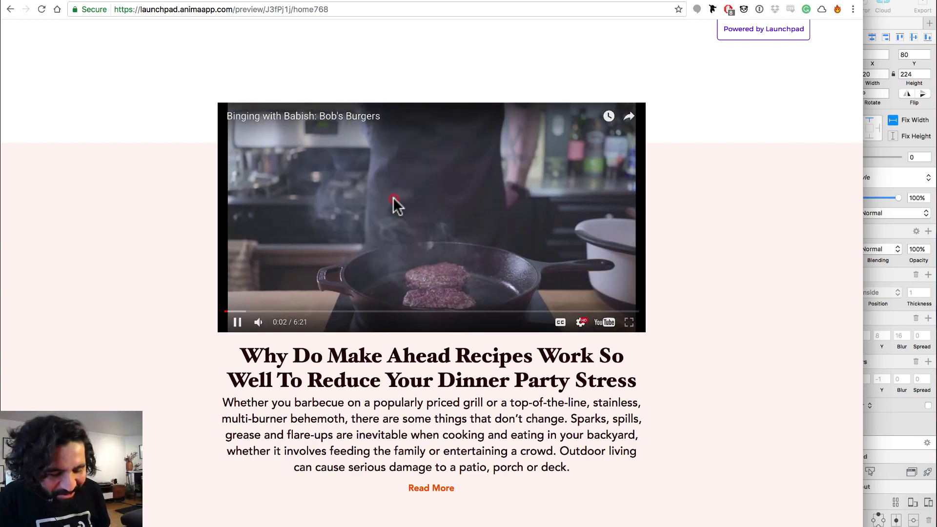
{"action": "left_click", "coordinate": [394, 204]}
{"action": "scroll", "coordinate": [396, 274], "scroll_direction": "down", "scroll_amount": 8}
{"action": "scroll", "coordinate": [396, 274], "scroll_direction": "up", "scroll_amount": 6}
{"action": "scroll", "coordinate": [396, 274], "scroll_direction": "up", "scroll_amount": 20}
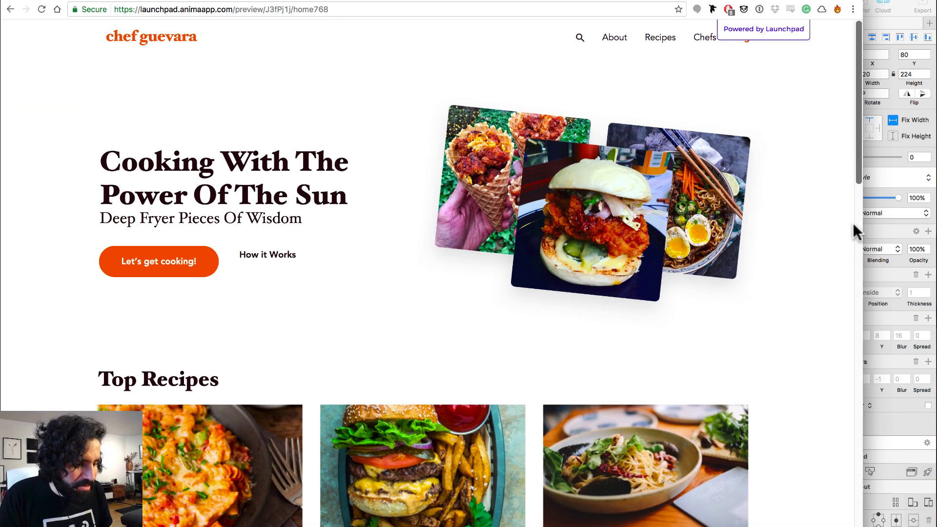
Narrow the browser to the mobile layout, widen it back, and return to Sketch
{"action": "mouse_move", "coordinate": [861, 227]}
{"action": "left_mouse_down"}
{"action": "mouse_move", "coordinate": [733, 209]}
{"action": "mouse_move", "coordinate": [361, 270]}
{"action": "mouse_move", "coordinate": [289, 271]}
{"action": "mouse_move", "coordinate": [913, 262]}
{"action": "mouse_move", "coordinate": [315, 270]}
{"action": "mouse_move", "coordinate": [107, 250]}
{"action": "left_mouse_up"}
{"action": "scroll", "coordinate": [125, 230], "scroll_direction": "down", "scroll_amount": 15}
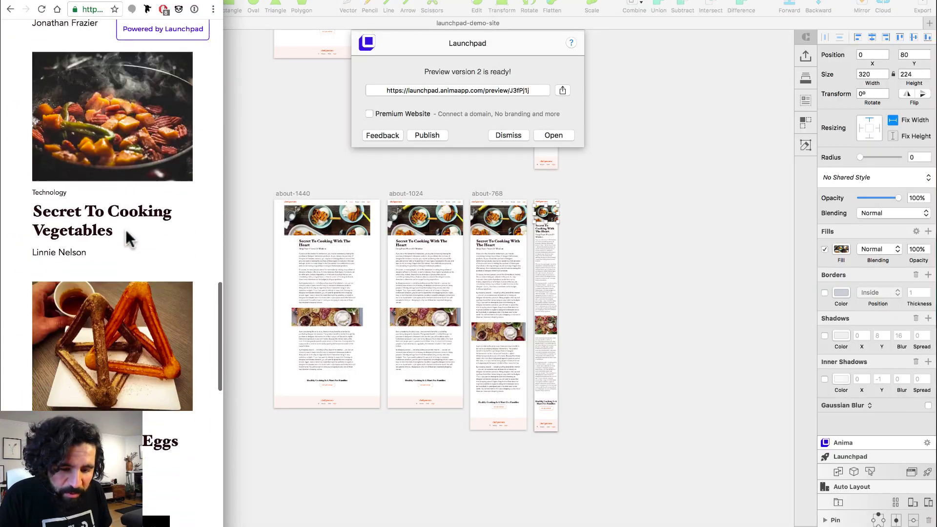
{"action": "scroll", "coordinate": [125, 229], "scroll_direction": "up", "scroll_amount": 20}
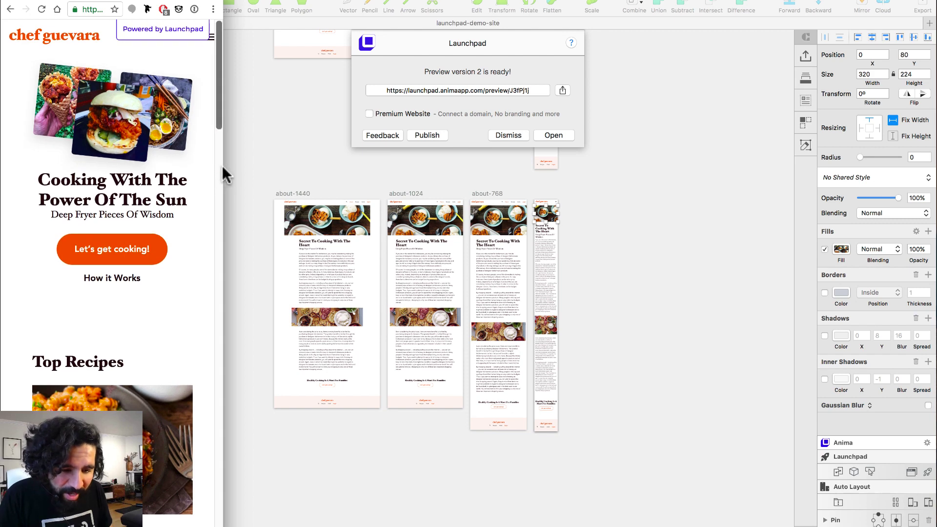
{"action": "left_click_drag", "start_coordinate": [222, 166], "coordinate": [828, 213]}
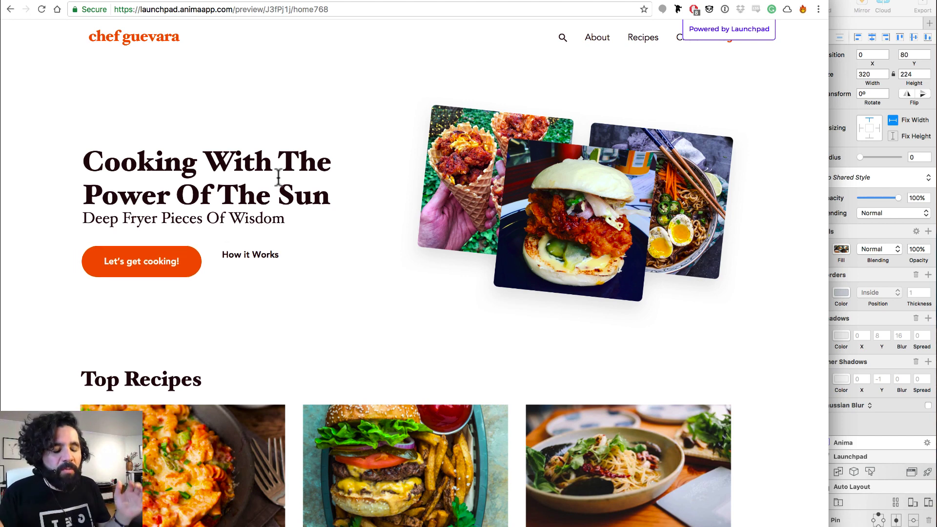
{"action": "left_click", "coordinate": [877, 177]}
{"action": "left_click", "coordinate": [739, 307]}
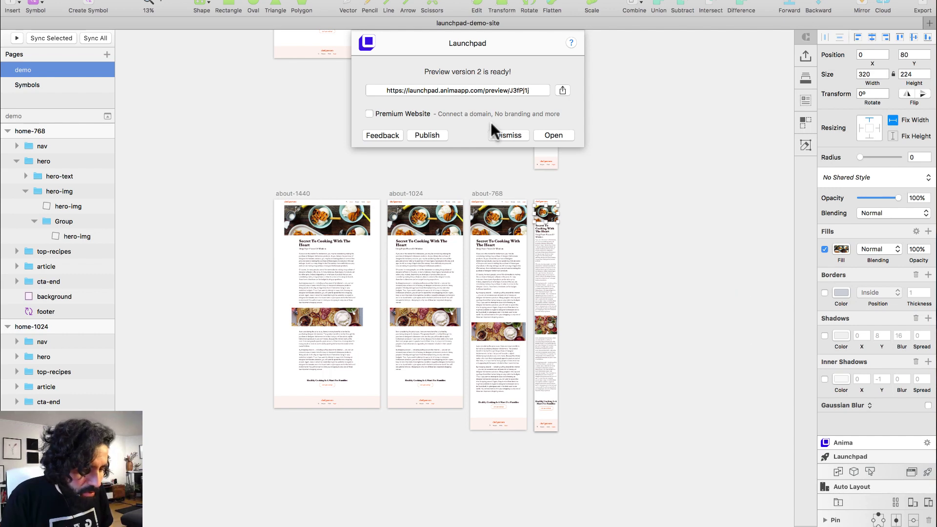
Close the preview notice and launchpad-demo-site's Sites Manager settings without changes
{"action": "left_click", "coordinate": [509, 135]}
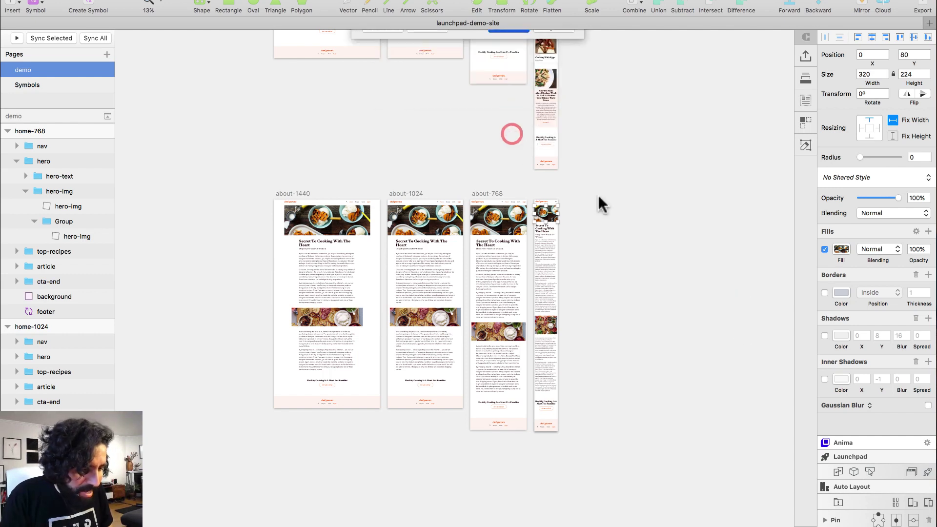
{"action": "left_click", "coordinate": [912, 471]}
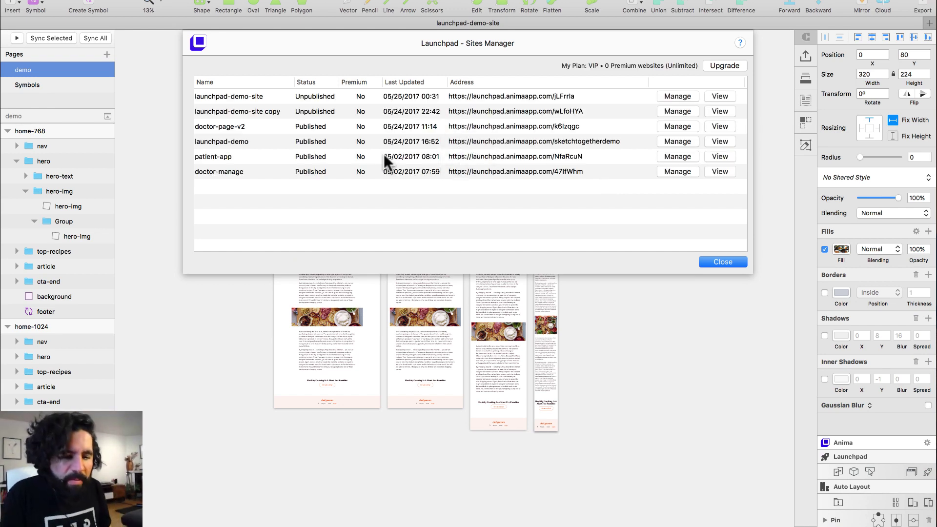
{"action": "left_click", "coordinate": [693, 93]}
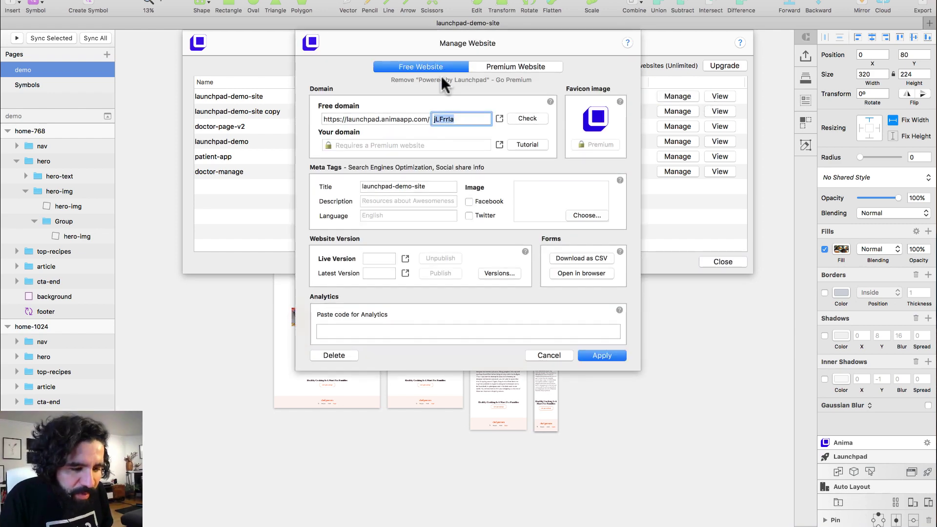
{"action": "left_click", "coordinate": [495, 67]}
{"action": "left_click", "coordinate": [548, 353]}
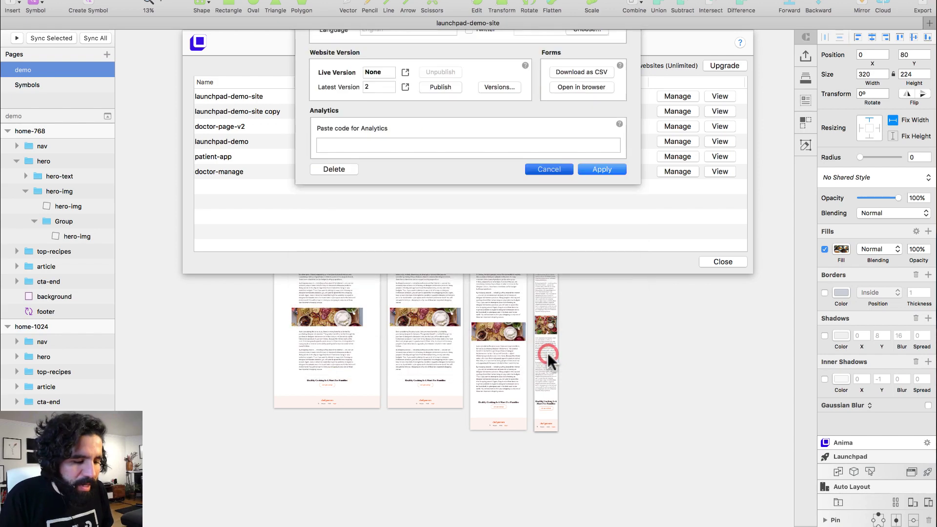
{"action": "left_click", "coordinate": [722, 262]}
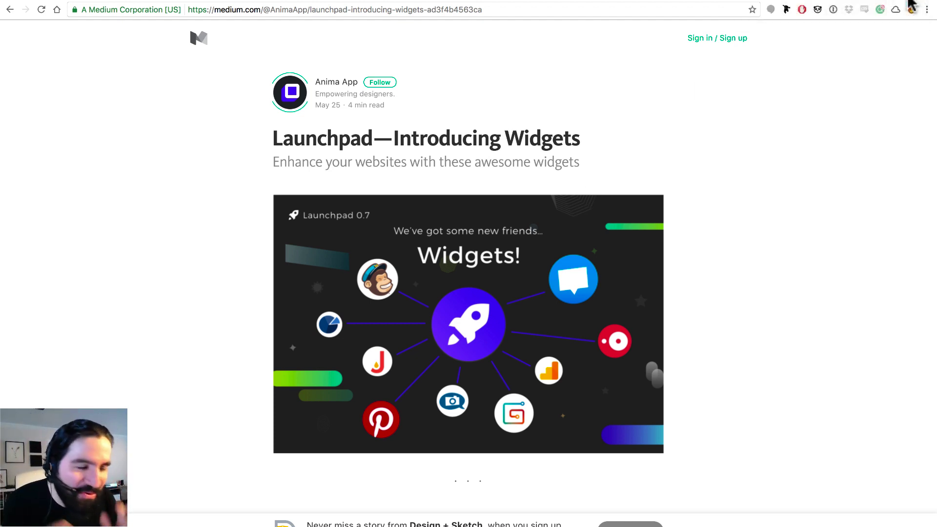
{"action": "left_click", "coordinate": [909, 4]}
{"action": "scroll", "coordinate": [230, 183], "scroll_direction": "down", "scroll_amount": 5}
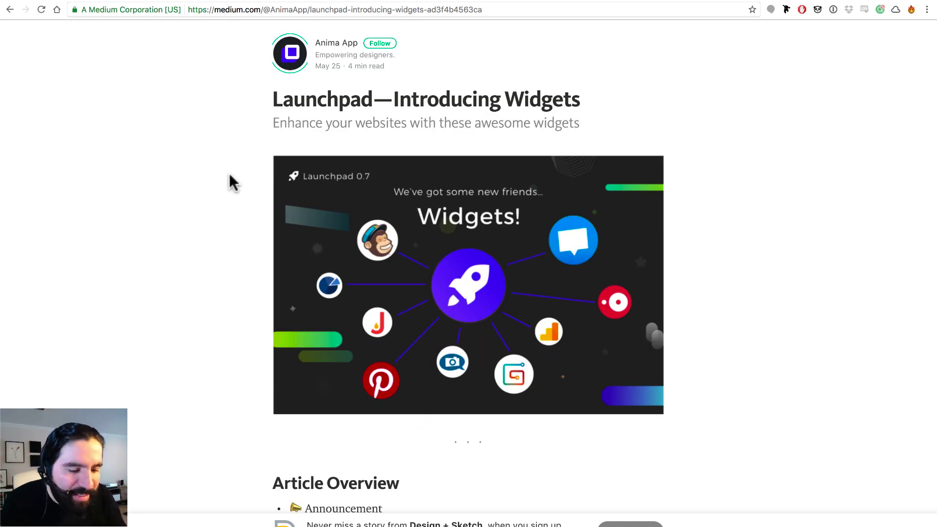
{"action": "scroll", "coordinate": [230, 182], "scroll_direction": "down", "scroll_amount": 1}
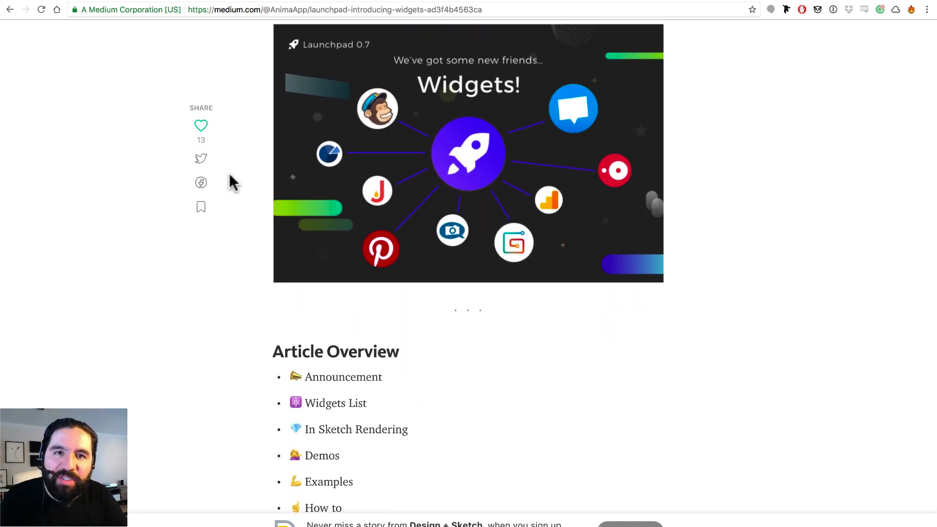
{"action": "scroll", "coordinate": [232, 182], "scroll_direction": "down", "scroll_amount": 1}
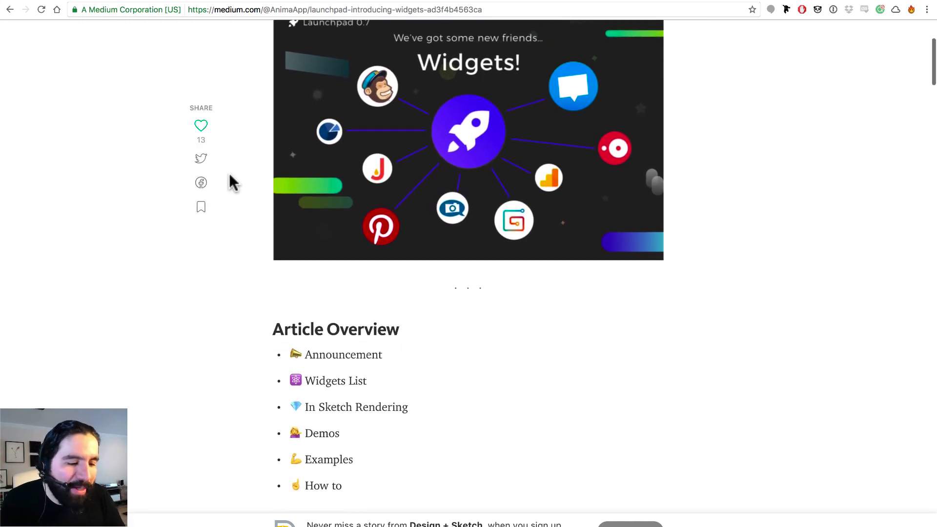
{"action": "scroll", "coordinate": [232, 182], "scroll_direction": "down", "scroll_amount": 20}
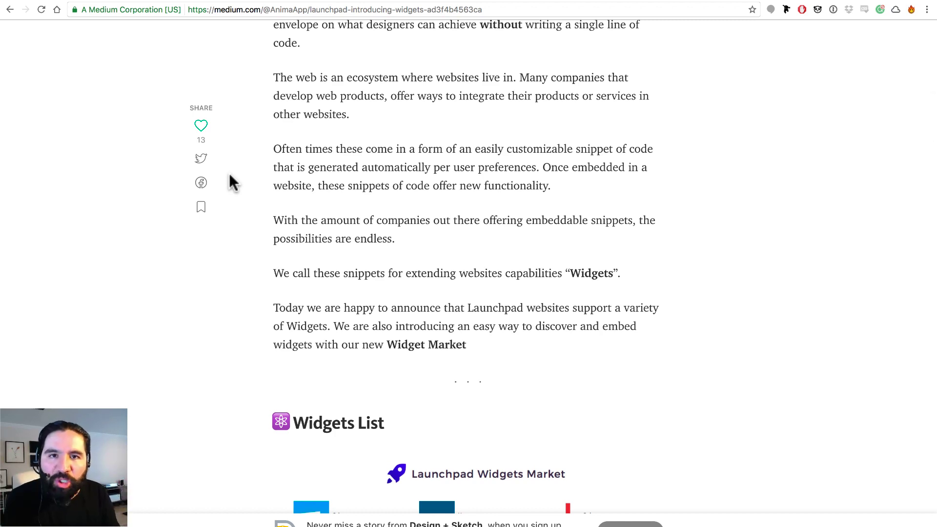
{"action": "scroll", "coordinate": [233, 183], "scroll_direction": "up", "scroll_amount": 20}
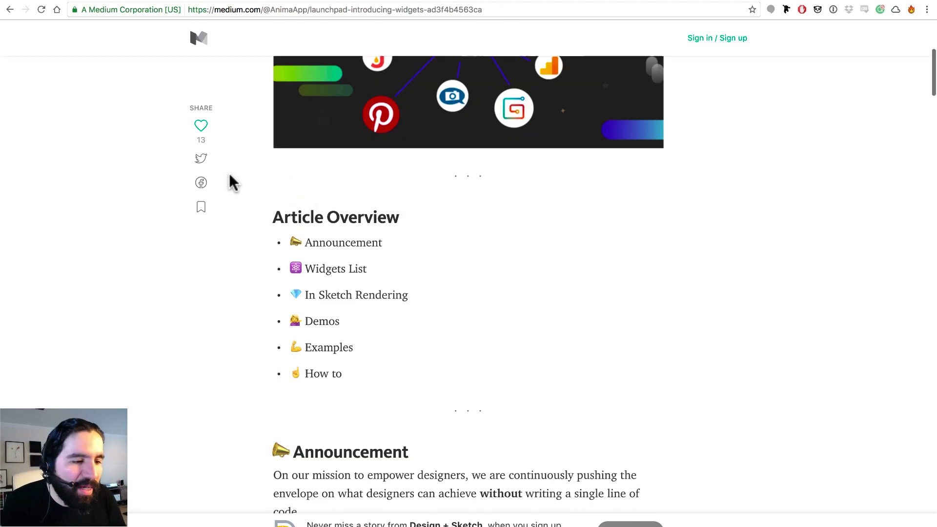
{"action": "scroll", "coordinate": [232, 182], "scroll_direction": "up", "scroll_amount": 3}
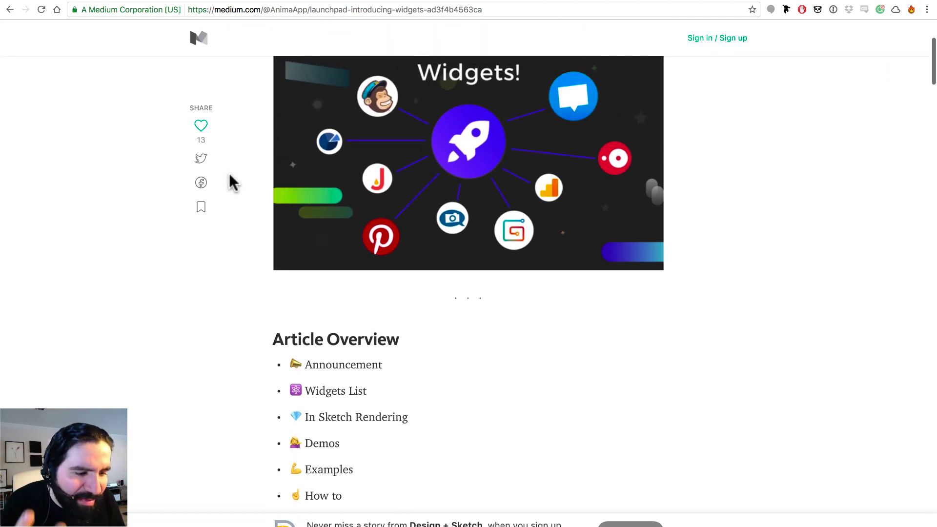
{"action": "scroll", "coordinate": [233, 182], "scroll_direction": "down", "scroll_amount": 8}
{"action": "scroll", "coordinate": [232, 183], "scroll_direction": "down", "scroll_amount": 12}
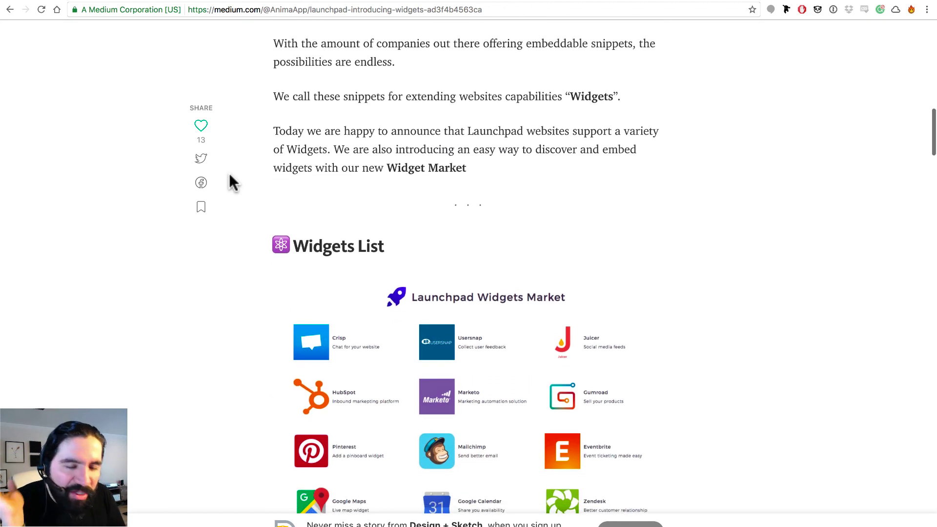
{"action": "scroll", "coordinate": [233, 182], "scroll_direction": "down", "scroll_amount": 1}
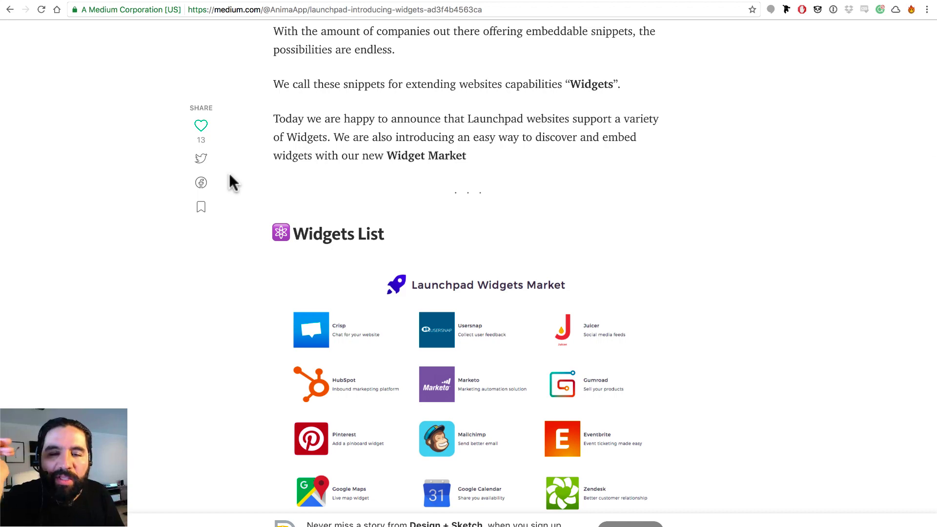
{"action": "scroll", "coordinate": [233, 182], "scroll_direction": "down", "scroll_amount": 2}
{"action": "scroll", "coordinate": [232, 182], "scroll_direction": "down", "scroll_amount": 4}
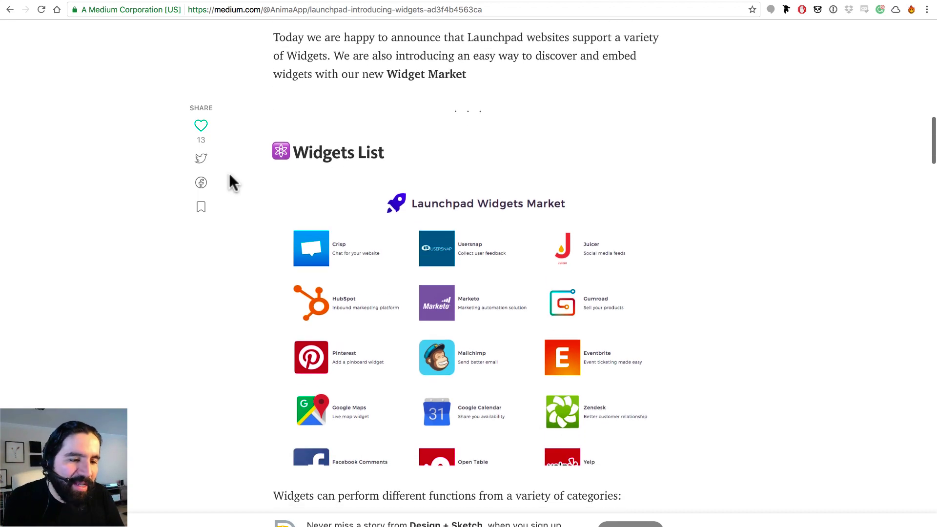
{"action": "scroll", "coordinate": [233, 182], "scroll_direction": "down", "scroll_amount": 15}
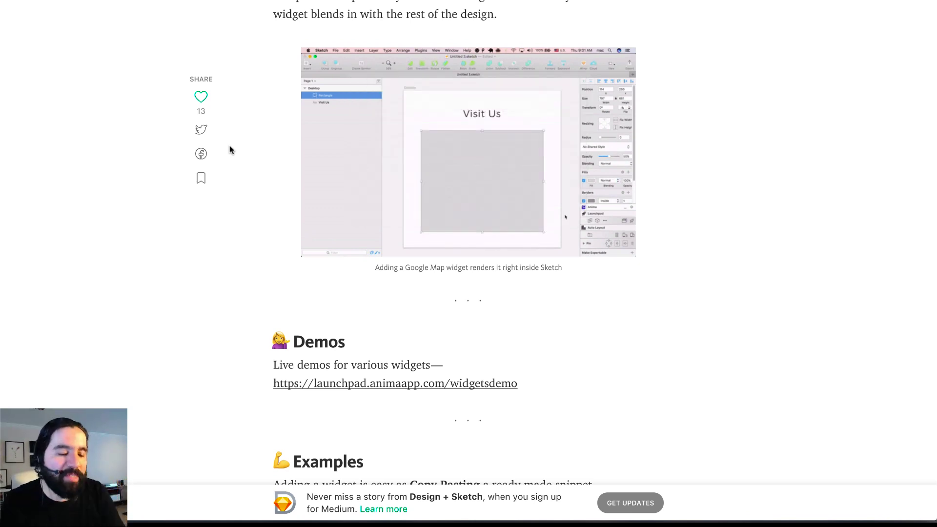
{"action": "key", "text": "super+Tab"}
{"action": "key", "text": "super+Tab"}
{"action": "key", "text": "super+Tab"}
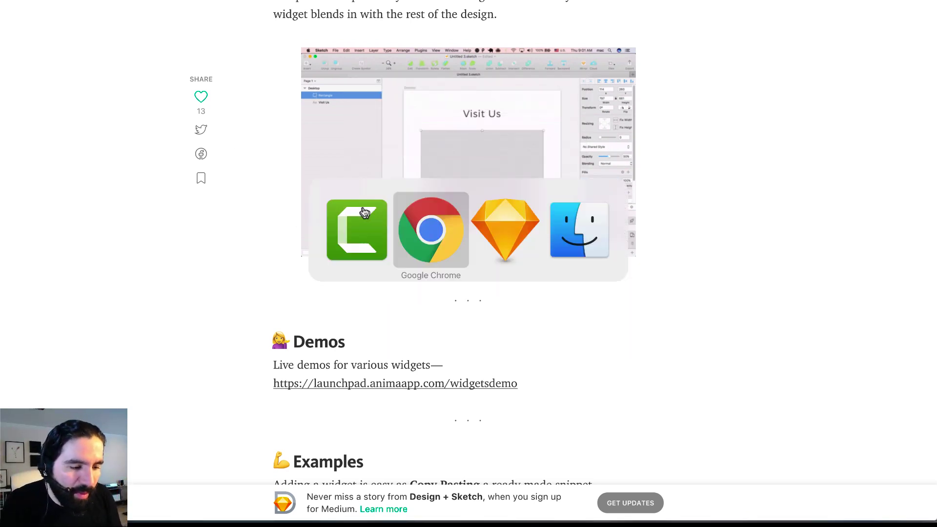
Zoom to fit all artboards and expand the Anima panel
{"action": "key", "text": "super+1"}
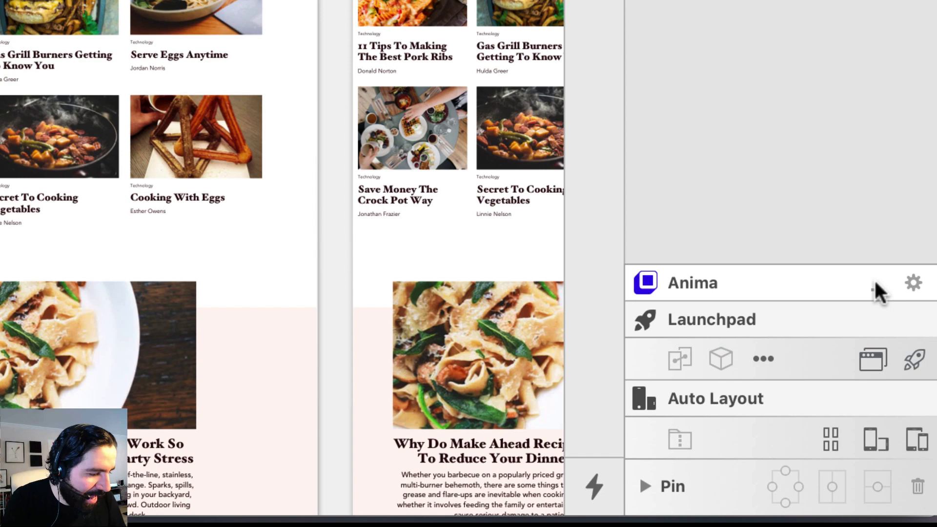
{"action": "left_click", "coordinate": [875, 283]}
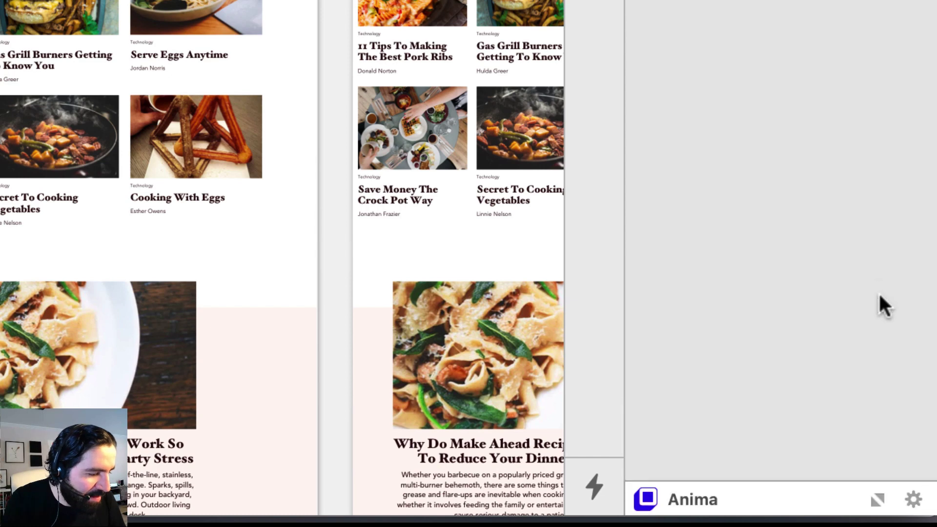
{"action": "left_click", "coordinate": [878, 499]}
{"action": "left_click", "coordinate": [876, 283]}
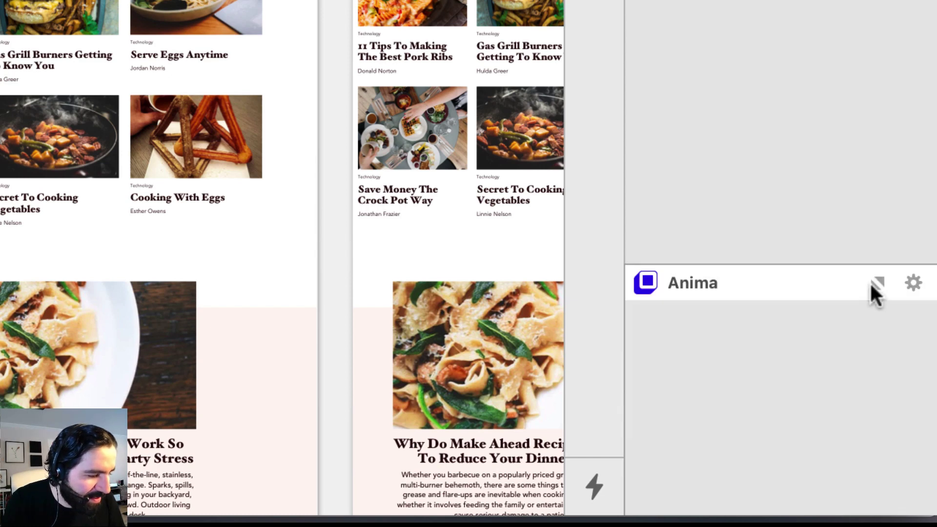
{"action": "left_click", "coordinate": [876, 498]}
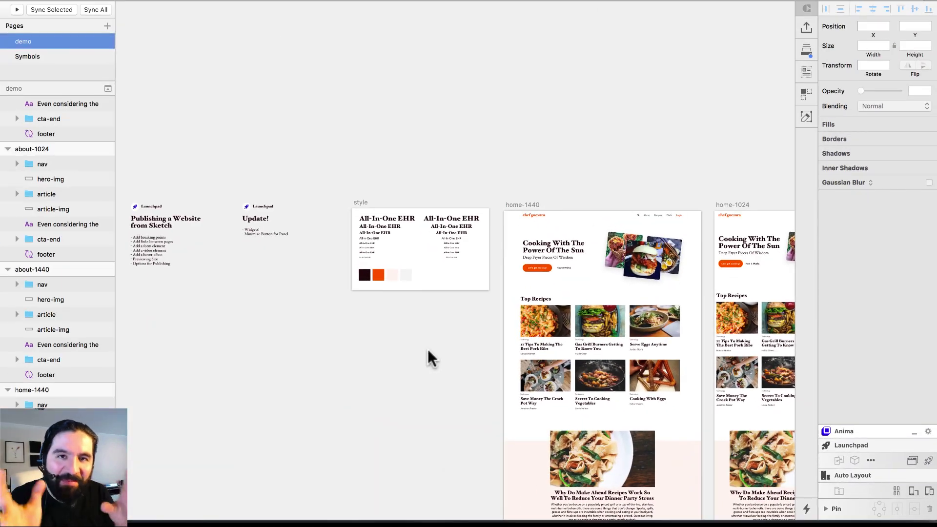
Select the home-1440 artboard by its title
{"action": "scroll", "coordinate": [428, 350], "scroll_direction": "right", "scroll_amount": 5}
{"action": "left_click_drag", "start_coordinate": [414, 195], "coordinate": [578, 415]}
{"action": "scroll", "coordinate": [586, 417], "scroll_direction": "up", "scroll_amount": 5}
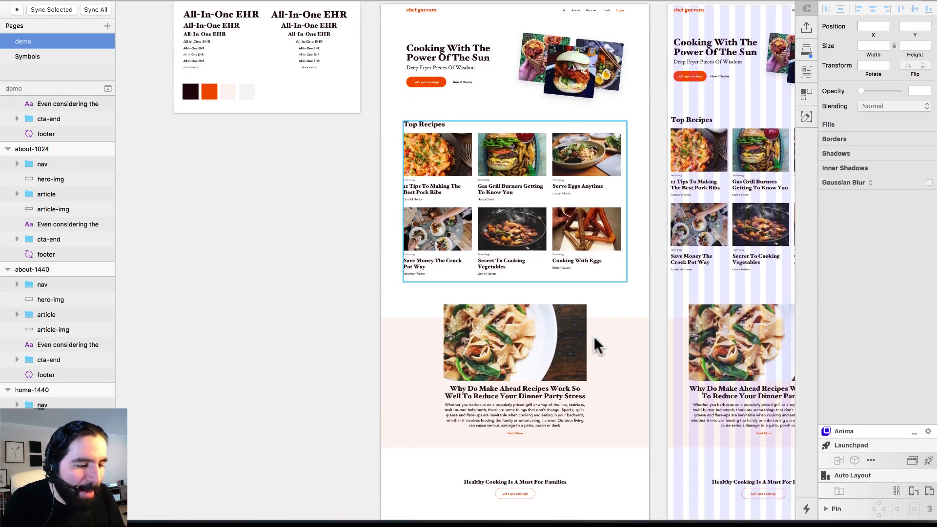
{"action": "scroll", "coordinate": [594, 336], "scroll_direction": "down", "scroll_amount": 5}
{"action": "scroll", "coordinate": [596, 346], "scroll_direction": "down", "scroll_amount": 3}
{"action": "left_click", "coordinate": [413, 16]}
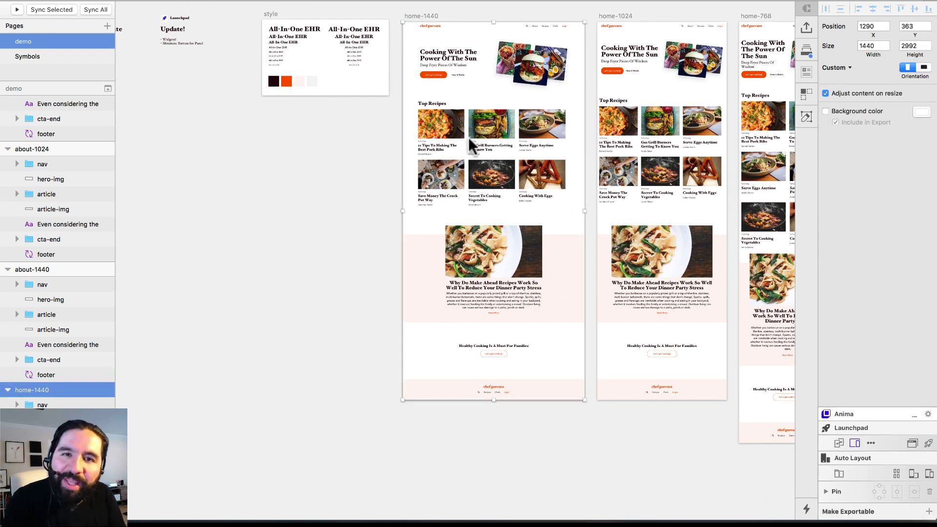
{"action": "scroll", "coordinate": [497, 207], "scroll_direction": "right", "scroll_amount": 1}
Make the home-1440 artboard taller without adjusting content, adding space above the footer
{"action": "scroll", "coordinate": [444, 331], "scroll_direction": "down", "scroll_amount": 2}
{"action": "scroll", "coordinate": [470, 338], "scroll_direction": "right", "scroll_amount": 1}
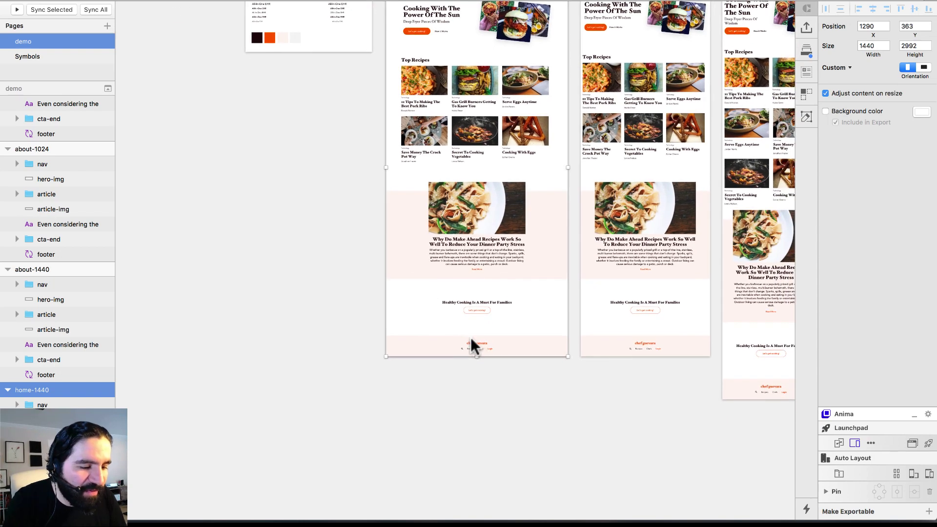
{"action": "left_click_drag", "start_coordinate": [476, 356], "coordinate": [493, 431]}
{"action": "key", "text": "ctrl+z"}
{"action": "left_click", "coordinate": [825, 93]}
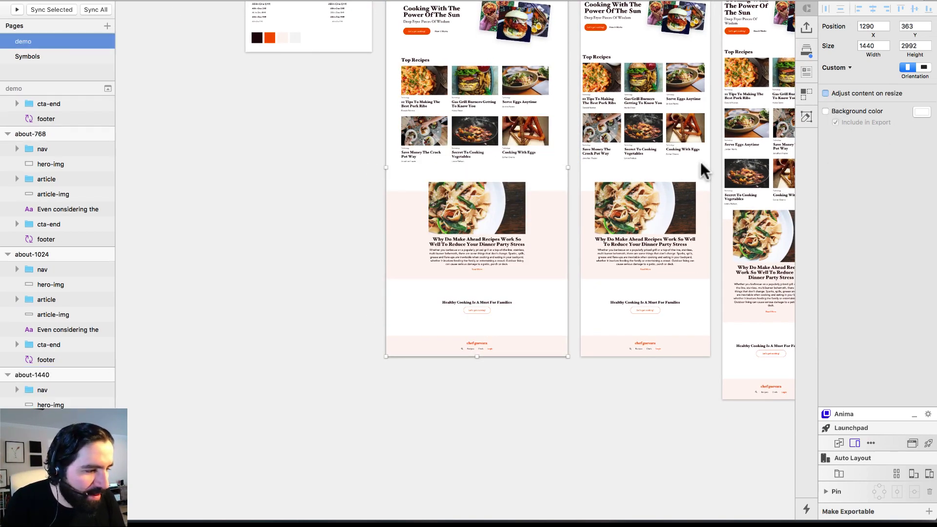
{"action": "left_click_drag", "start_coordinate": [477, 356], "coordinate": [481, 458]}
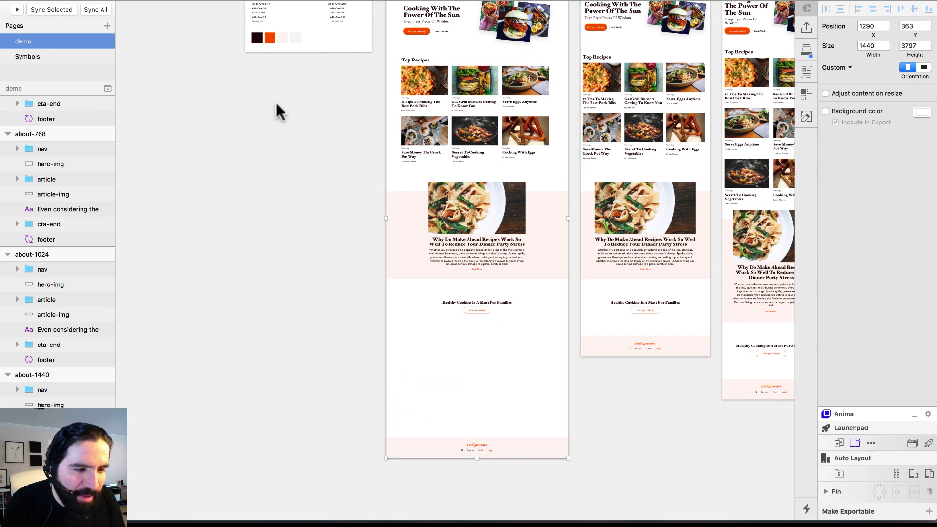
Draw a placeholder rectangle above the footer and widen it to 968 using the layout grid
{"action": "key", "text": "r"}
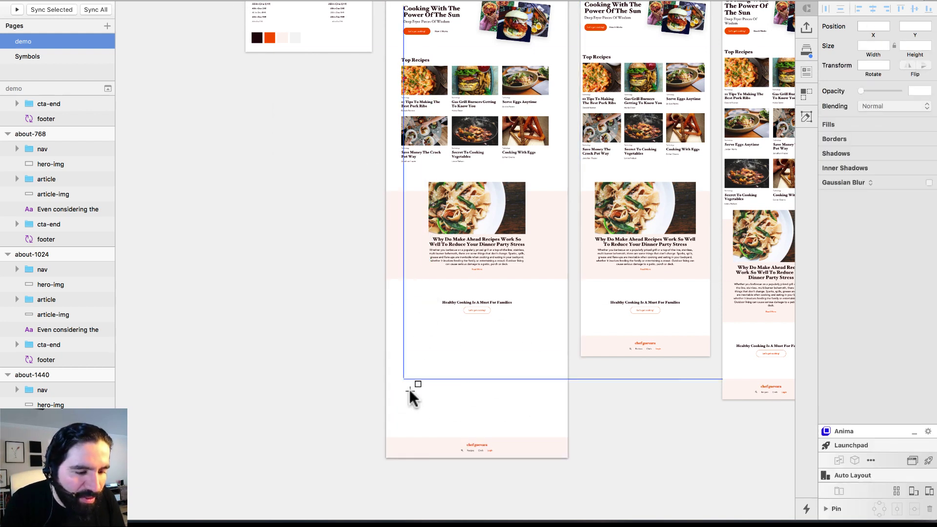
{"action": "left_click_drag", "start_coordinate": [394, 320], "coordinate": [551, 391]}
{"action": "scroll", "coordinate": [452, 219], "scroll_direction": "up", "scroll_amount": 5}
{"action": "key", "text": "ctrl+l"}
{"action": "left_click_drag", "start_coordinate": [452, 220], "coordinate": [559, 217]}
Move the placeholder rectangle up beneath the Healthy Cooking call-to-action
{"action": "scroll", "coordinate": [559, 217], "scroll_direction": "up", "scroll_amount": 3}
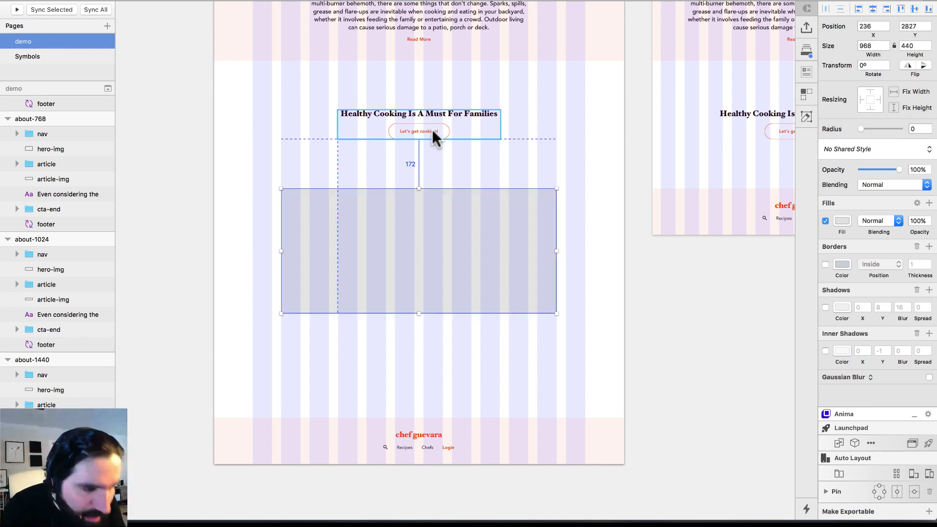
{"action": "left_click_drag", "start_coordinate": [465, 296], "coordinate": [466, 288]}
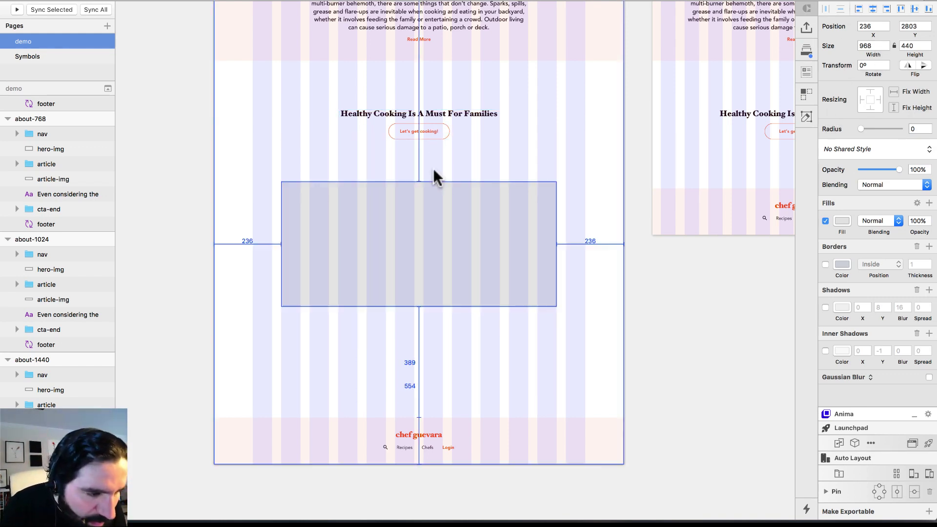
{"action": "left_click", "coordinate": [450, 445]}
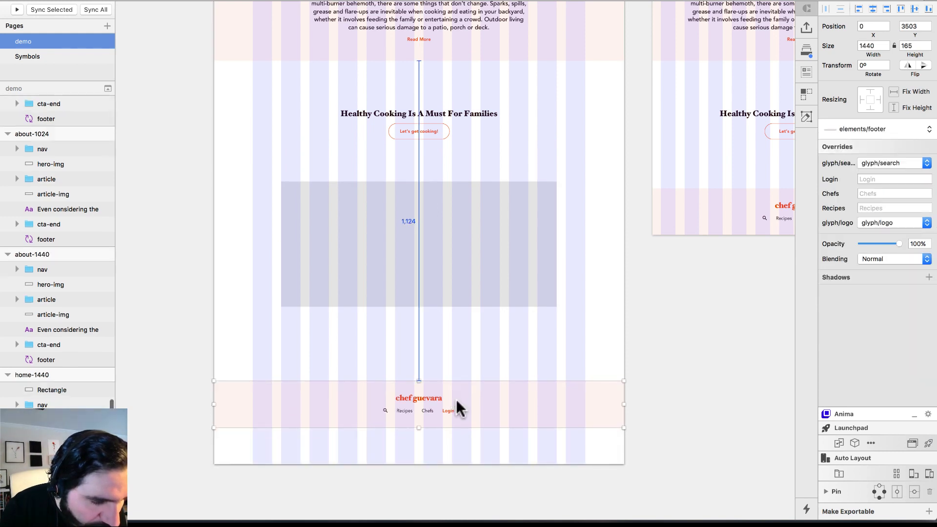
{"action": "left_click", "coordinate": [456, 399]}
{"action": "key", "text": "a"}
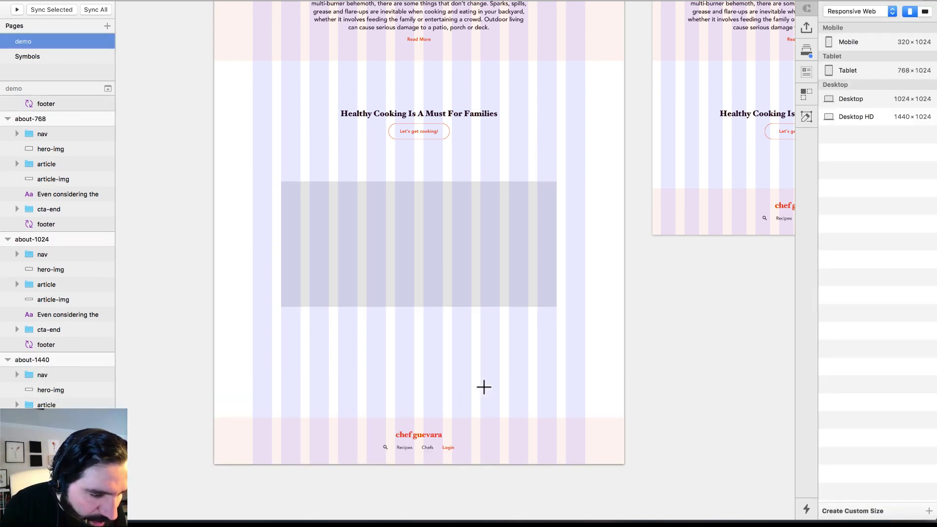
{"action": "key", "text": "Escape"}
{"action": "left_click", "coordinate": [460, 267]}
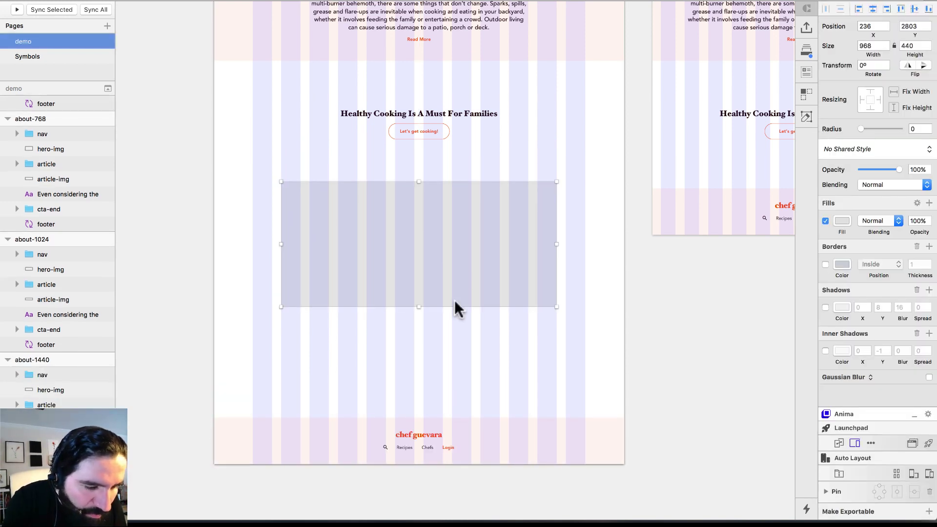
Shorten the home-1440 artboard to 3552 high, then bring up Launchpad's layer-type options for the rectangle
{"action": "left_click", "coordinate": [418, 465]}
{"action": "left_click_drag", "start_coordinate": [418, 464], "coordinate": [426, 393]}
{"action": "left_click", "coordinate": [428, 286]}
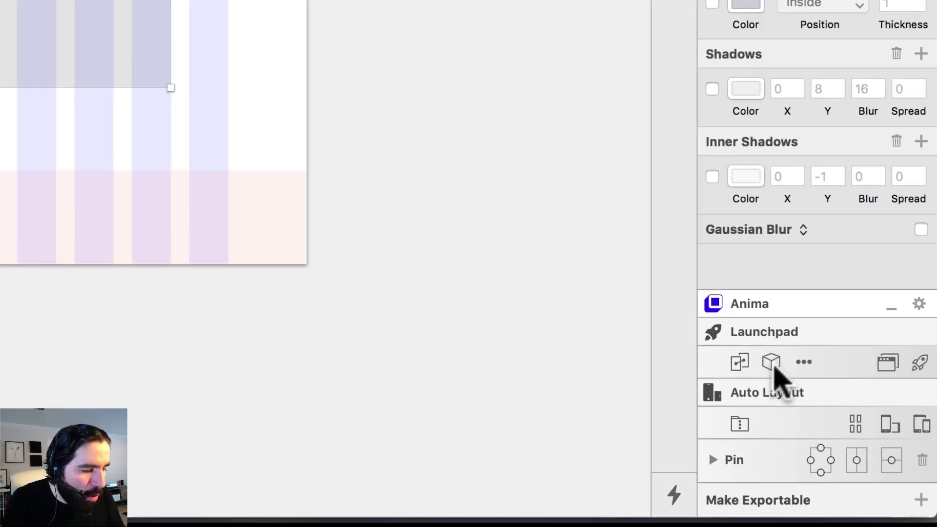
{"action": "left_click", "coordinate": [772, 363]}
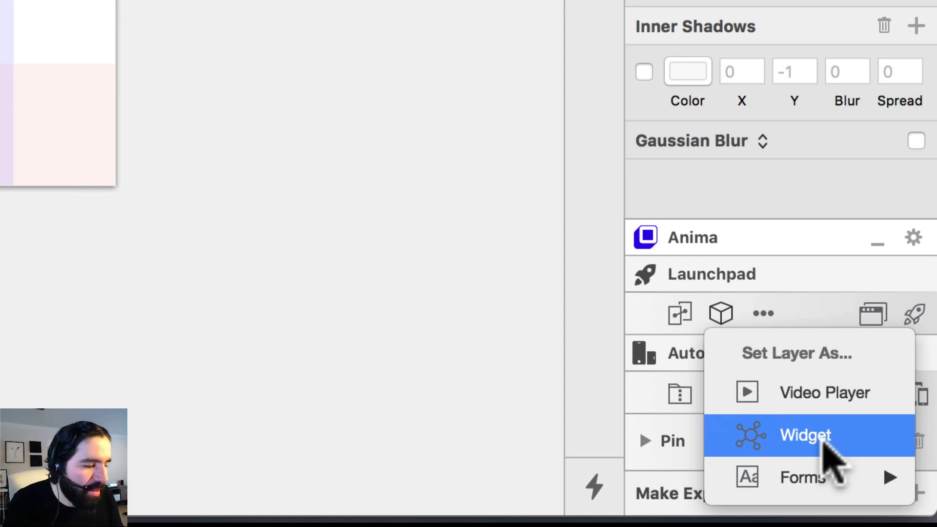
Leave Sketch's layer-type options and switch to the Google Maps embed dialog in Chrome
{"action": "key", "text": "super+Tab"}
{"action": "key", "text": "Tab"}
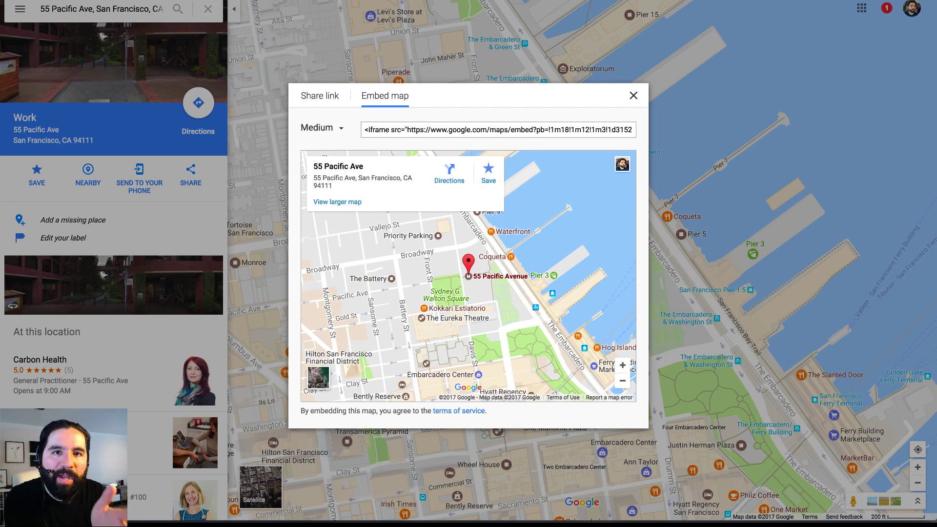
{"action": "left_click", "coordinate": [633, 95]}
{"action": "left_click_drag", "start_coordinate": [574, 227], "coordinate": [517, 211]}
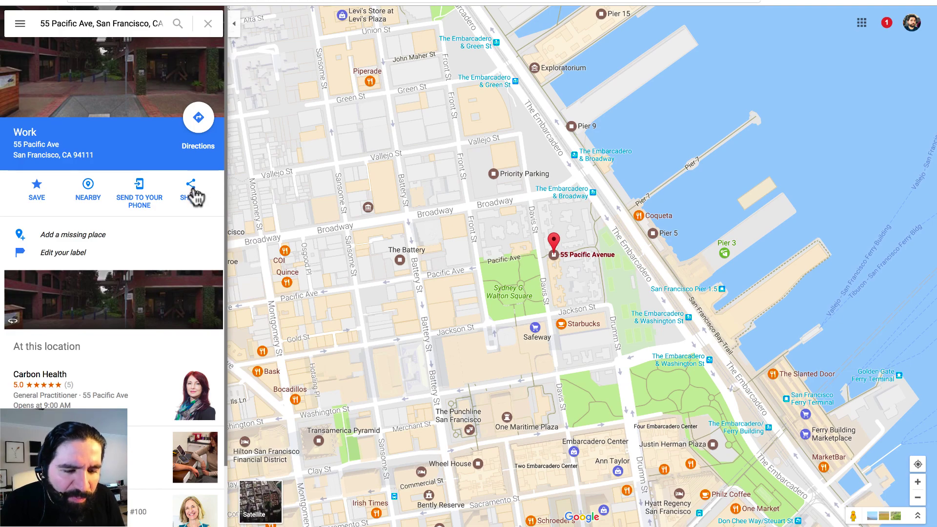
{"action": "left_click", "coordinate": [191, 190]}
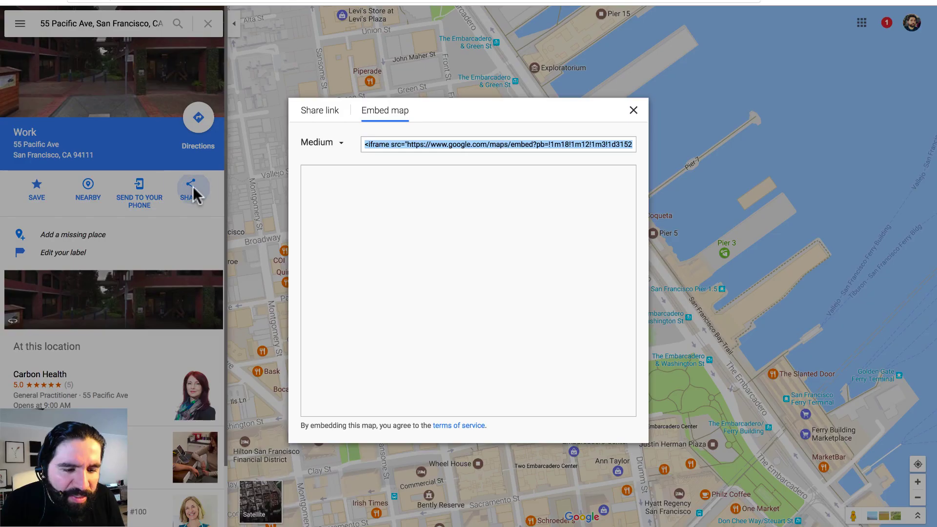
{"action": "left_click", "coordinate": [307, 115]}
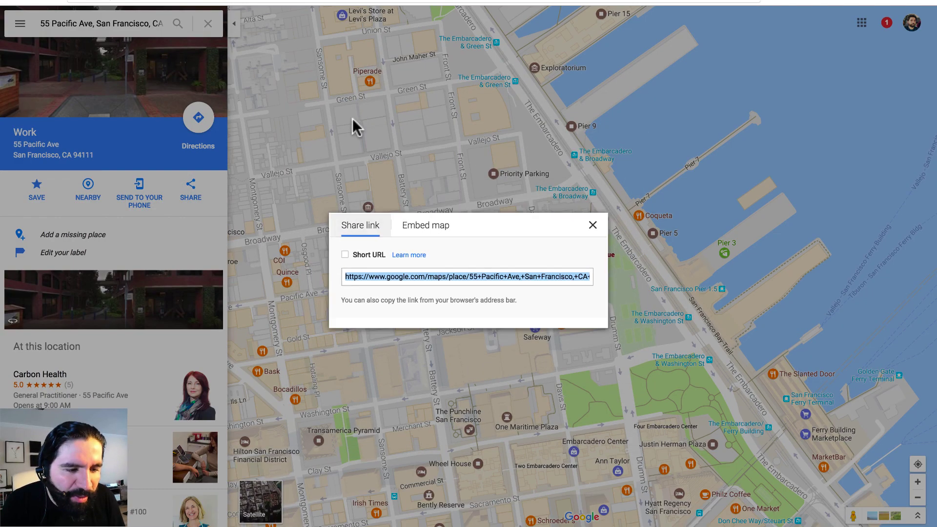
{"action": "left_click", "coordinate": [408, 230]}
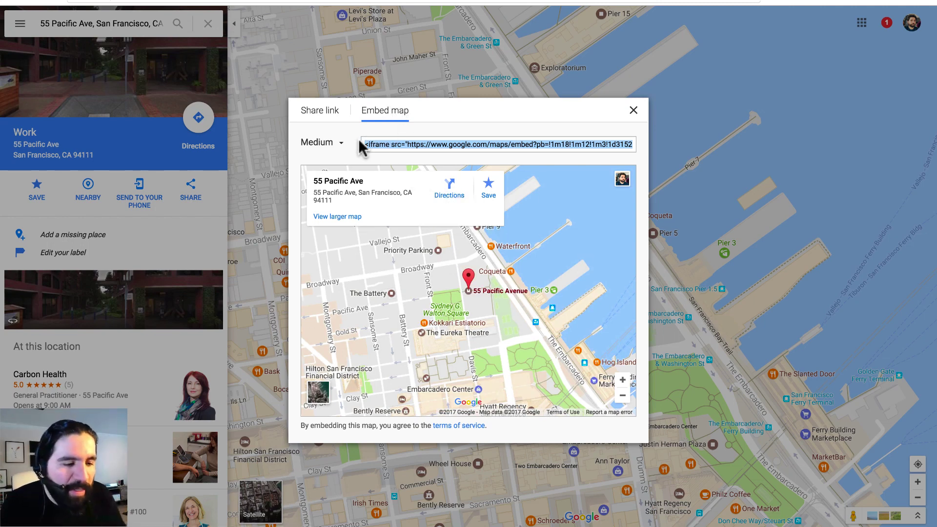
Keep the Medium size, select and copy the iframe code, and return to Sketch
{"action": "left_click", "coordinate": [340, 143]}
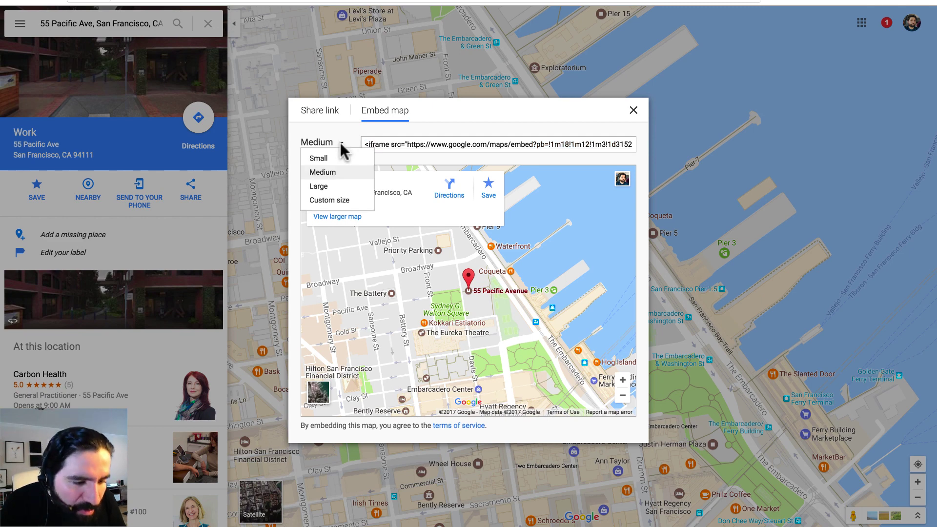
{"action": "left_click", "coordinate": [410, 145]}
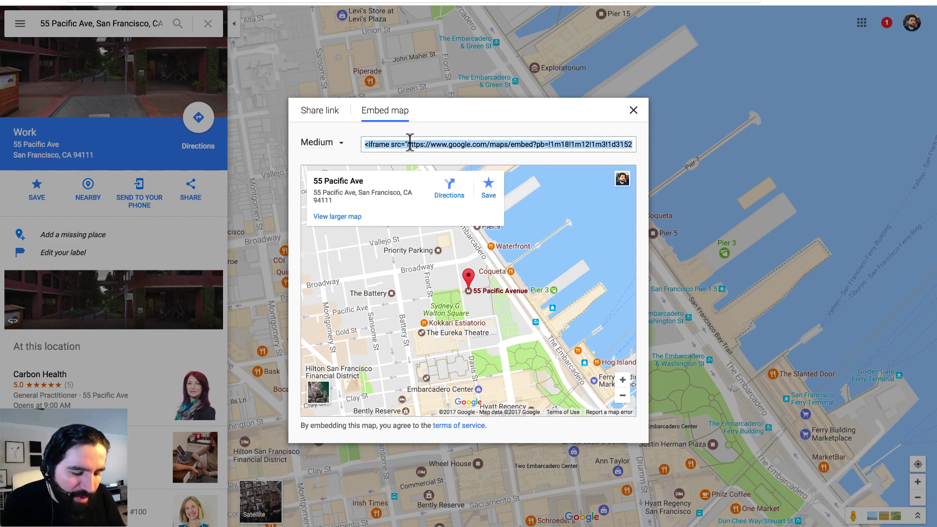
{"action": "key", "text": "super+Tab"}
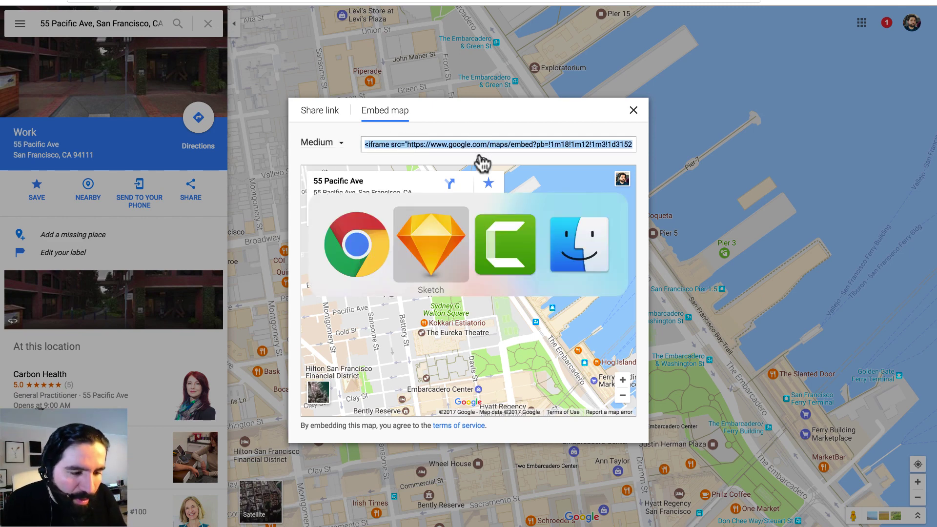
{"action": "key", "text": "super+Tab"}
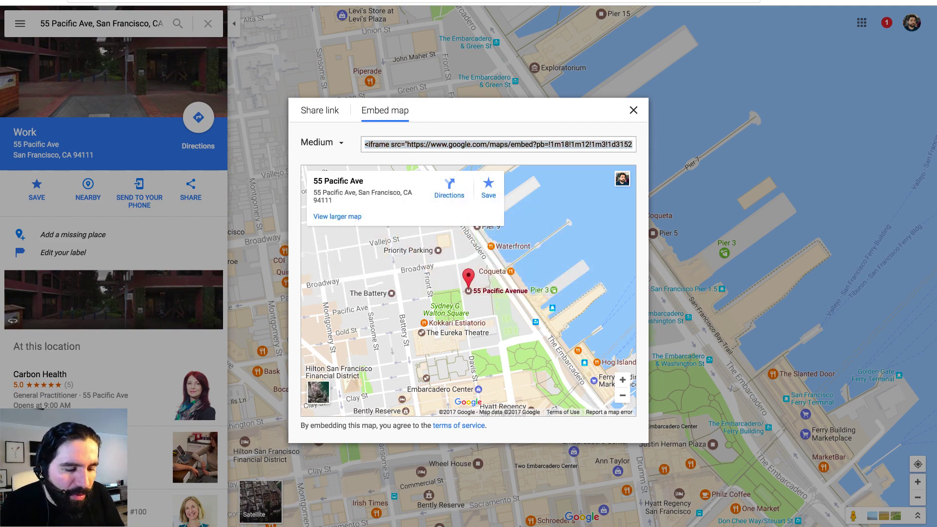
Set the placeholder rectangle as a Launchpad Google Maps widget
{"action": "mouse_move", "coordinate": [450, 525]}
{"action": "left_click", "coordinate": [221, 512]}
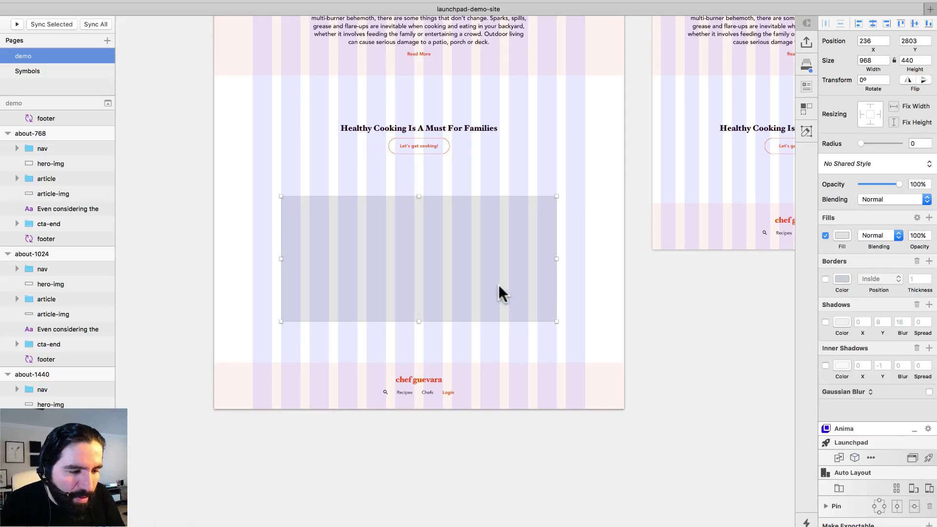
{"action": "left_click", "coordinate": [856, 458]}
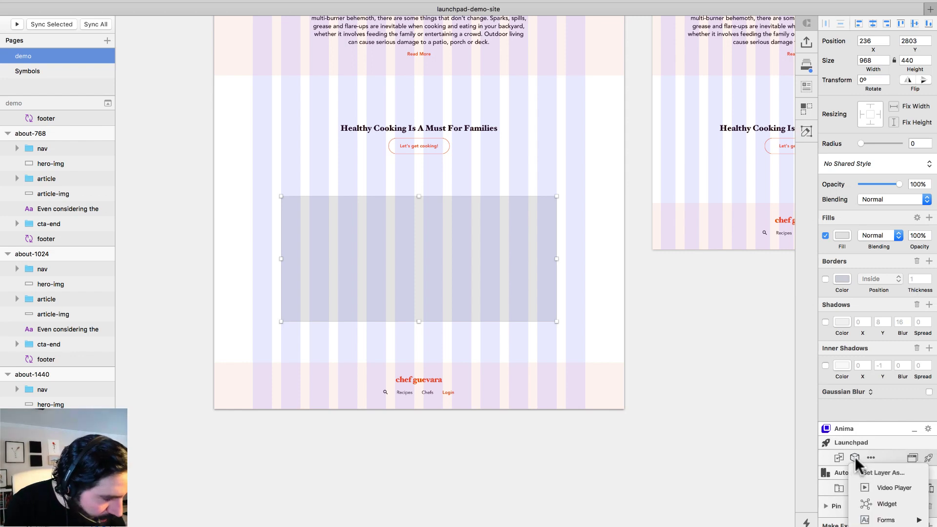
{"action": "left_click", "coordinate": [522, 110]}
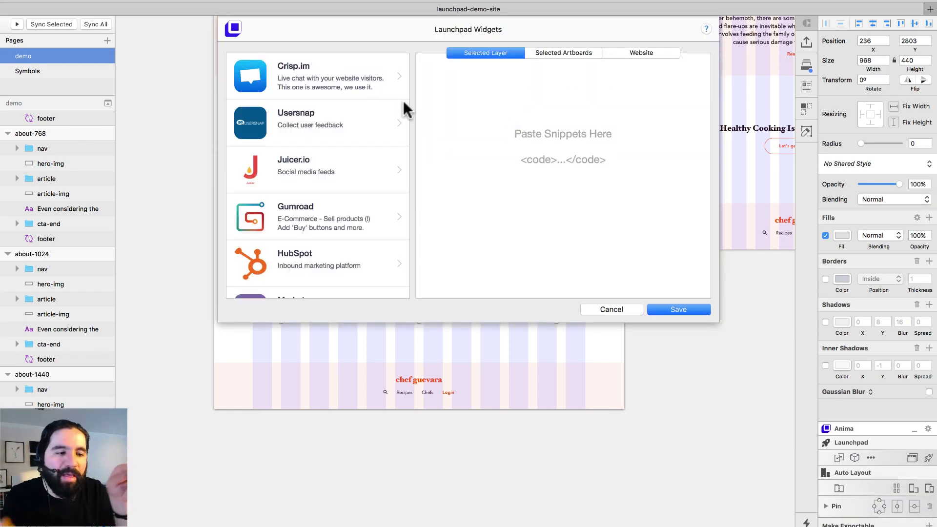
{"action": "scroll", "coordinate": [320, 167], "scroll_direction": "down", "scroll_amount": 6}
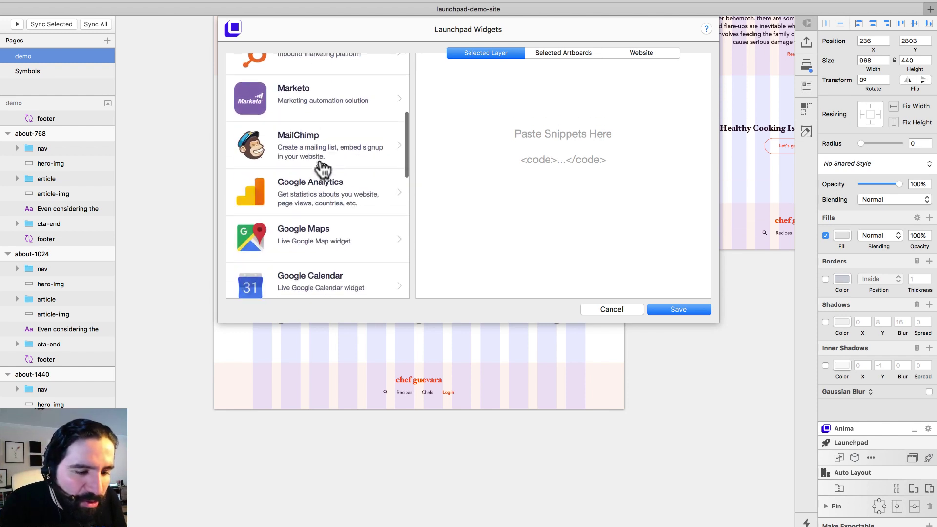
{"action": "left_click", "coordinate": [322, 170]}
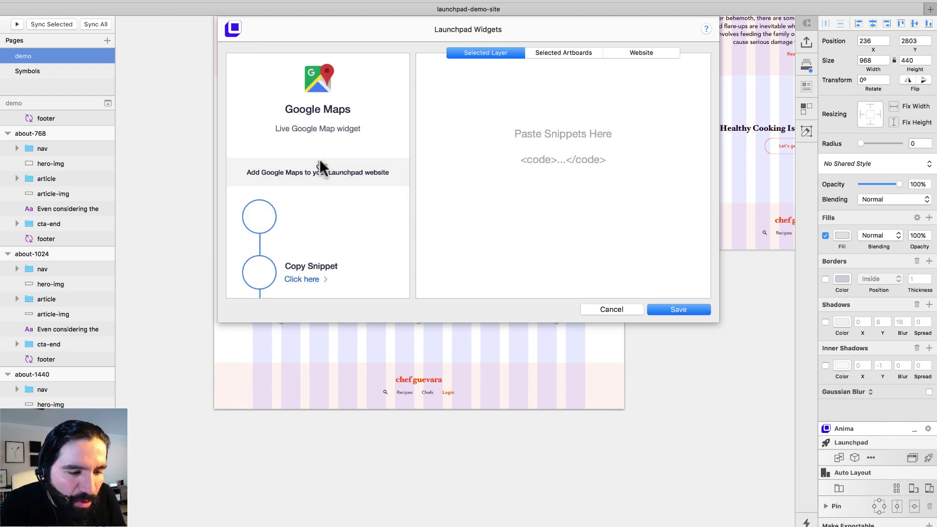
Paste the map iframe snippet, change its width from 600 to 968, and save
{"action": "left_click", "coordinate": [555, 124]}
{"action": "key", "text": "super+v"}
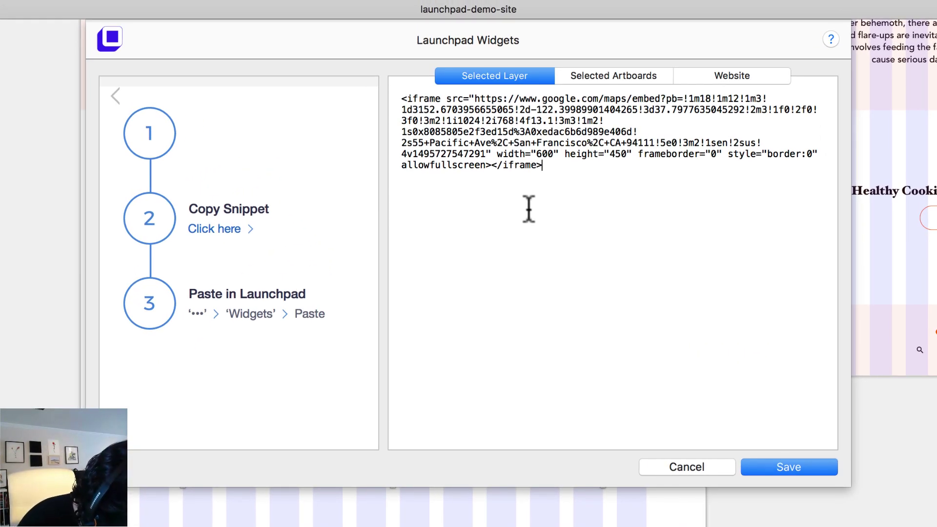
{"action": "double_click", "coordinate": [545, 153]}
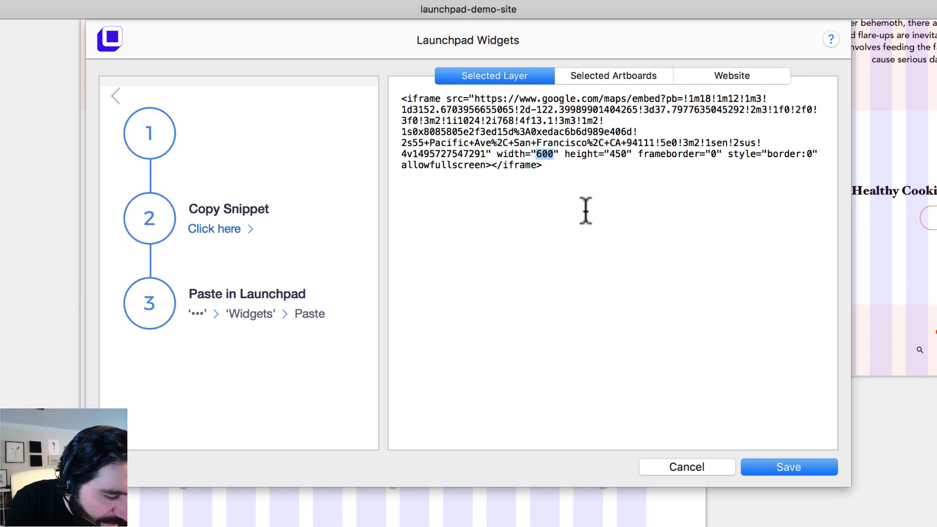
{"action": "type", "text": "968”"}
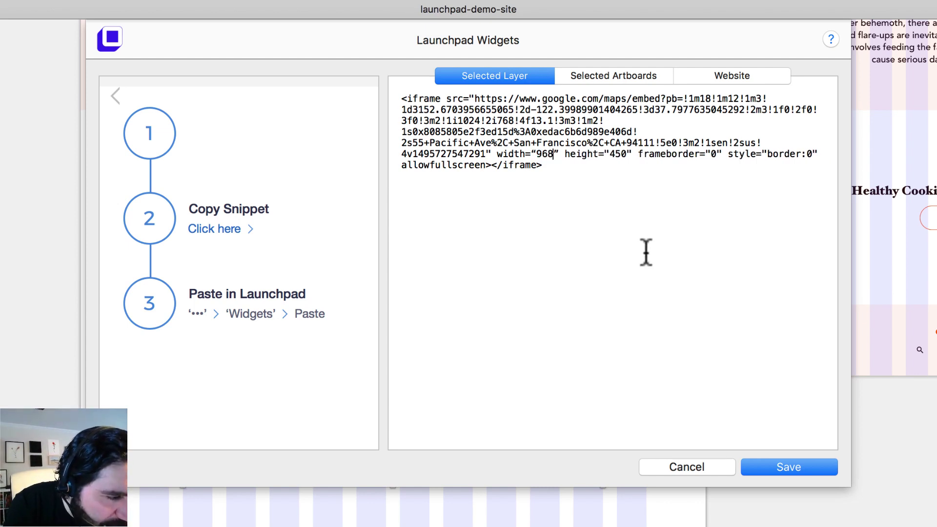
{"action": "left_click", "coordinate": [784, 470]}
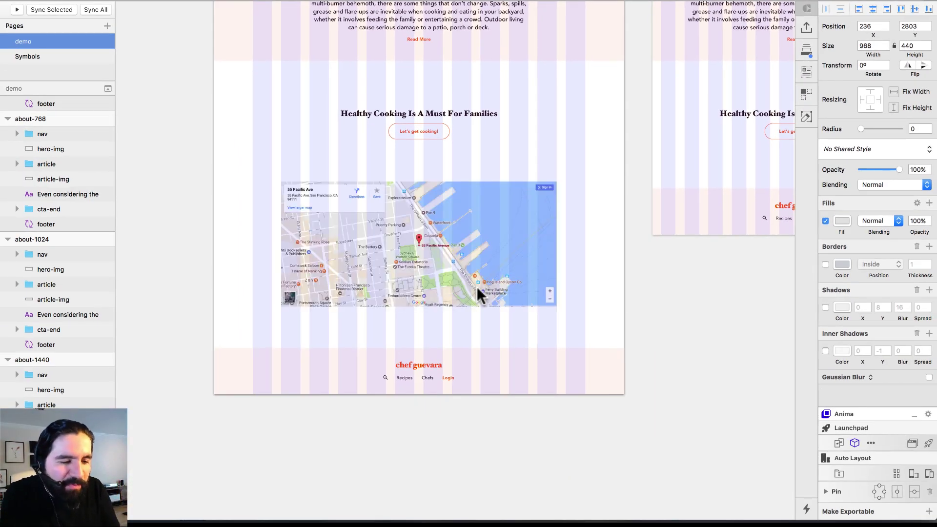
Upload Launchpad preview version 3 of the site and open it in the browser
{"action": "left_click", "coordinate": [419, 210]}
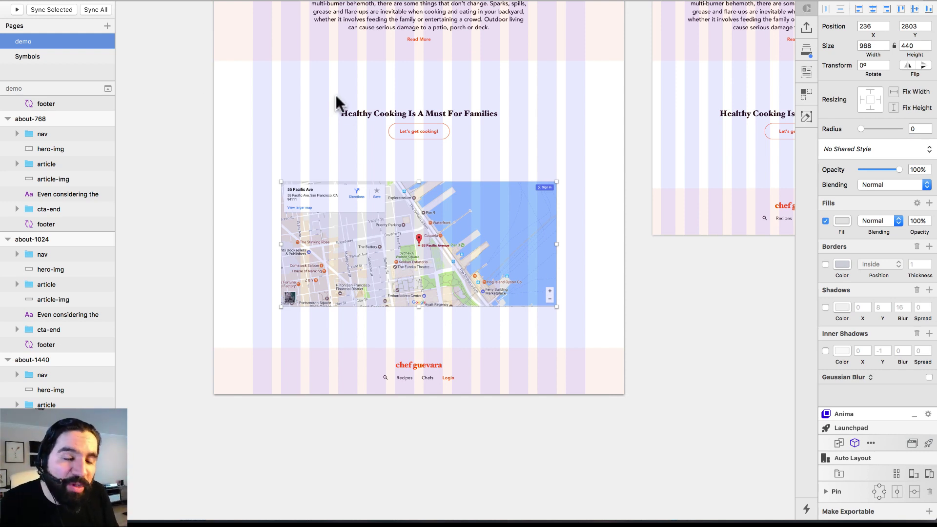
{"action": "left_click", "coordinate": [652, 280]}
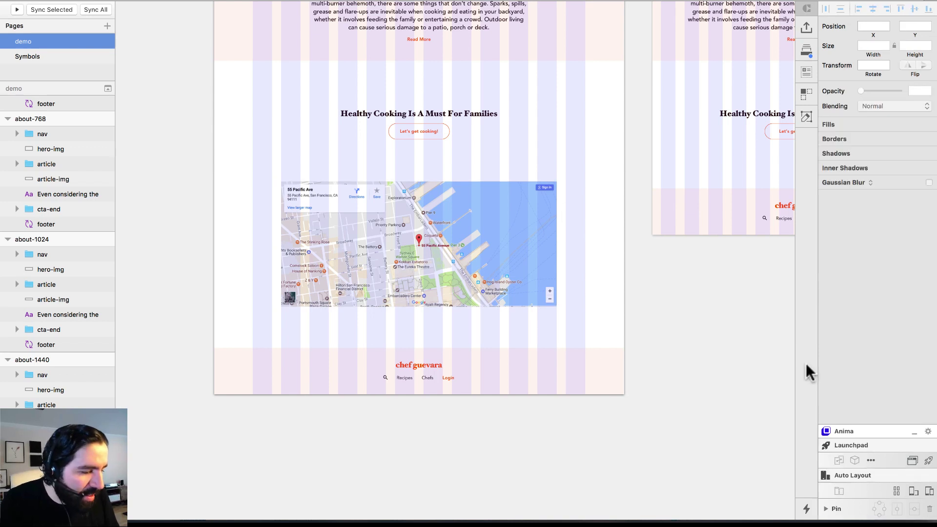
{"action": "left_click", "coordinate": [929, 461]}
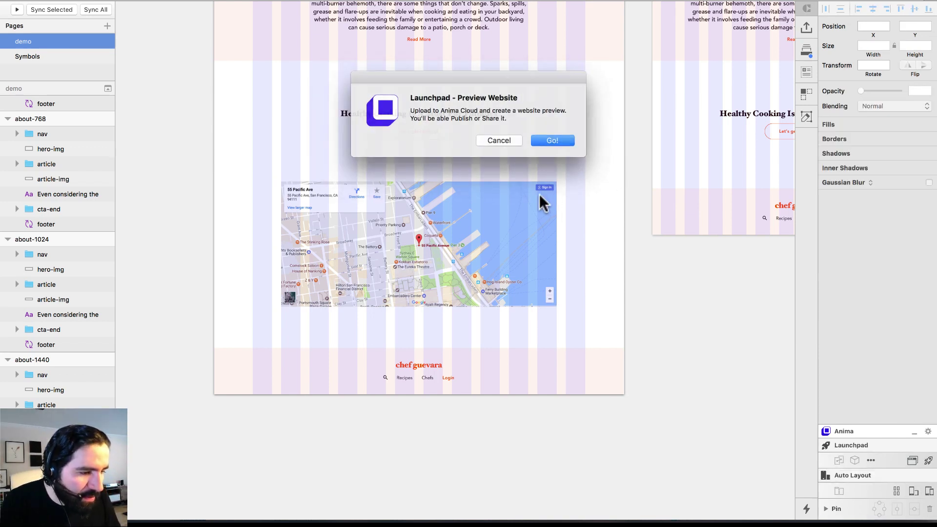
{"action": "left_click", "coordinate": [554, 140]}
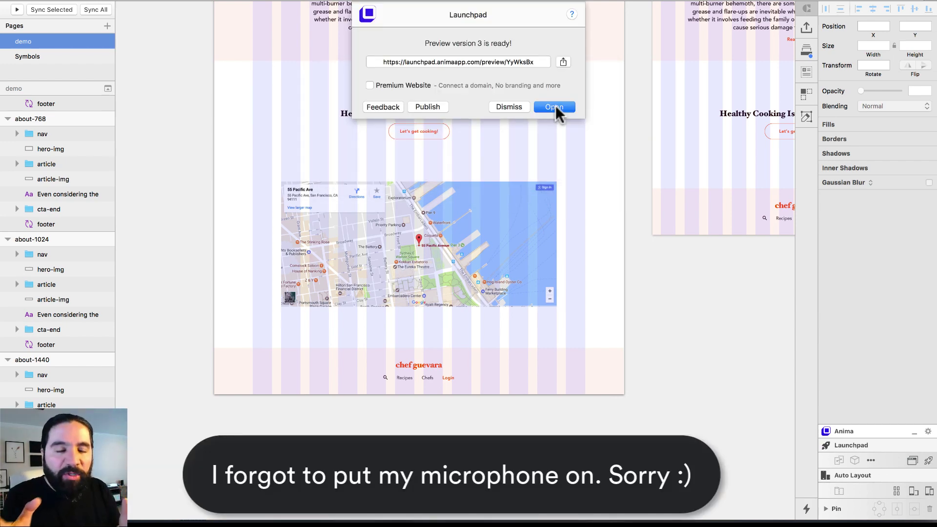
{"action": "left_click", "coordinate": [556, 107]}
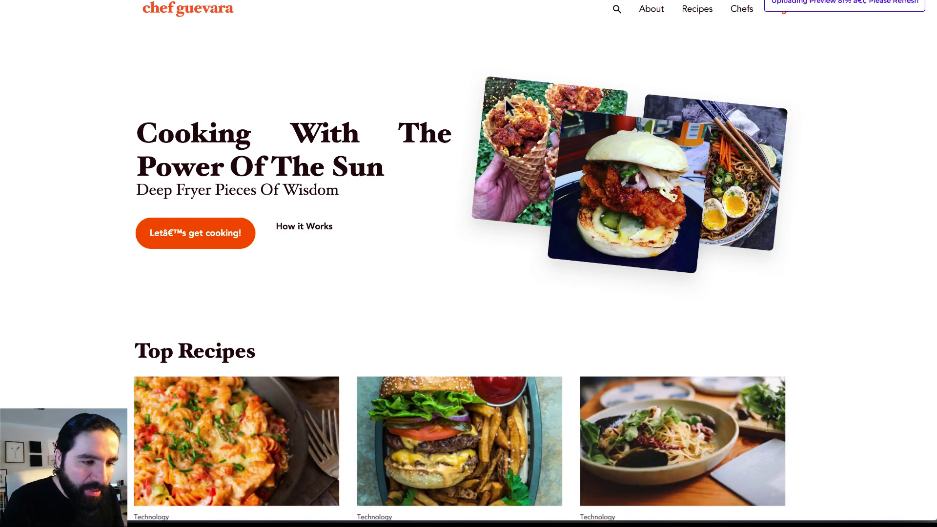
{"action": "scroll", "coordinate": [505, 103], "scroll_direction": "down", "scroll_amount": 20}
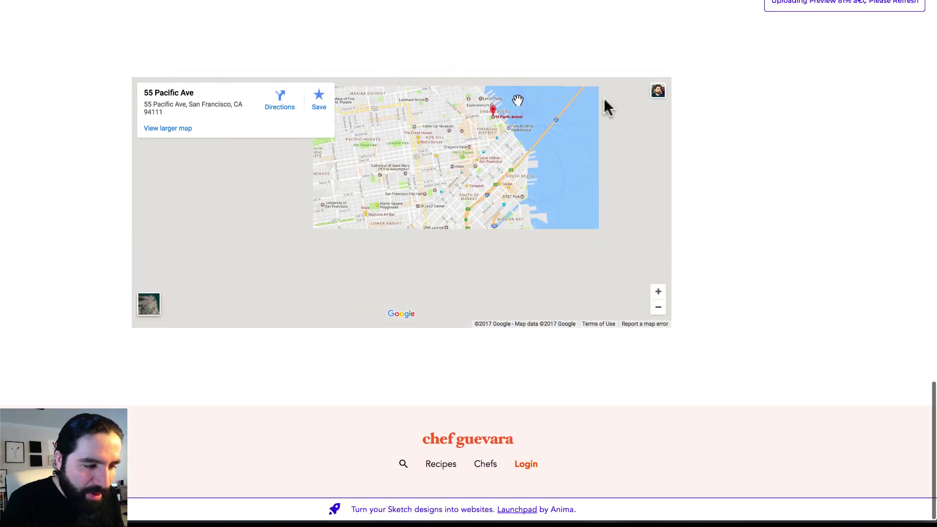
{"action": "scroll", "coordinate": [790, 185], "scroll_direction": "up", "scroll_amount": 5}
{"action": "scroll", "coordinate": [791, 173], "scroll_direction": "down", "scroll_amount": 2}
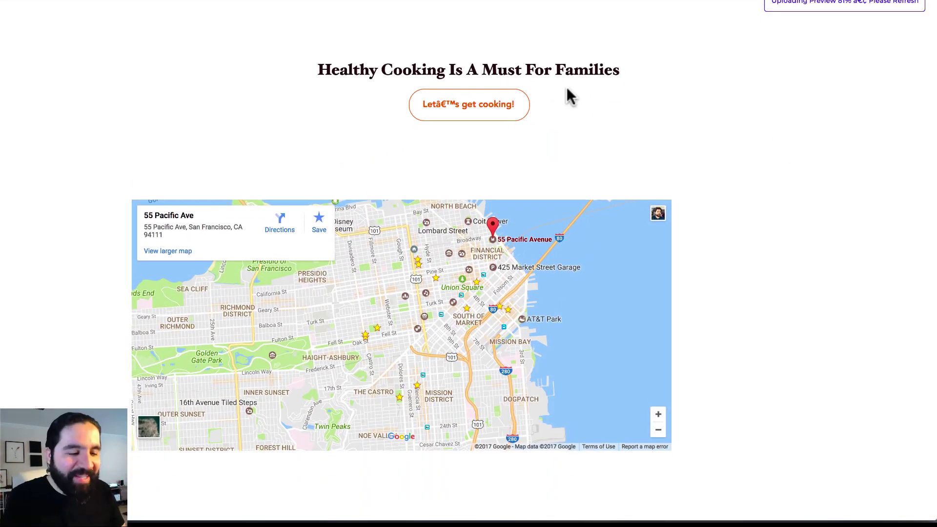
{"action": "scroll", "coordinate": [571, 97], "scroll_direction": "down", "scroll_amount": 1}
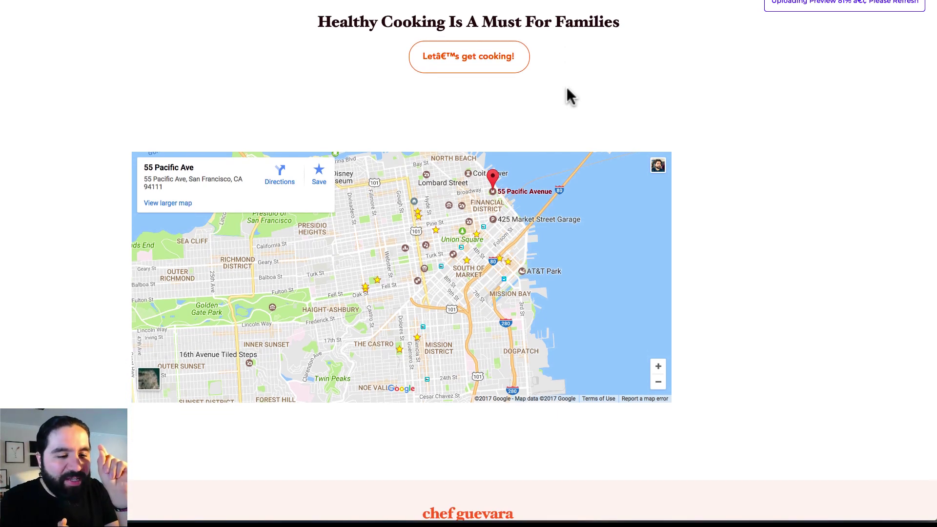
{"action": "key", "text": "super+Tab"}
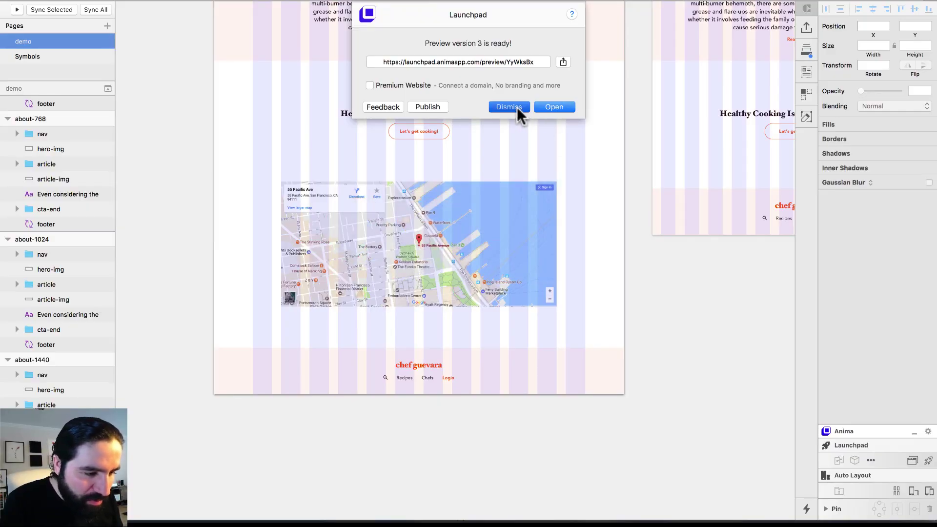
Dismiss the version 3 ready notice, select the map layer, and go back to the browser preview
{"action": "left_click", "coordinate": [517, 107]}
{"action": "left_click", "coordinate": [520, 253]}
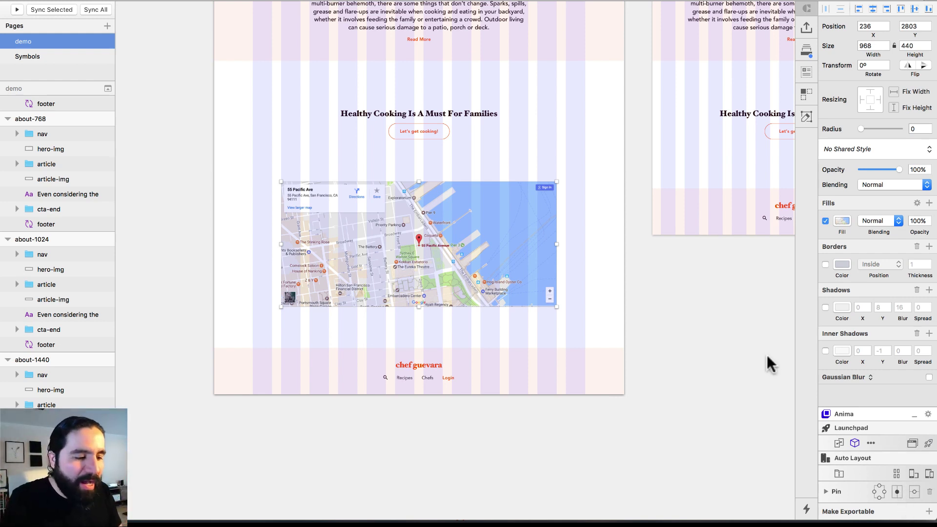
{"action": "key", "text": "super+shift+p"}
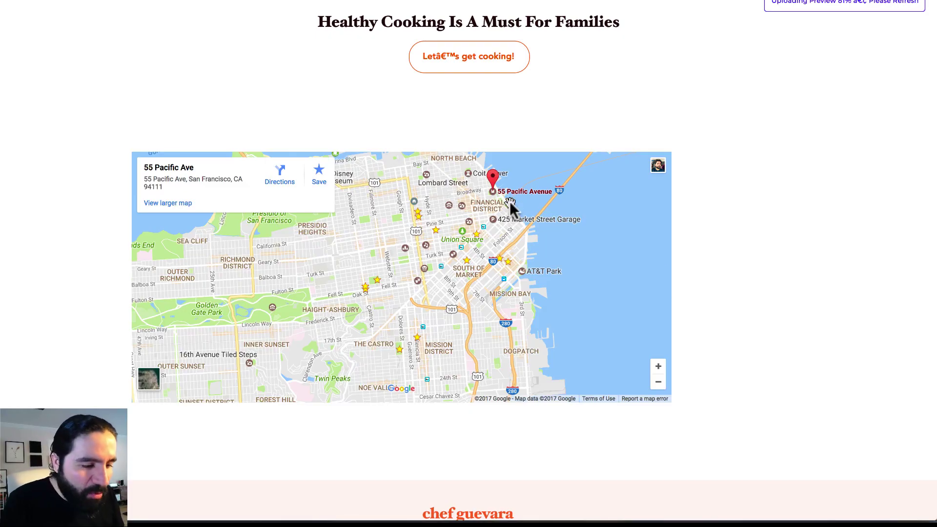
{"action": "scroll", "coordinate": [334, 239], "scroll_direction": "up", "scroll_amount": 1}
{"action": "scroll", "coordinate": [334, 239], "scroll_direction": "right", "scroll_amount": 5}
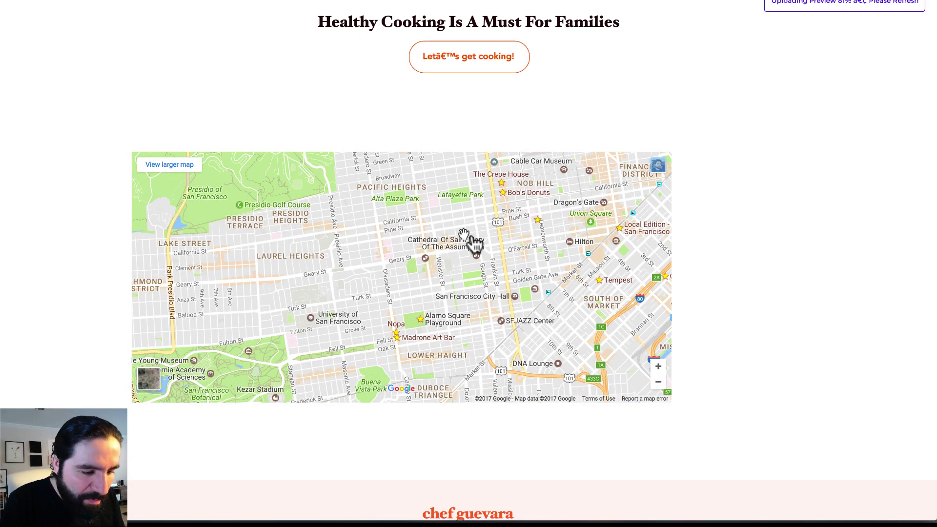
{"action": "scroll", "coordinate": [508, 247], "scroll_direction": "up", "scroll_amount": 3}
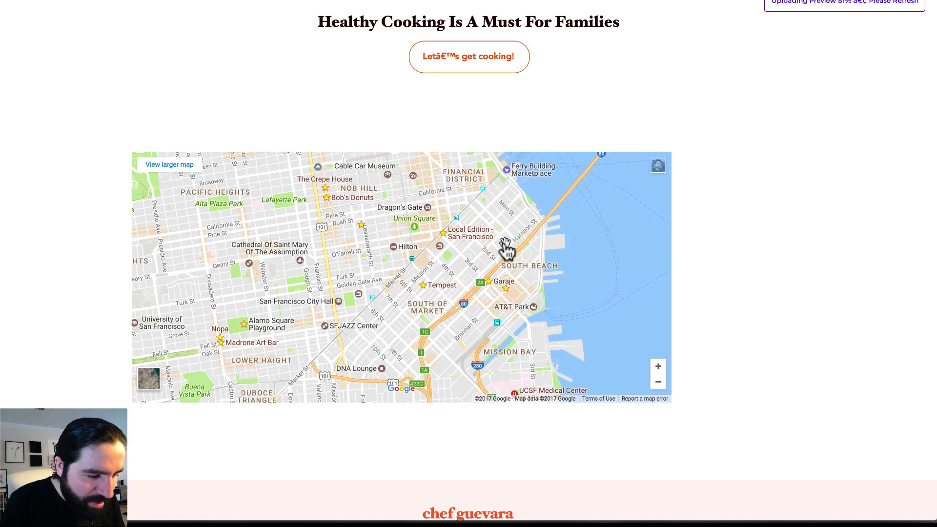
{"action": "left_click_drag", "start_coordinate": [501, 253], "coordinate": [502, 314]}
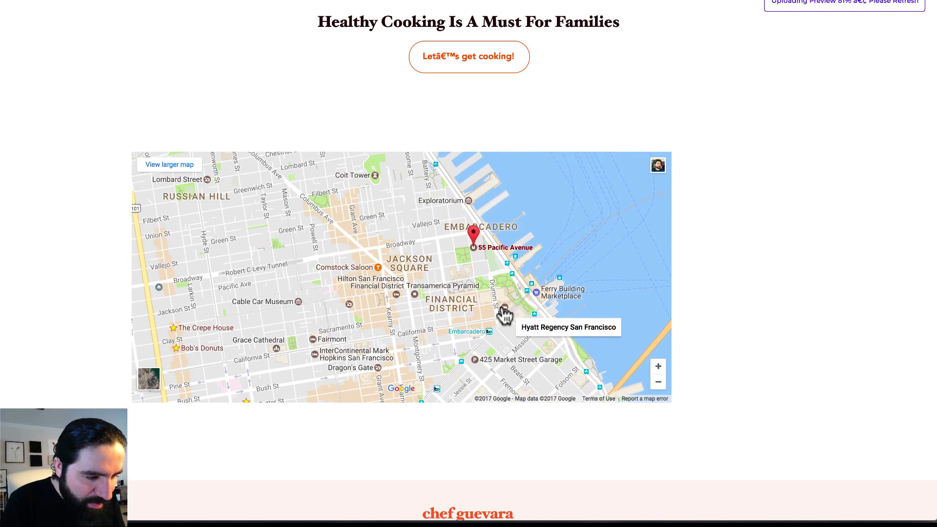